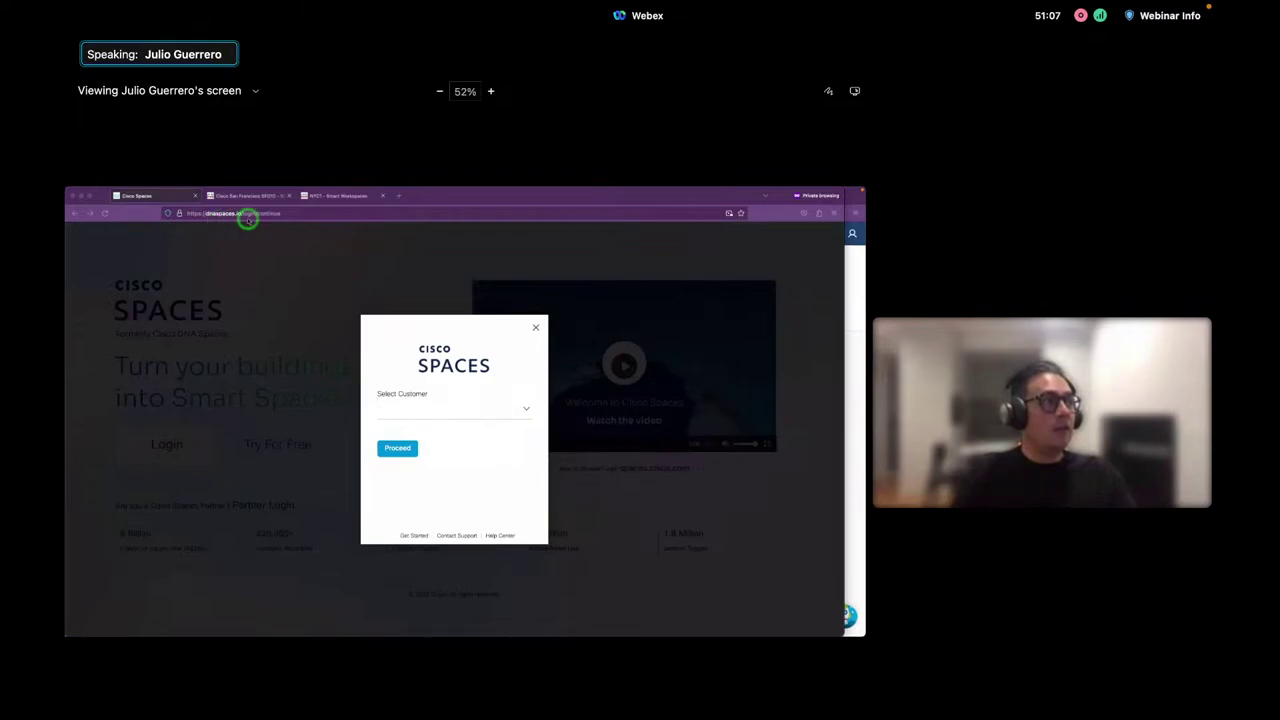
Select Penn1 as the customer and proceed to its Cisco Spaces dashboard
{"action": "left_click", "coordinate": [508, 407]}
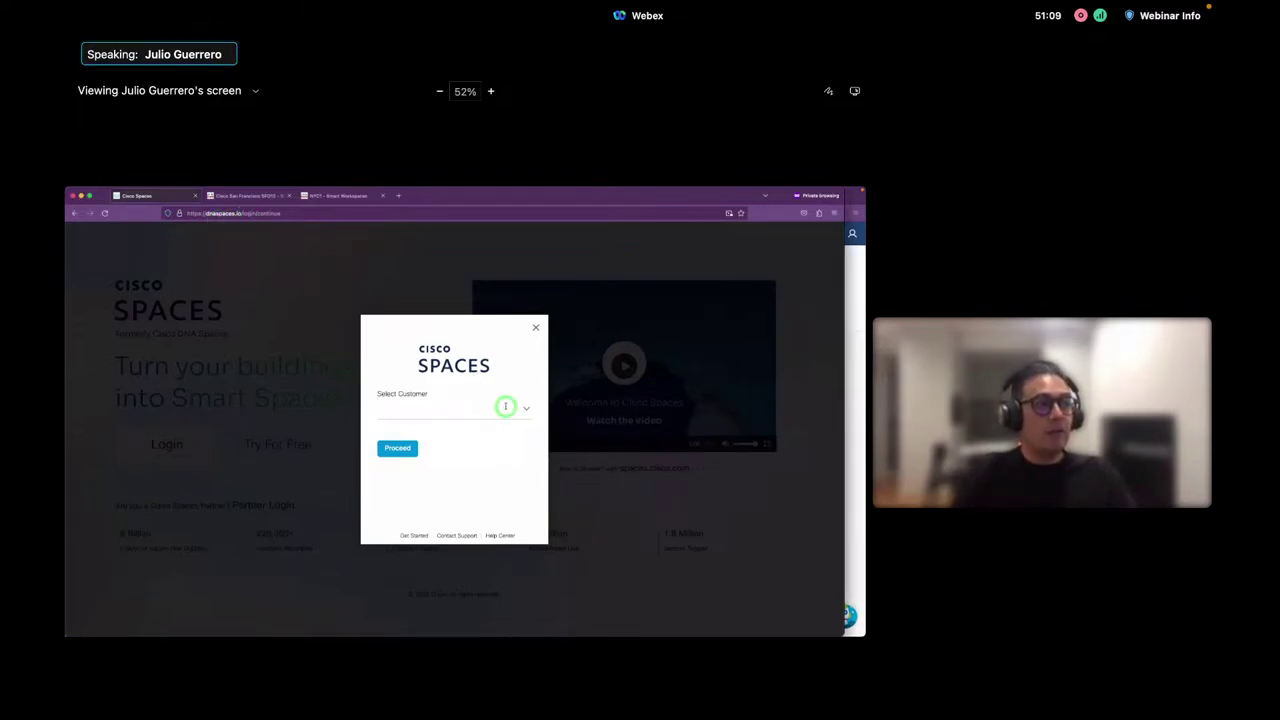
{"action": "scroll", "coordinate": [478, 484], "scroll_direction": "down", "scroll_amount": 3}
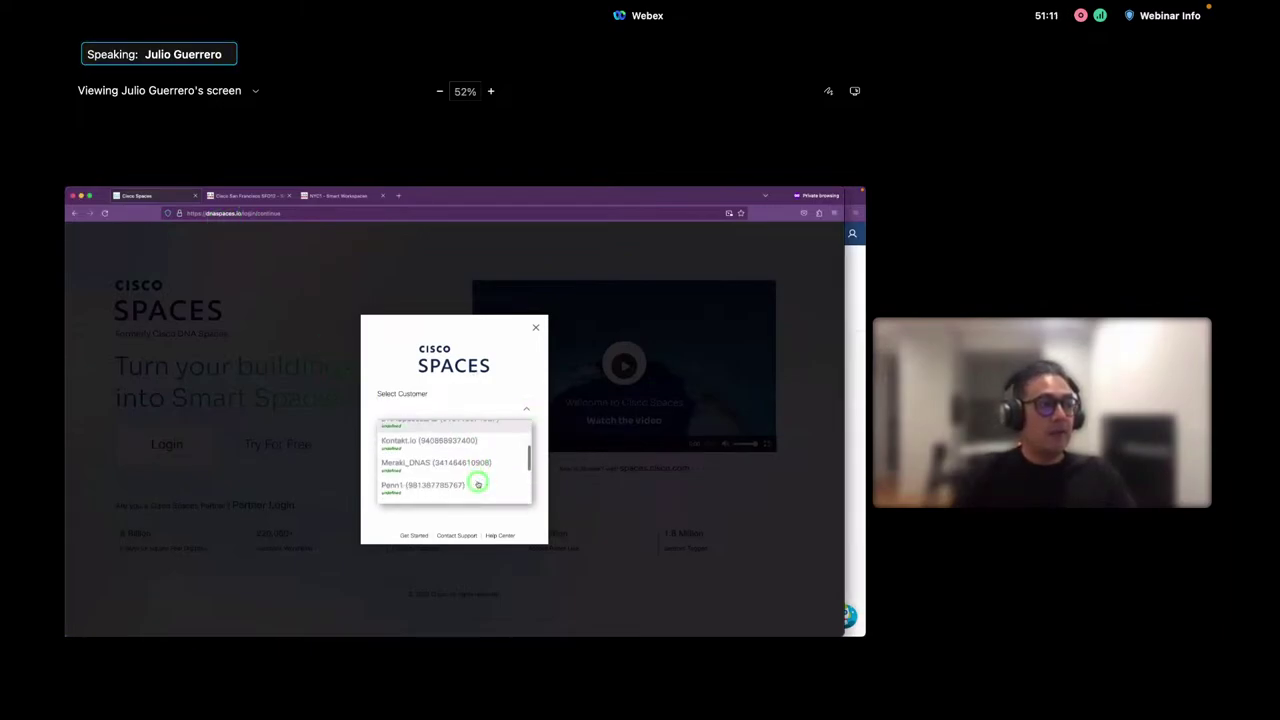
{"action": "scroll", "coordinate": [478, 484], "scroll_direction": "down", "scroll_amount": 1}
{"action": "left_click", "coordinate": [440, 476]}
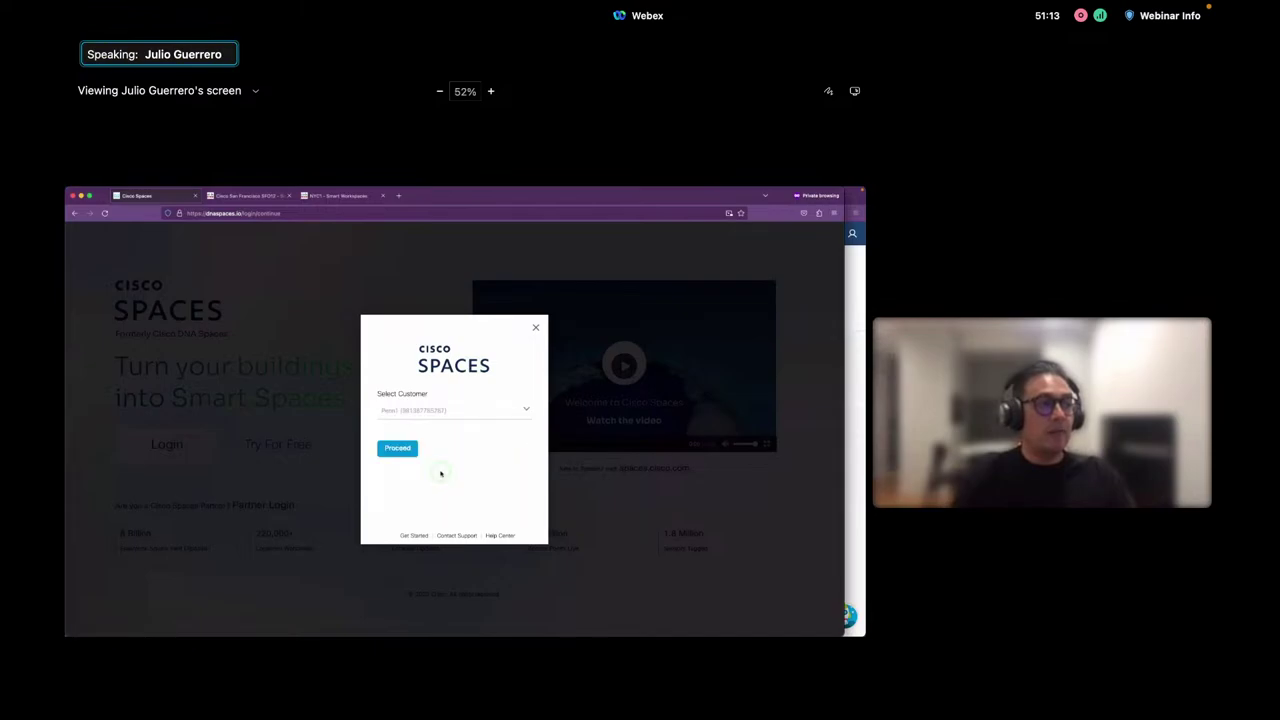
{"action": "left_click", "coordinate": [407, 452]}
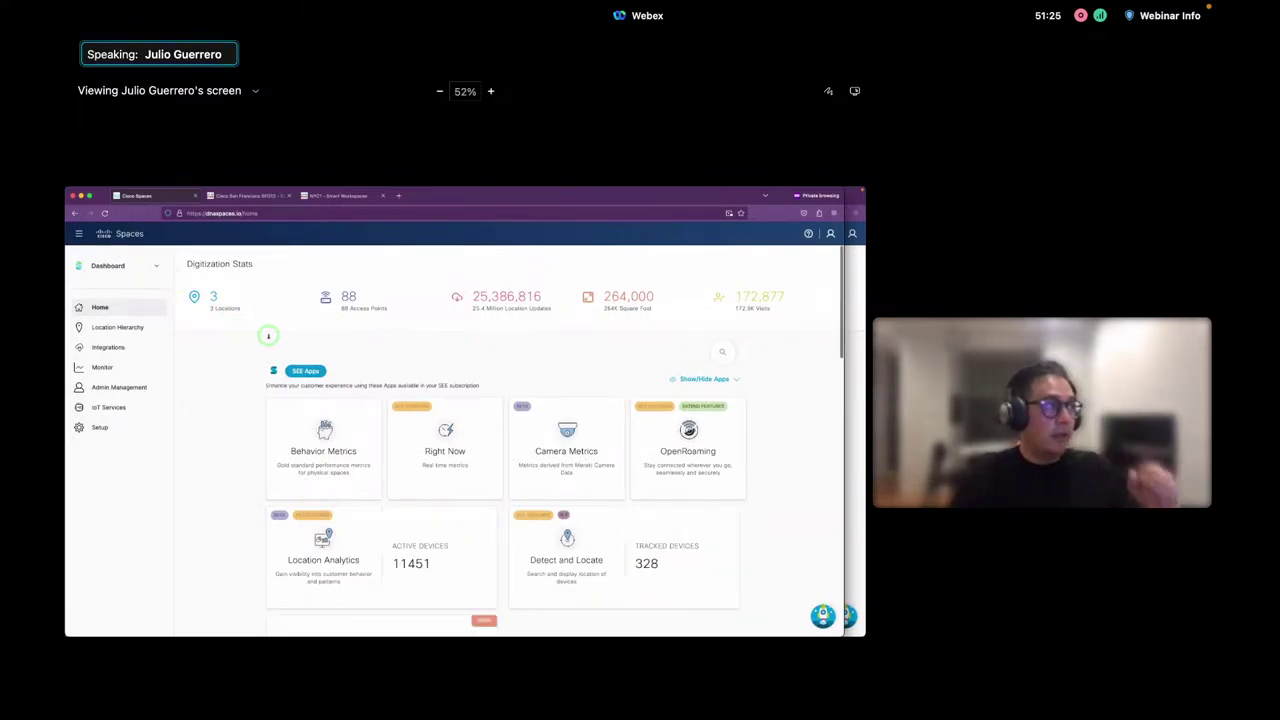
Examine the digitization stats and their descriptions, and look through the SEE and ACT apps on the dashboard home page
{"action": "mouse_move", "coordinate": [210, 295]}
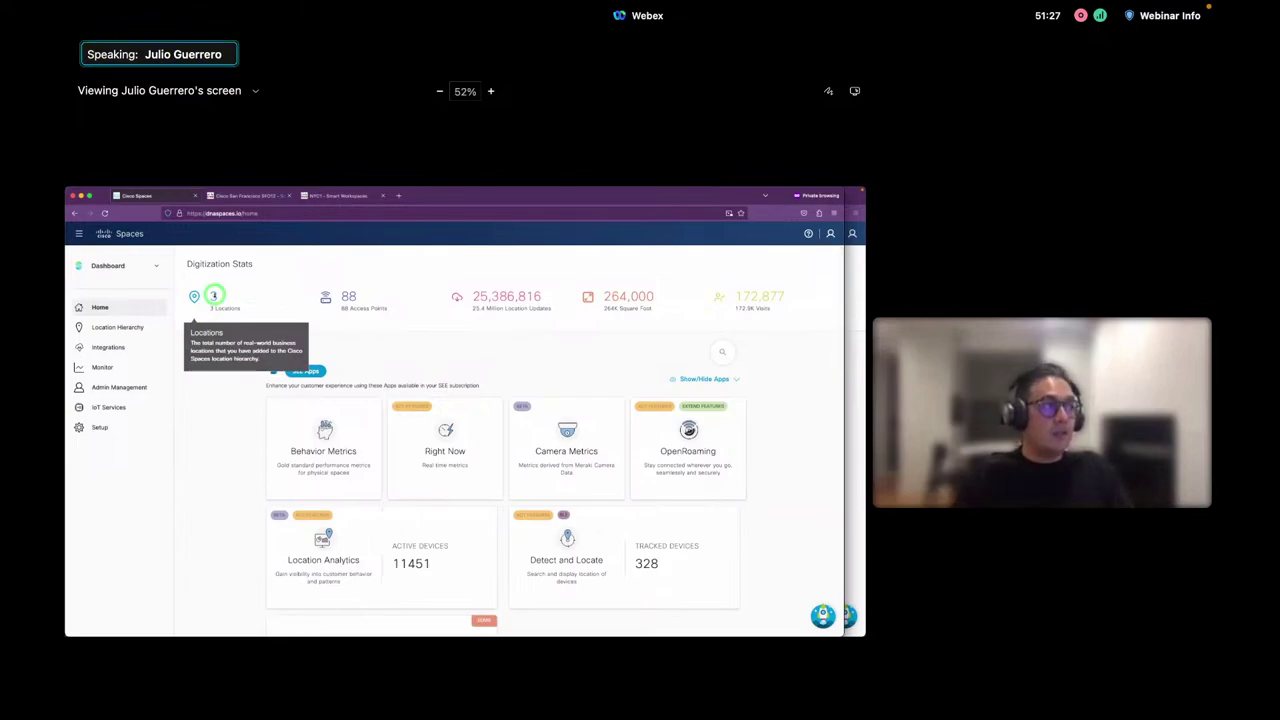
{"action": "mouse_move", "coordinate": [348, 297]}
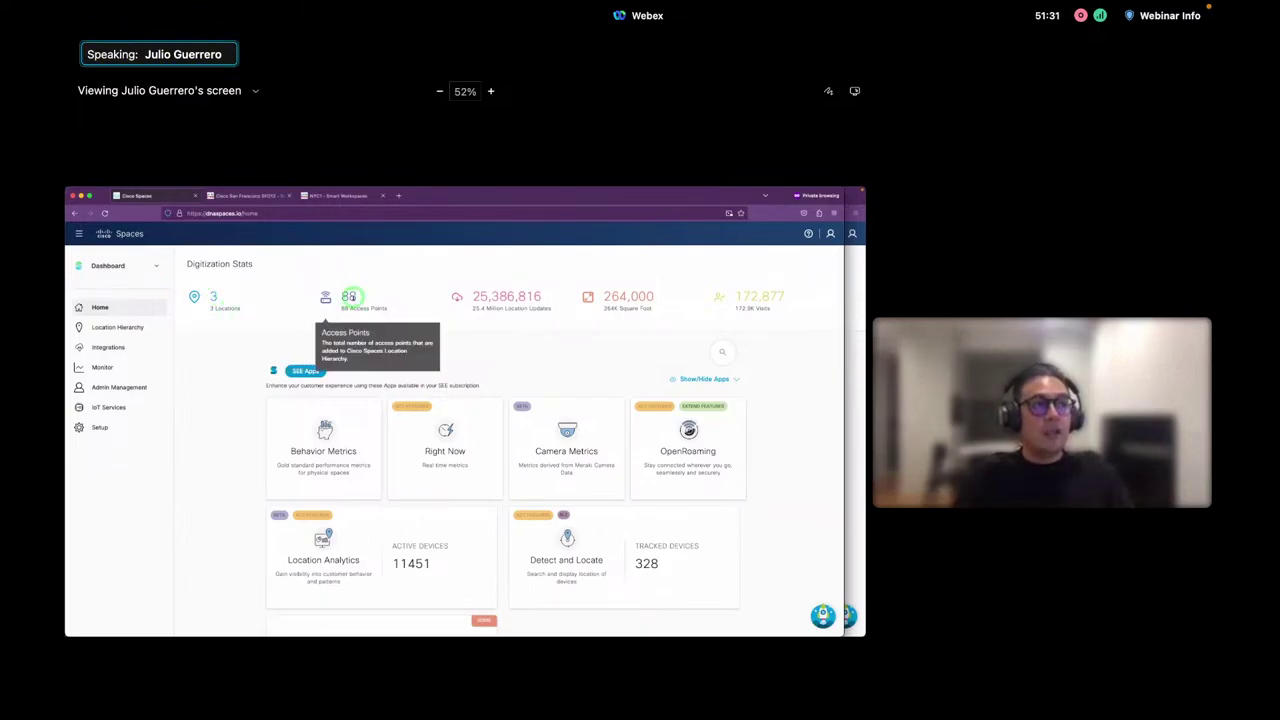
{"action": "mouse_move", "coordinate": [534, 297]}
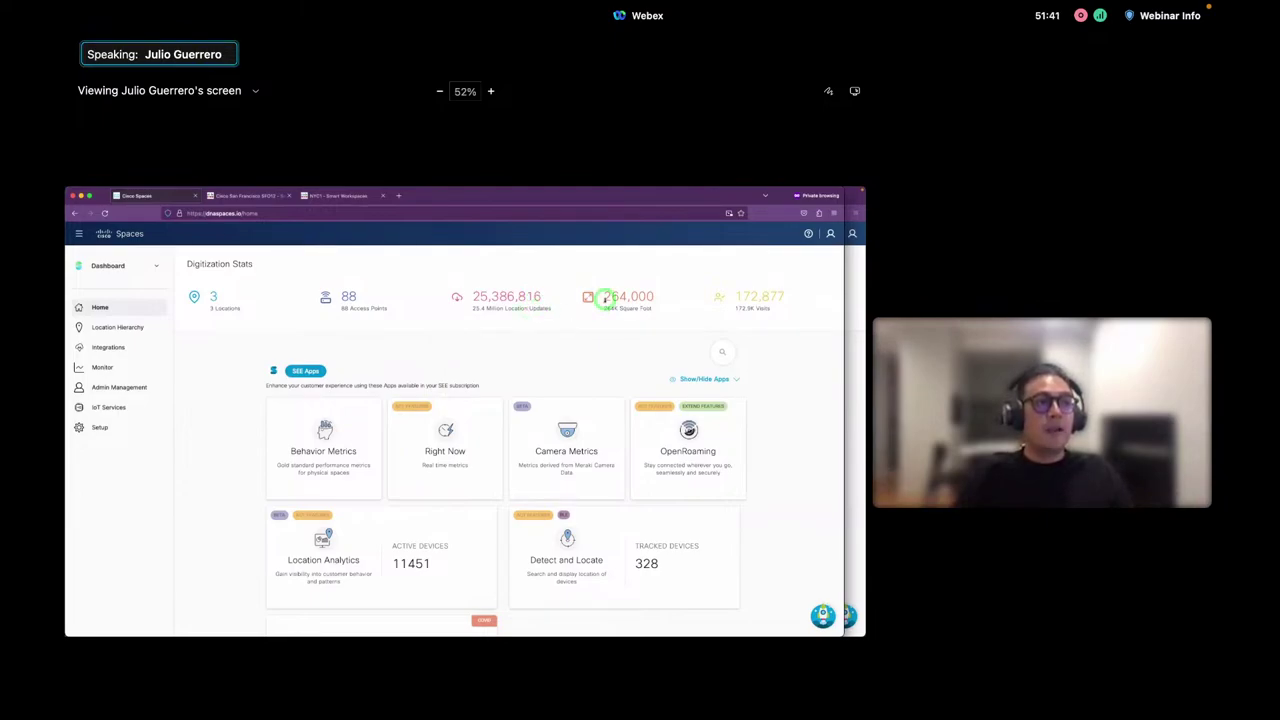
{"action": "mouse_move", "coordinate": [612, 297]}
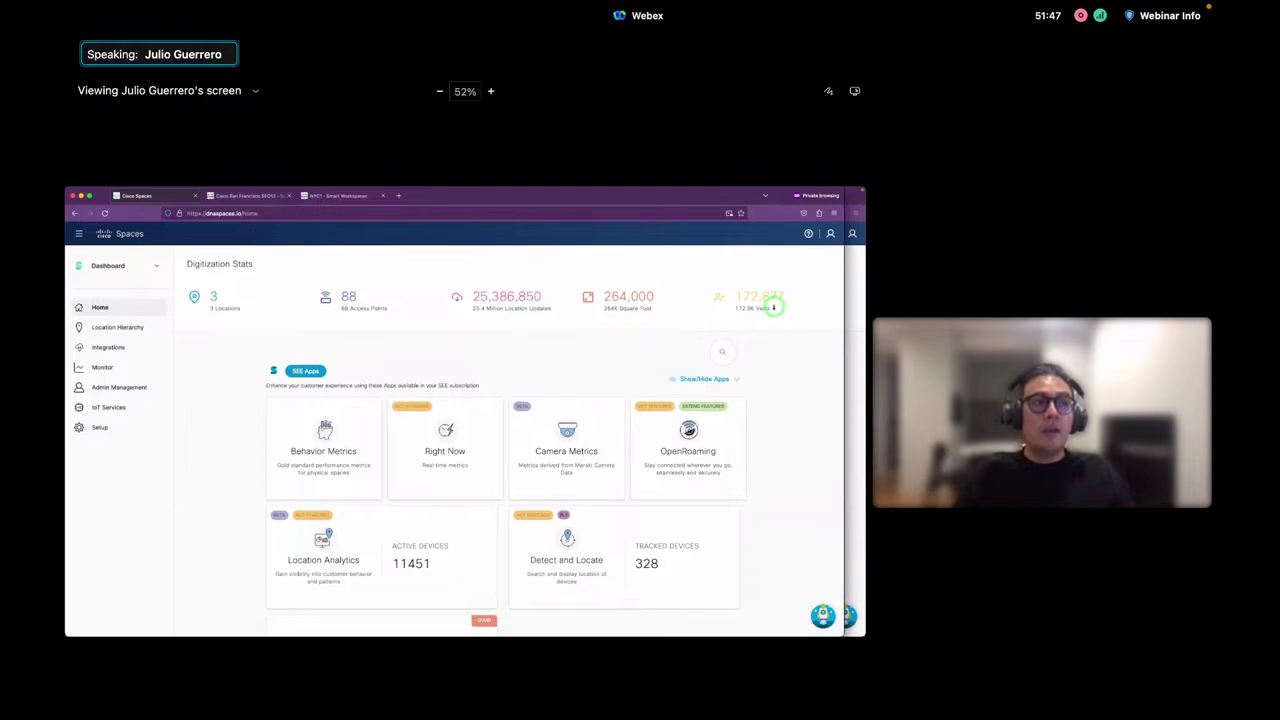
{"action": "mouse_move", "coordinate": [774, 306]}
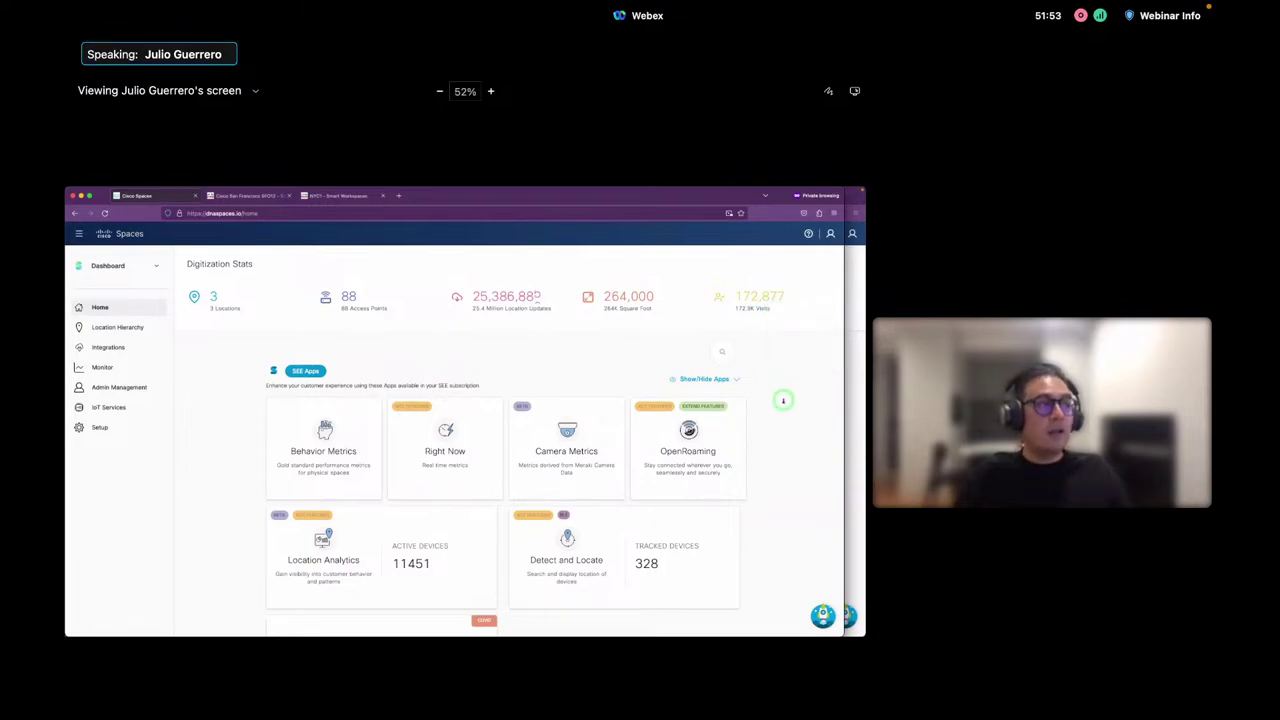
{"action": "scroll", "coordinate": [783, 400], "scroll_direction": "down", "scroll_amount": 1}
{"action": "scroll", "coordinate": [783, 400], "scroll_direction": "down", "scroll_amount": 2}
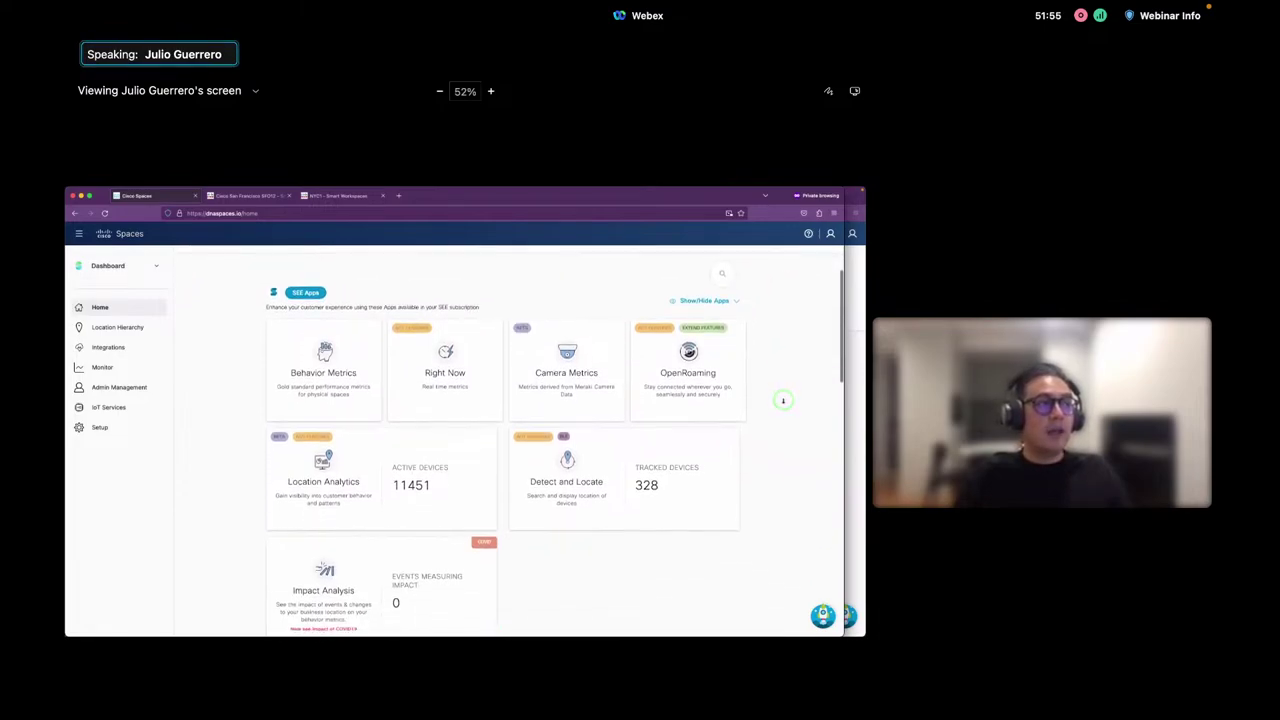
{"action": "scroll", "coordinate": [783, 400], "scroll_direction": "down", "scroll_amount": 1}
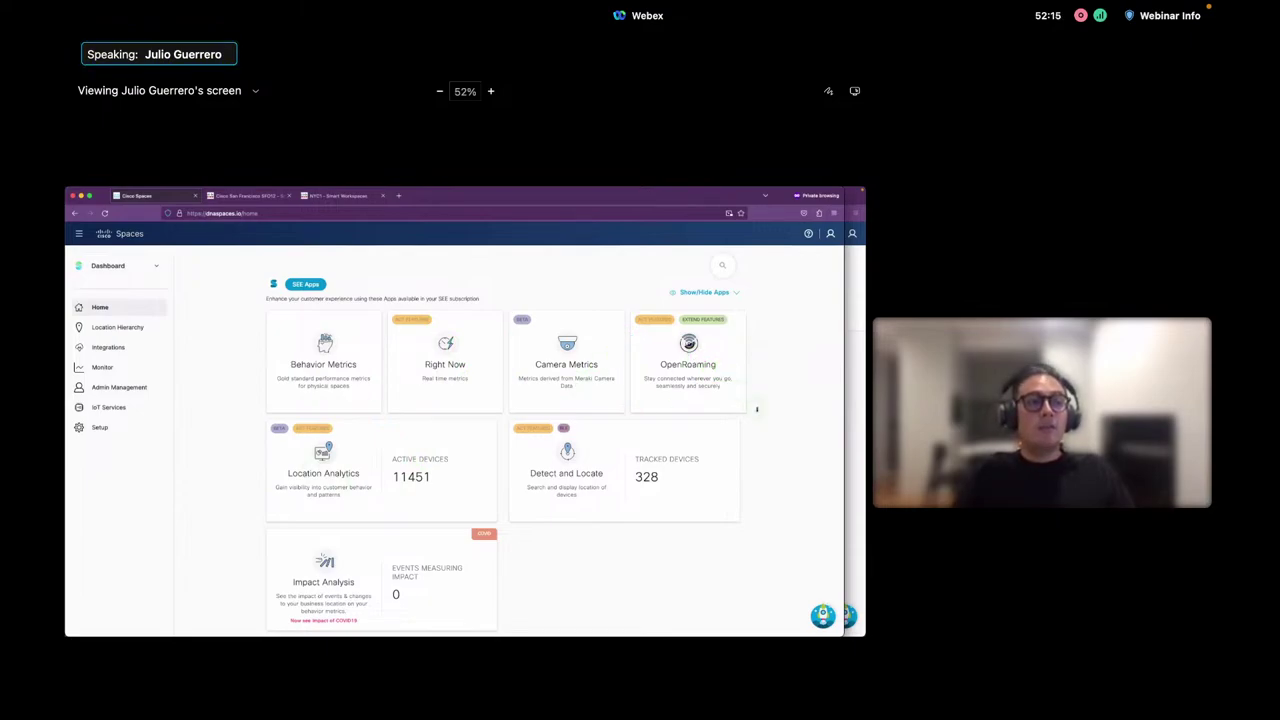
{"action": "scroll", "coordinate": [757, 405], "scroll_direction": "down", "scroll_amount": 2}
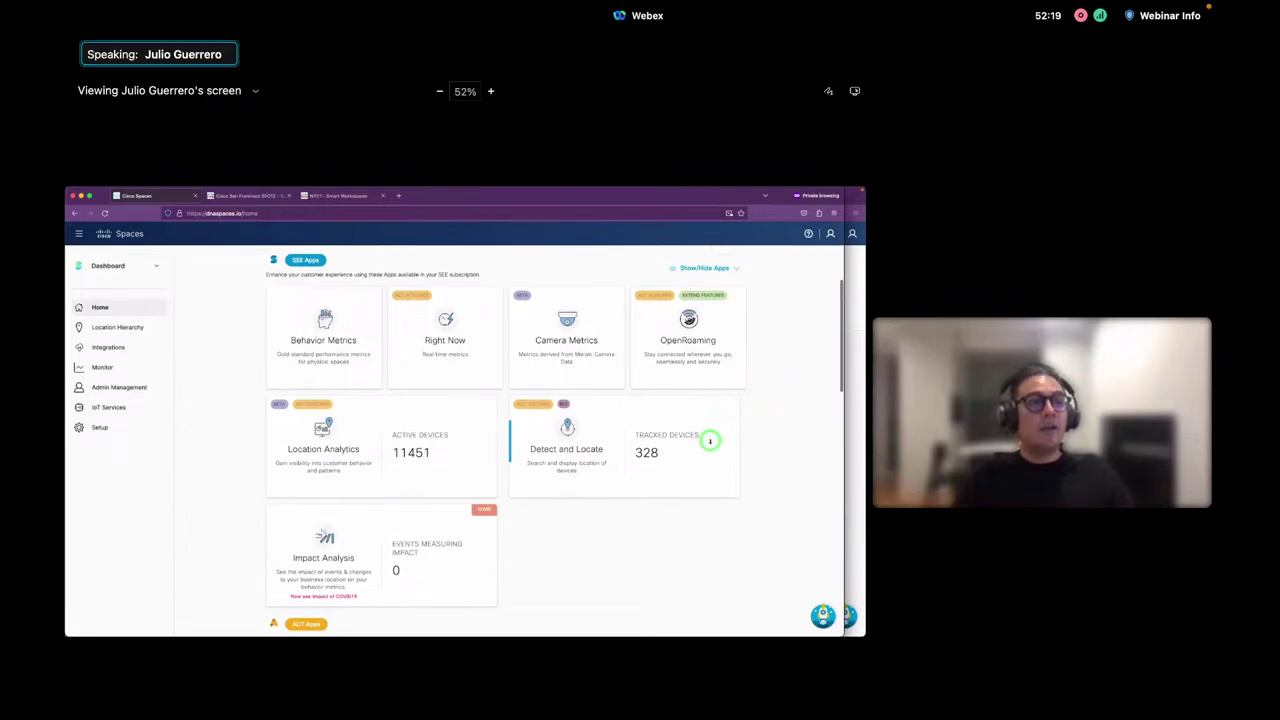
{"action": "scroll", "coordinate": [677, 500], "scroll_direction": "down", "scroll_amount": 2}
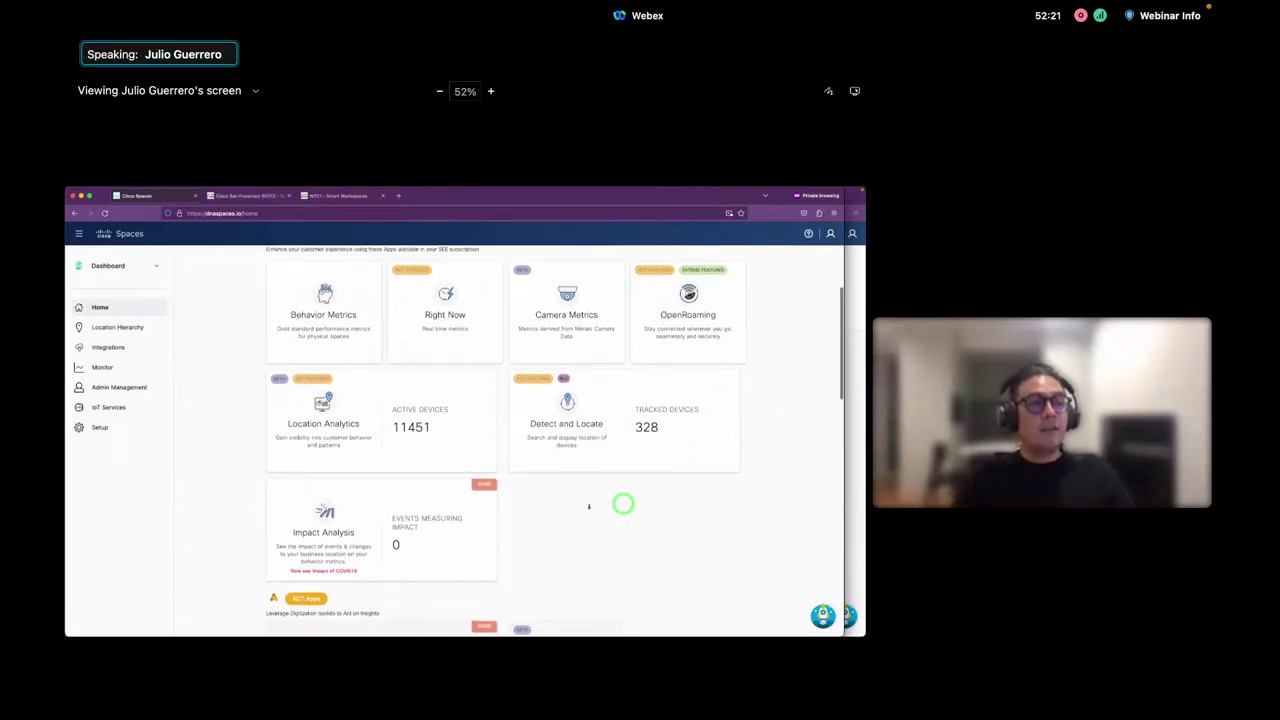
{"action": "scroll", "coordinate": [666, 510], "scroll_direction": "down", "scroll_amount": 10}
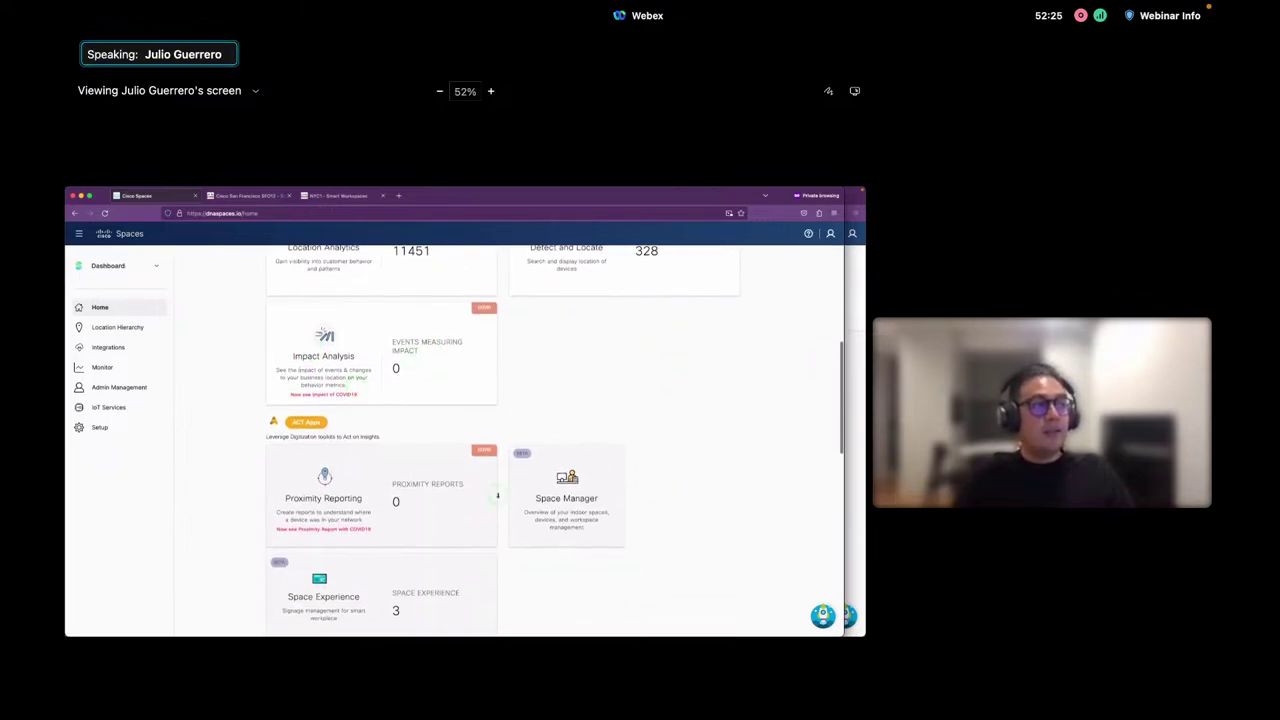
{"action": "scroll", "coordinate": [466, 457], "scroll_direction": "down", "scroll_amount": 5}
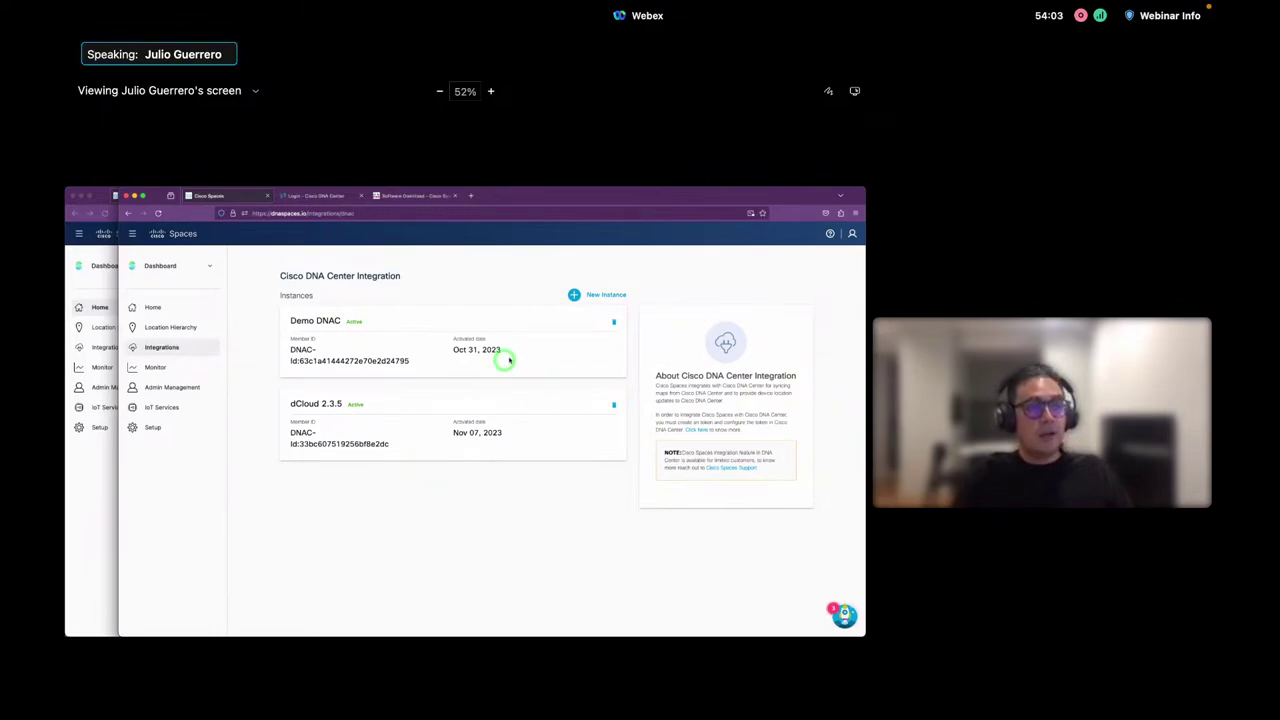
Create a token for a new Cisco DNA Center integration instance named Webinar and copy the token
{"action": "left_click", "coordinate": [605, 296]}
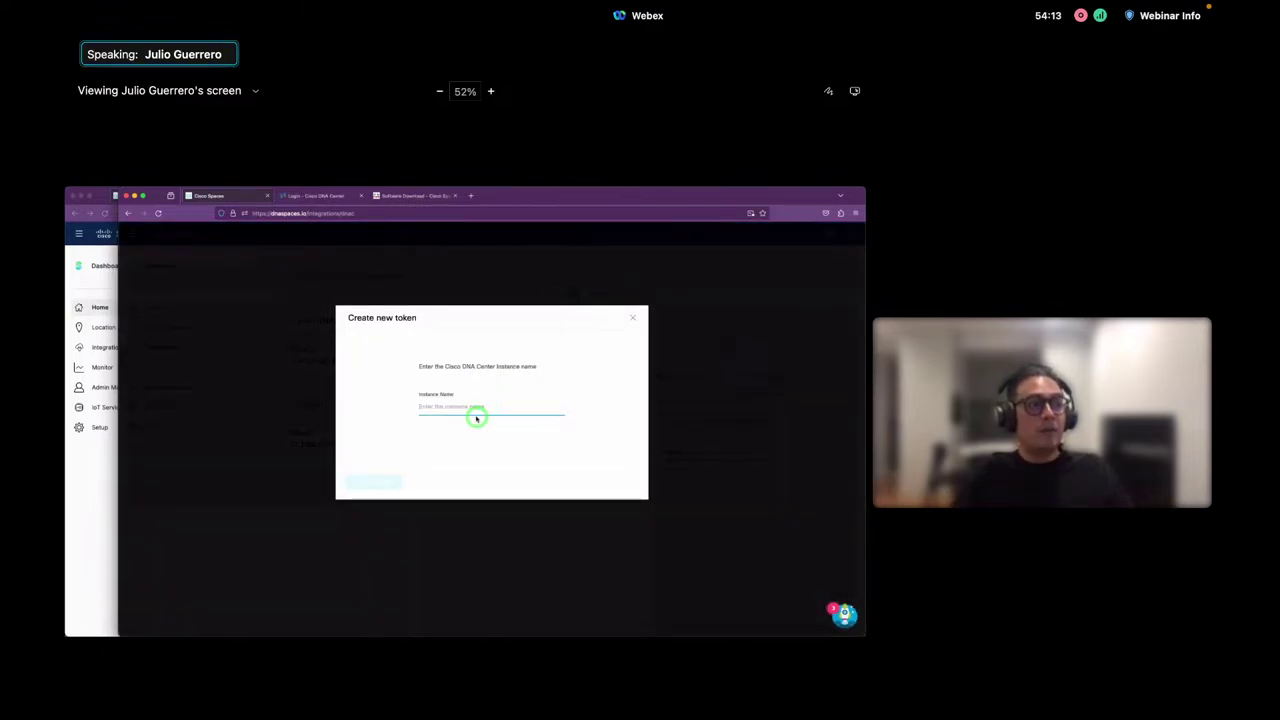
{"action": "type", "text": "Webi"}
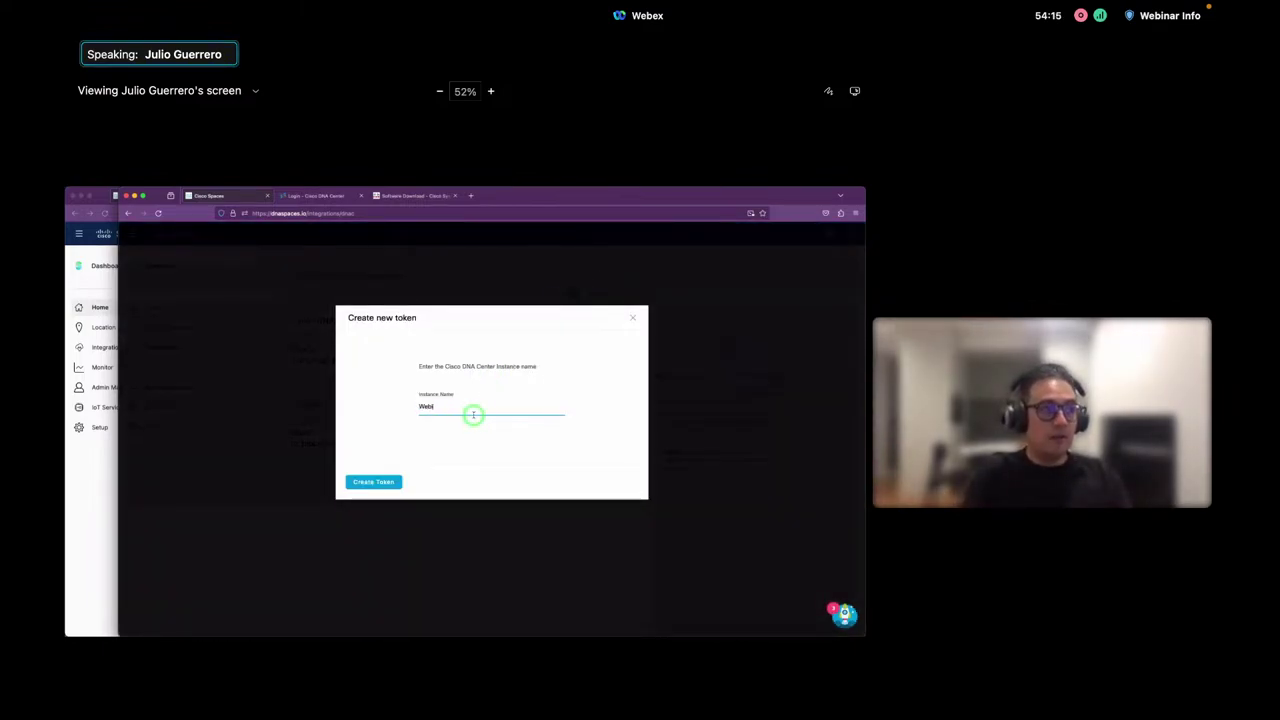
{"action": "type", "text": "nar"}
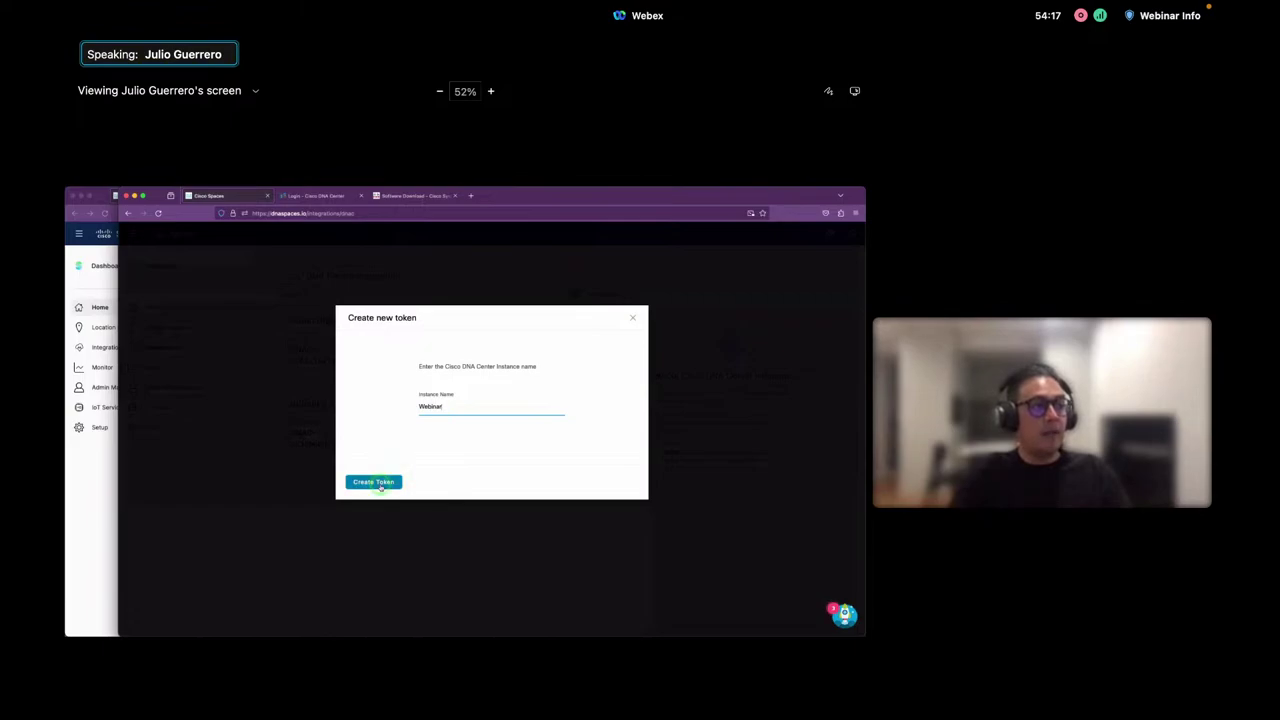
{"action": "left_click", "coordinate": [380, 486]}
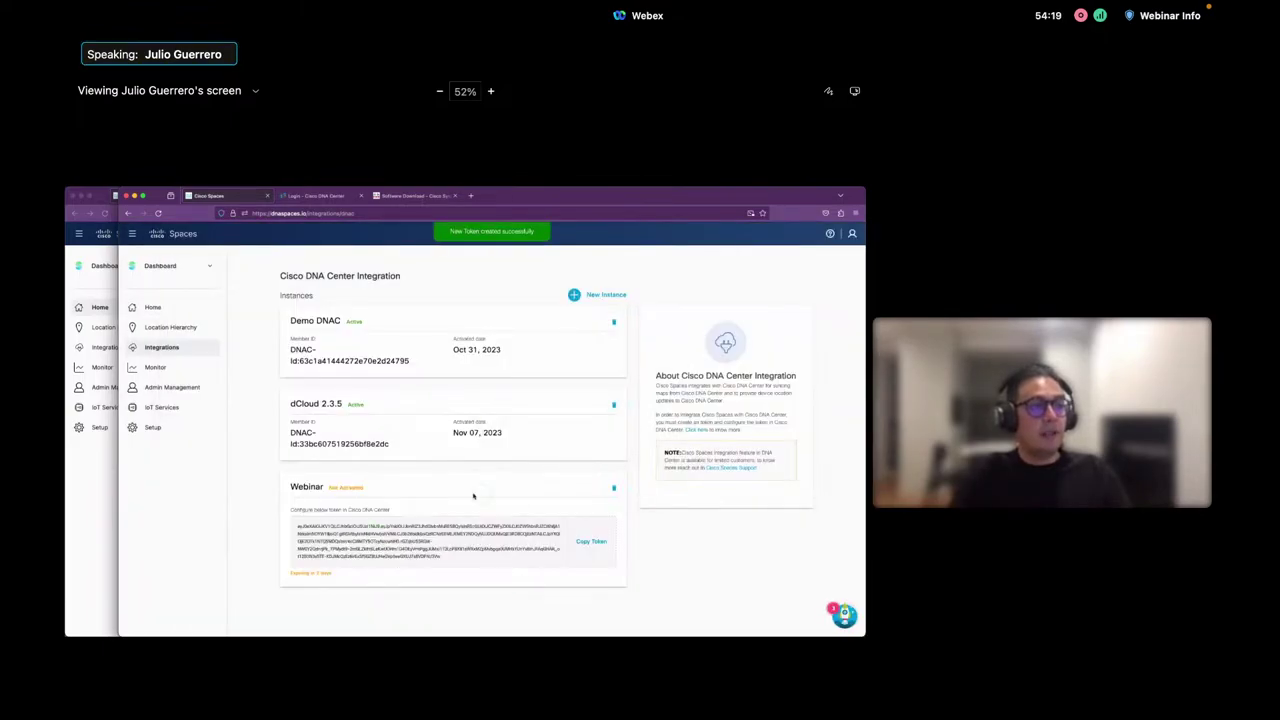
{"action": "left_click", "coordinate": [616, 540]}
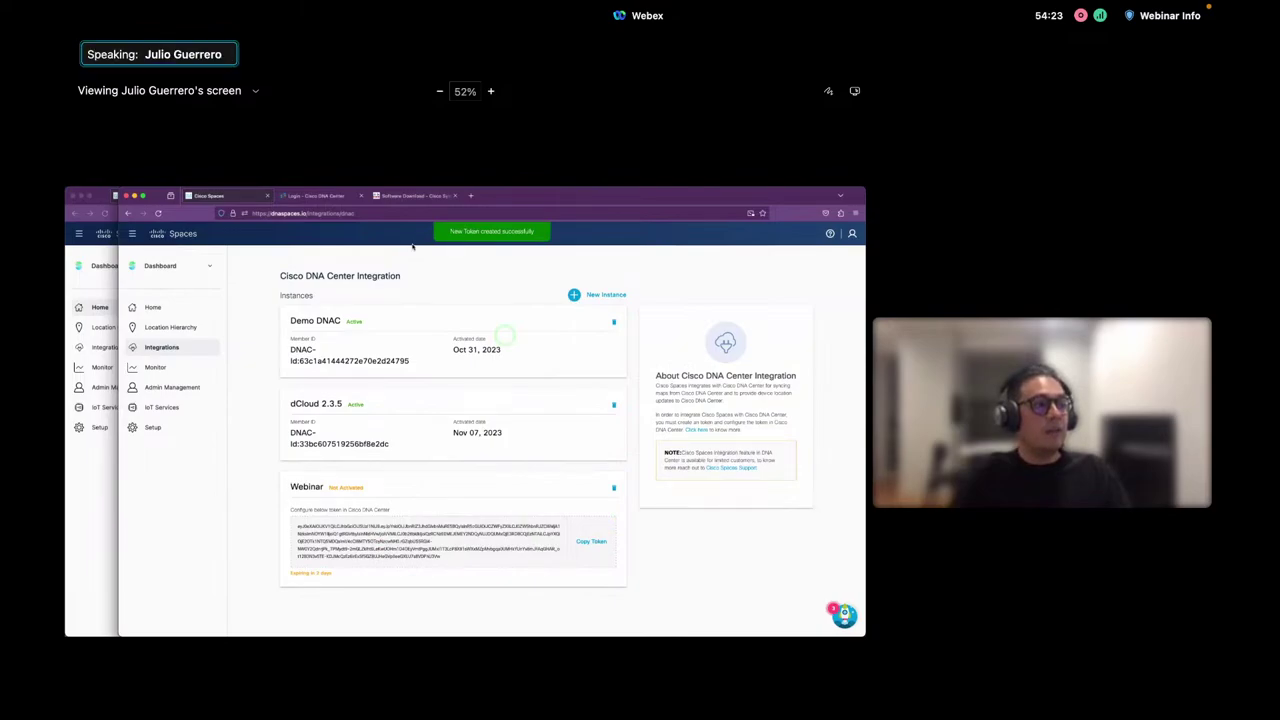
Switch to Cisco DNA Center, log in, and open the CMX Servers/Cisco Spaces page in the system settings
{"action": "key", "text": "ctrl+Tab"}
{"action": "key", "text": "Return"}
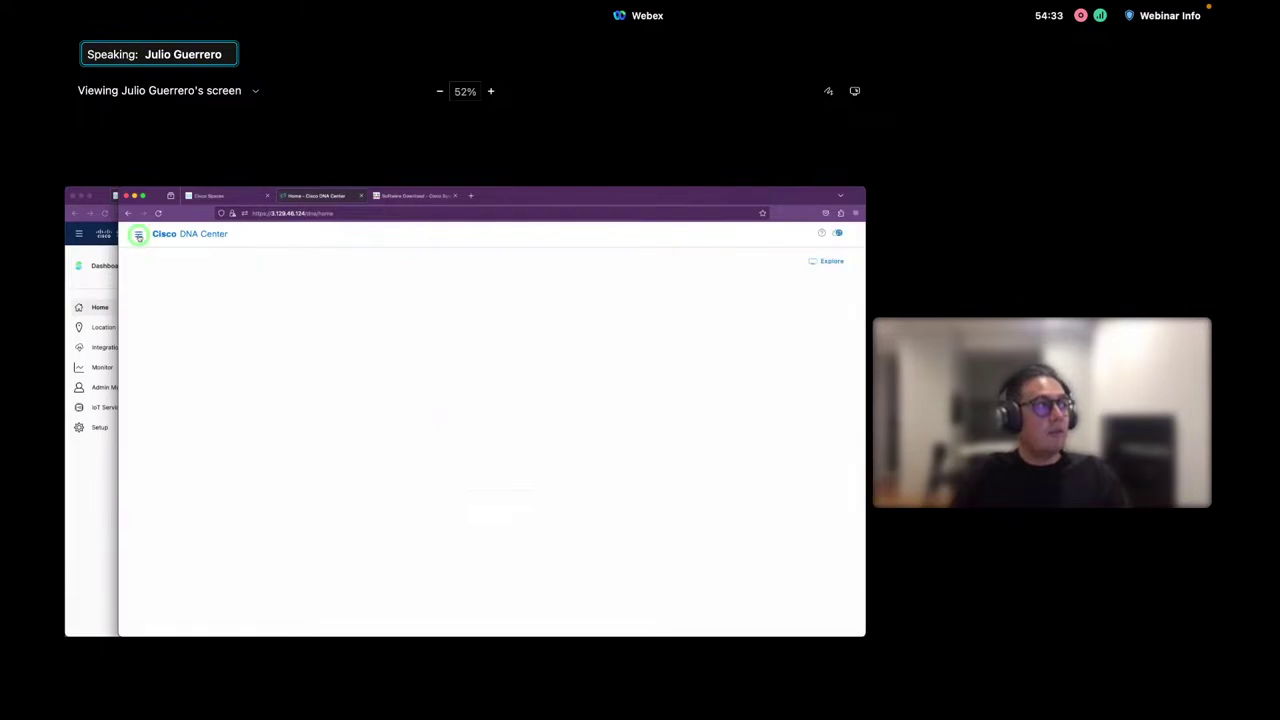
{"action": "left_click", "coordinate": [139, 235]}
{"action": "left_click", "coordinate": [209, 459]}
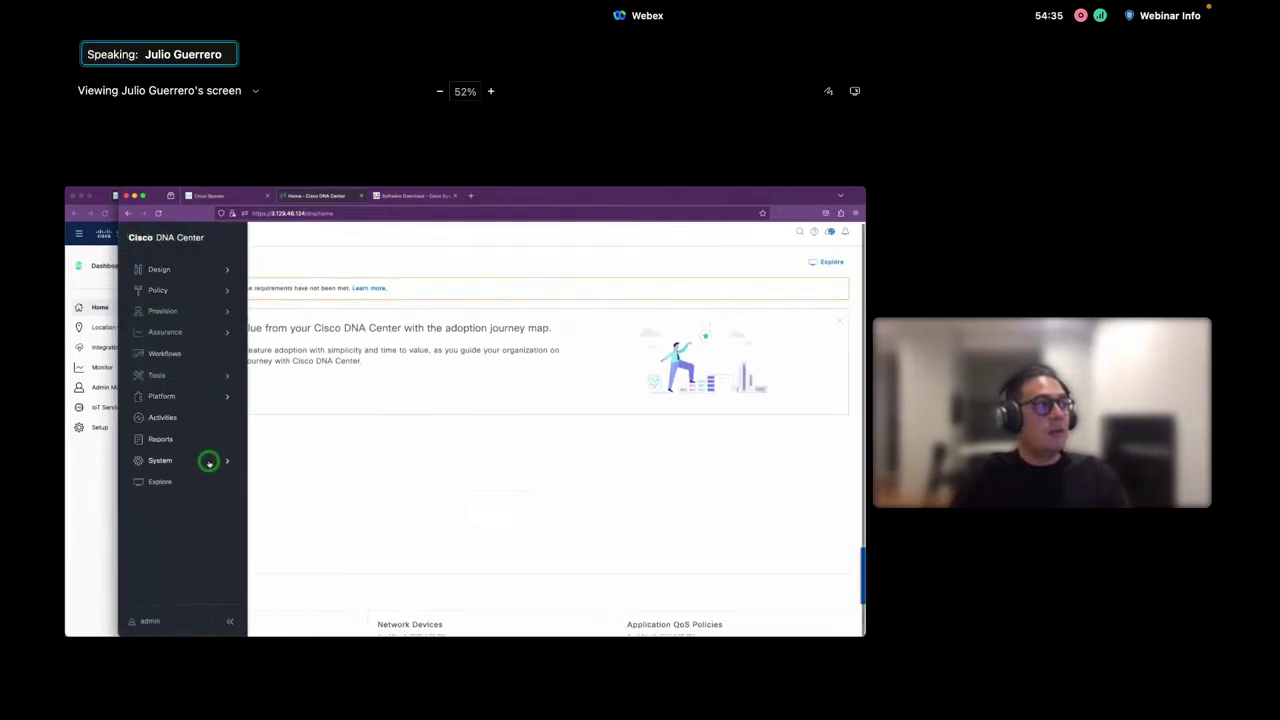
{"action": "left_click", "coordinate": [274, 288]}
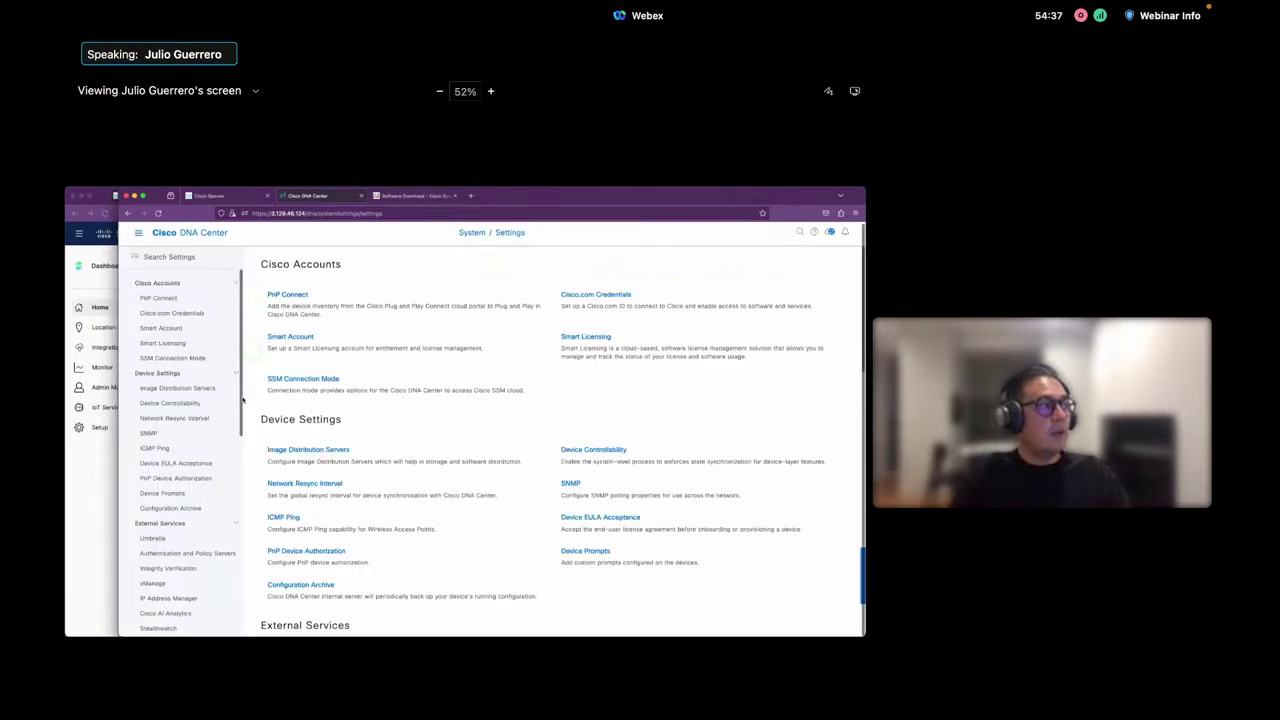
{"action": "scroll", "coordinate": [206, 478], "scroll_direction": "down", "scroll_amount": 10}
{"action": "scroll", "coordinate": [189, 372], "scroll_direction": "up", "scroll_amount": 1}
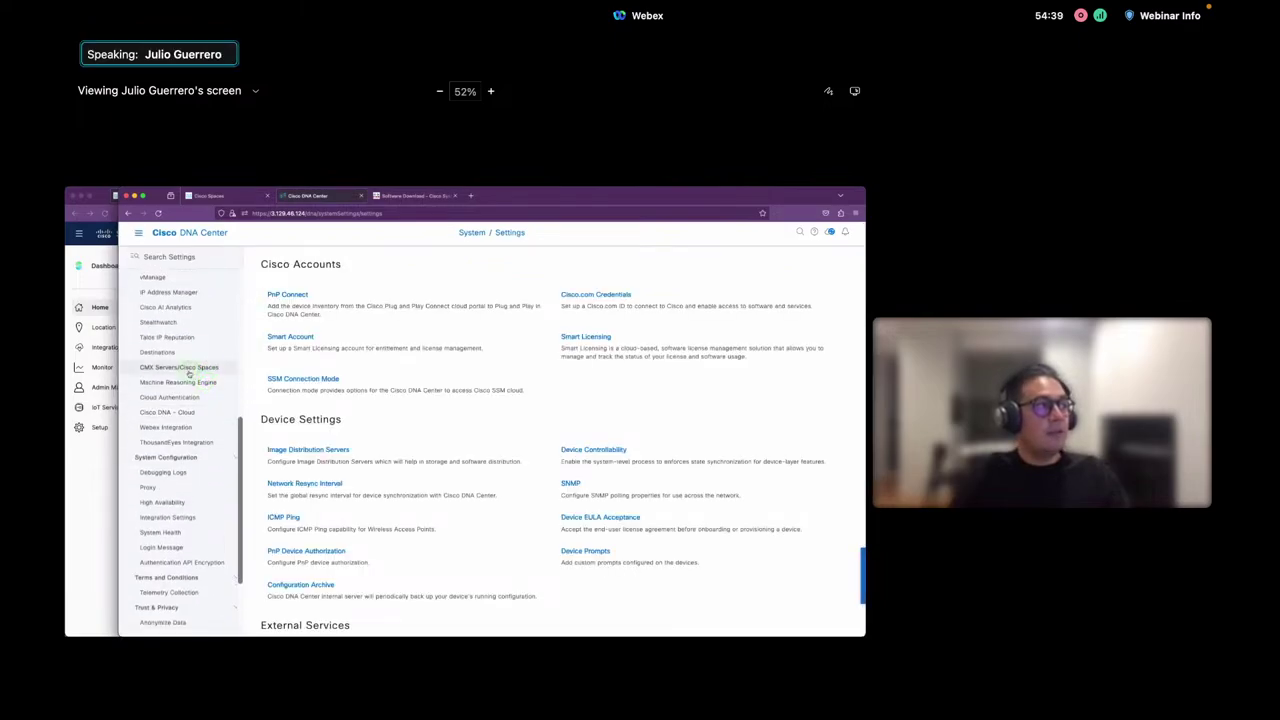
{"action": "left_click", "coordinate": [187, 369]}
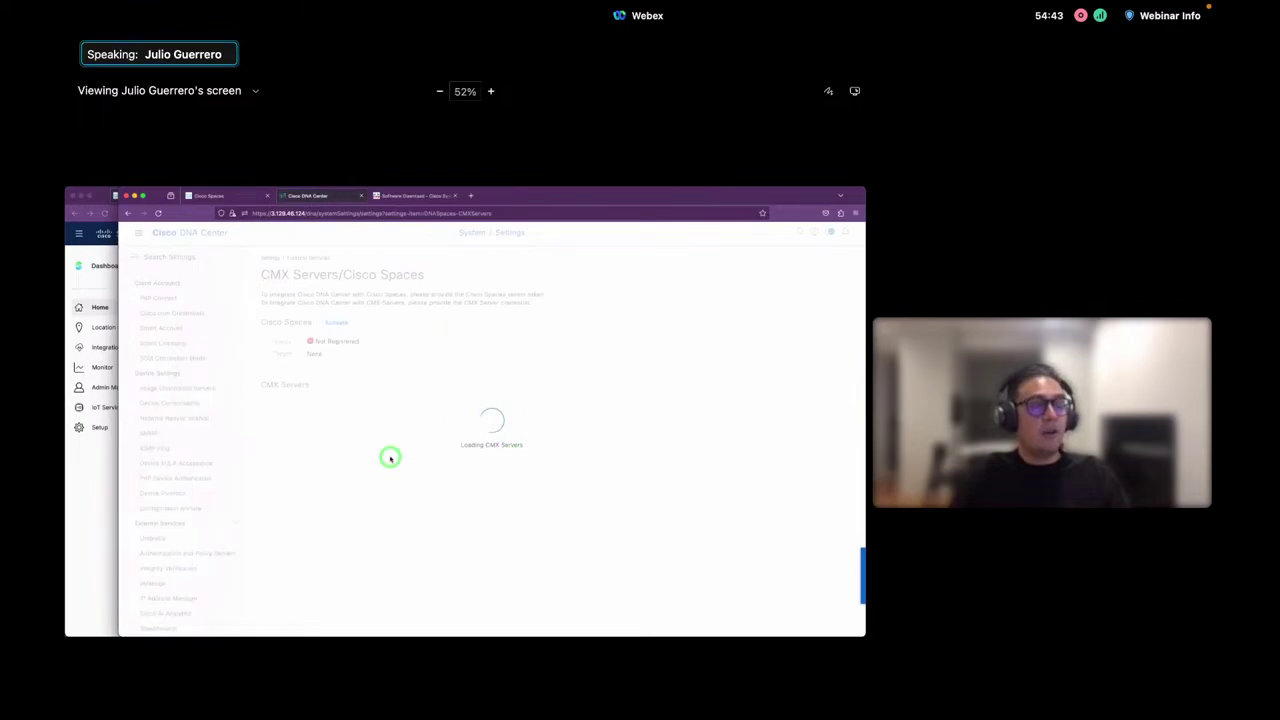
{"action": "left_click", "coordinate": [506, 384]}
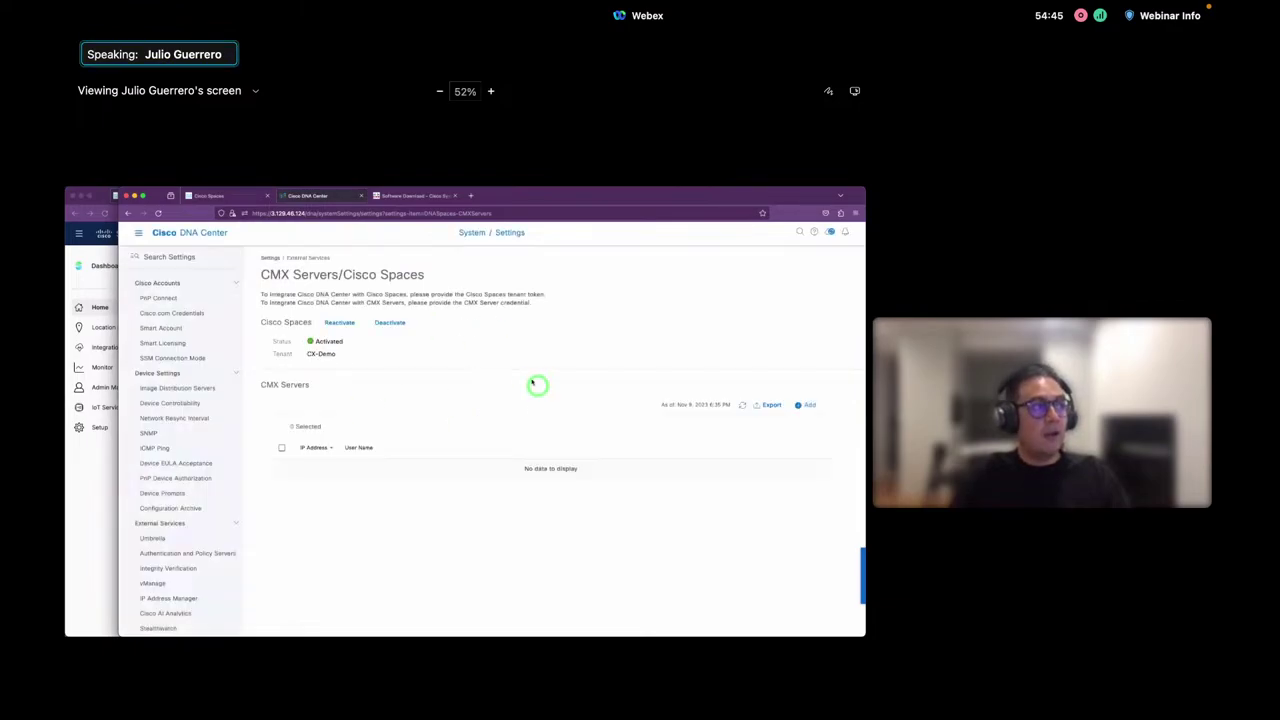
View the tenant token entry for reactivating the Cisco Spaces integration and dismiss it
{"action": "left_click", "coordinate": [341, 323]}
{"action": "left_click", "coordinate": [408, 398]}
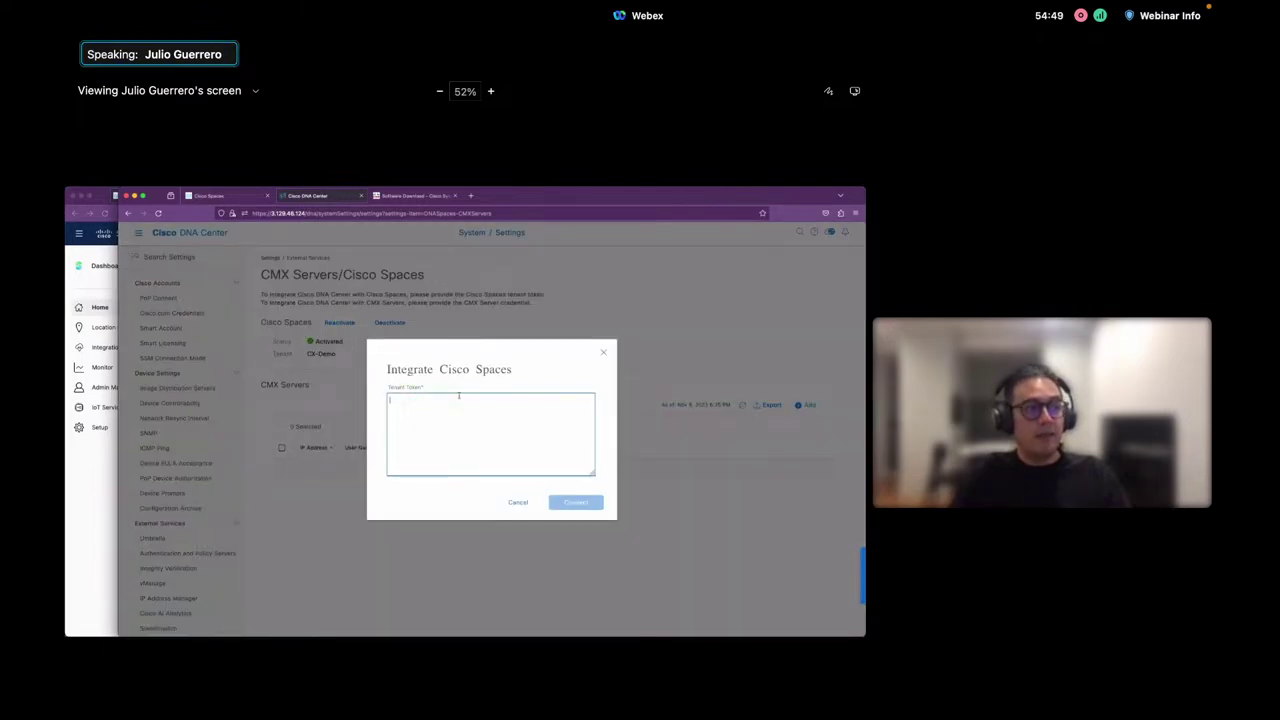
{"action": "left_click", "coordinate": [603, 353]}
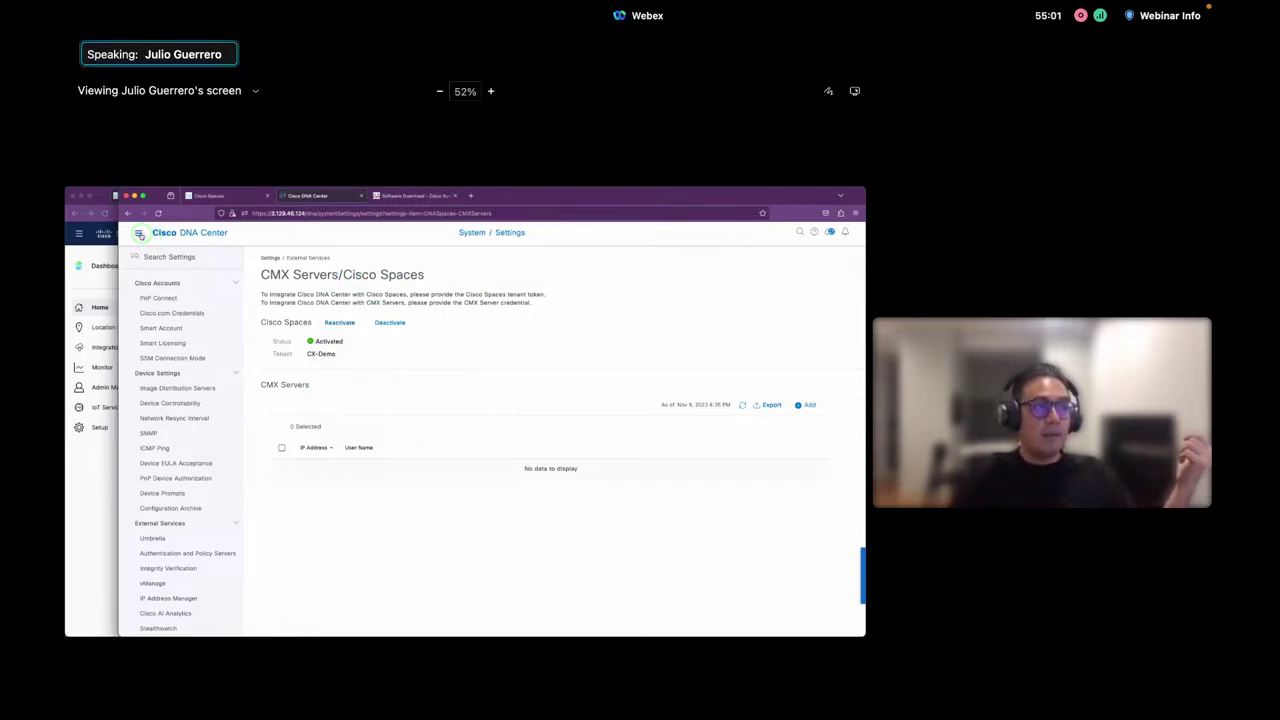
Display the wireless network settings of the United_States site, including its Cisco Spaces/CMX Servers assignment
{"action": "left_click", "coordinate": [140, 234]}
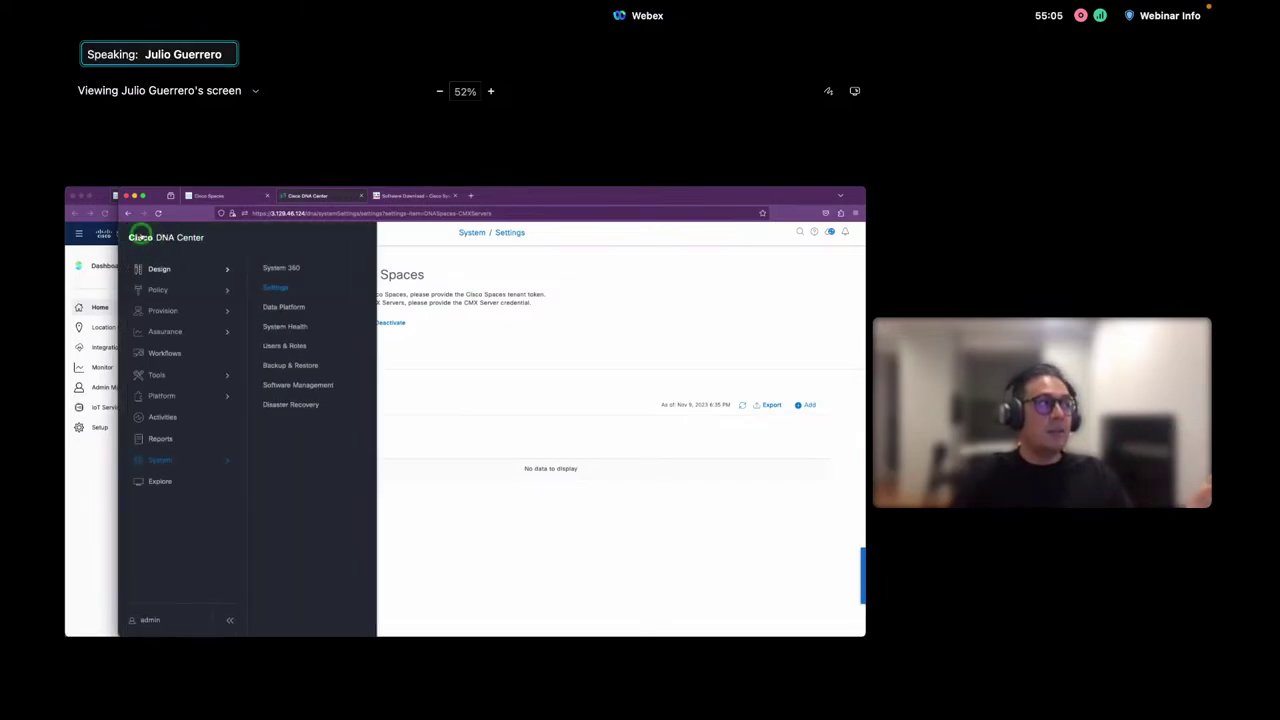
{"action": "left_click", "coordinate": [210, 270]}
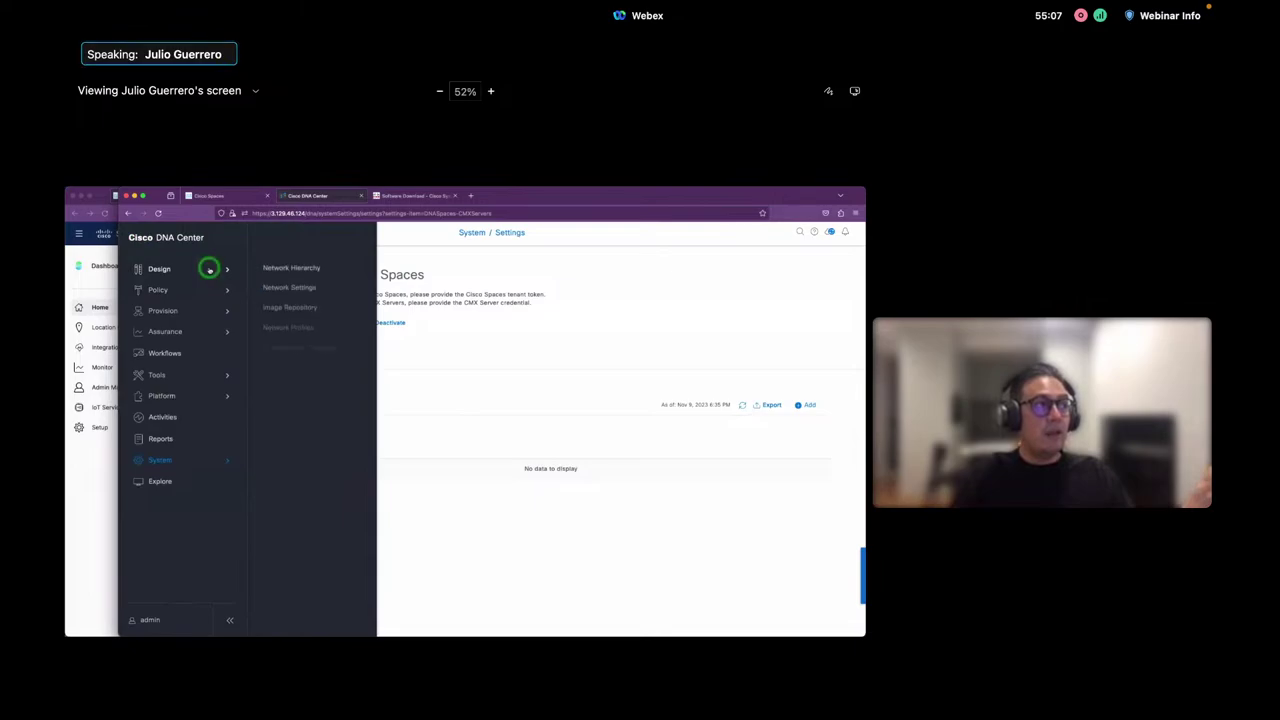
{"action": "left_click", "coordinate": [306, 287]}
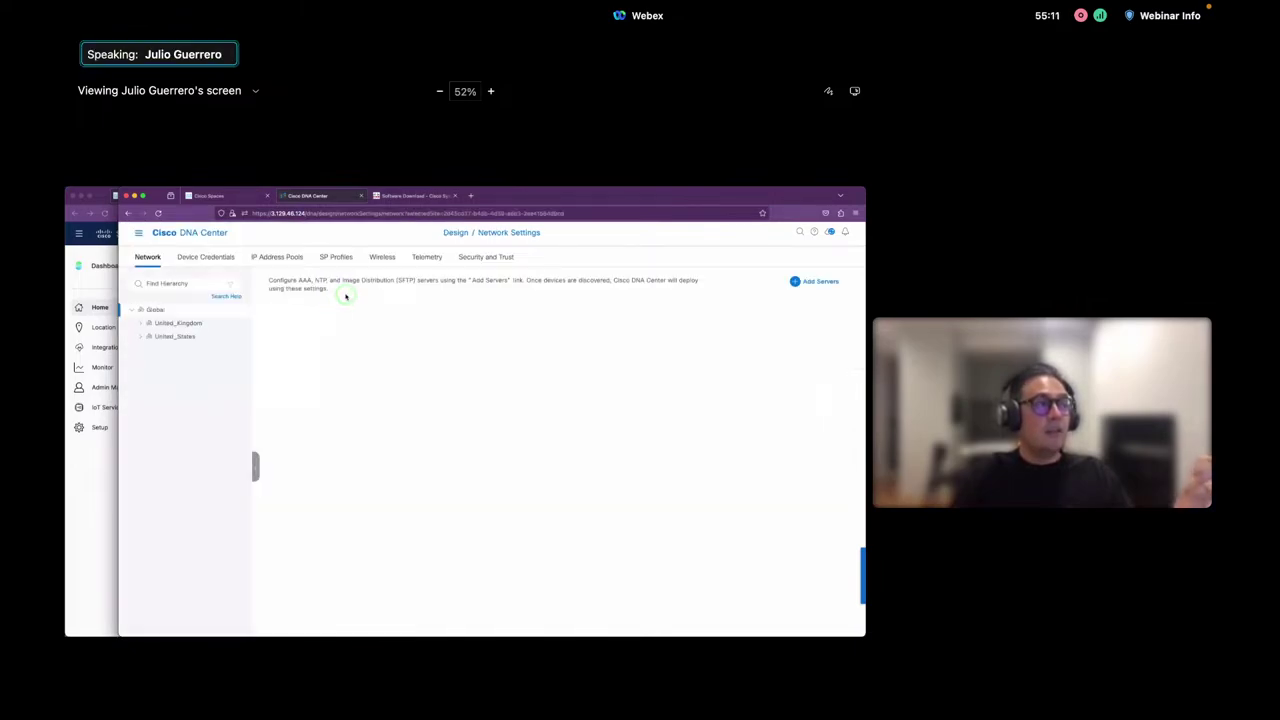
{"action": "left_click", "coordinate": [384, 257]}
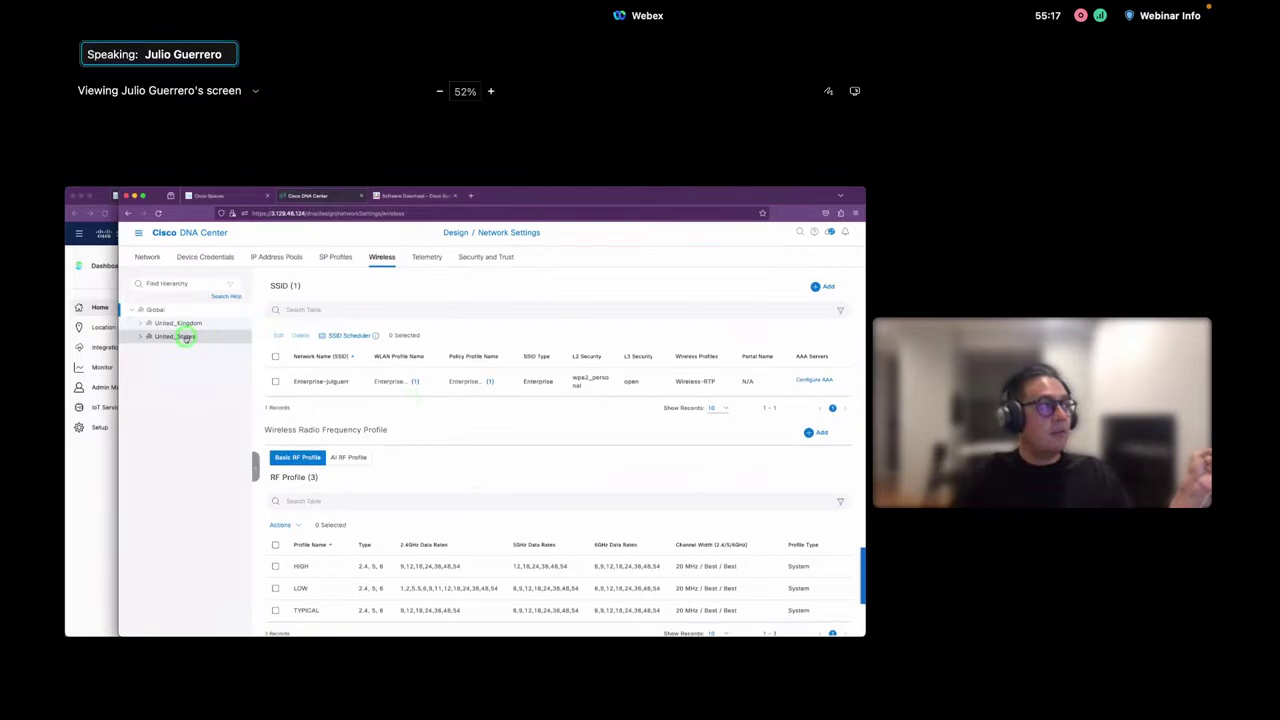
{"action": "left_click", "coordinate": [182, 337]}
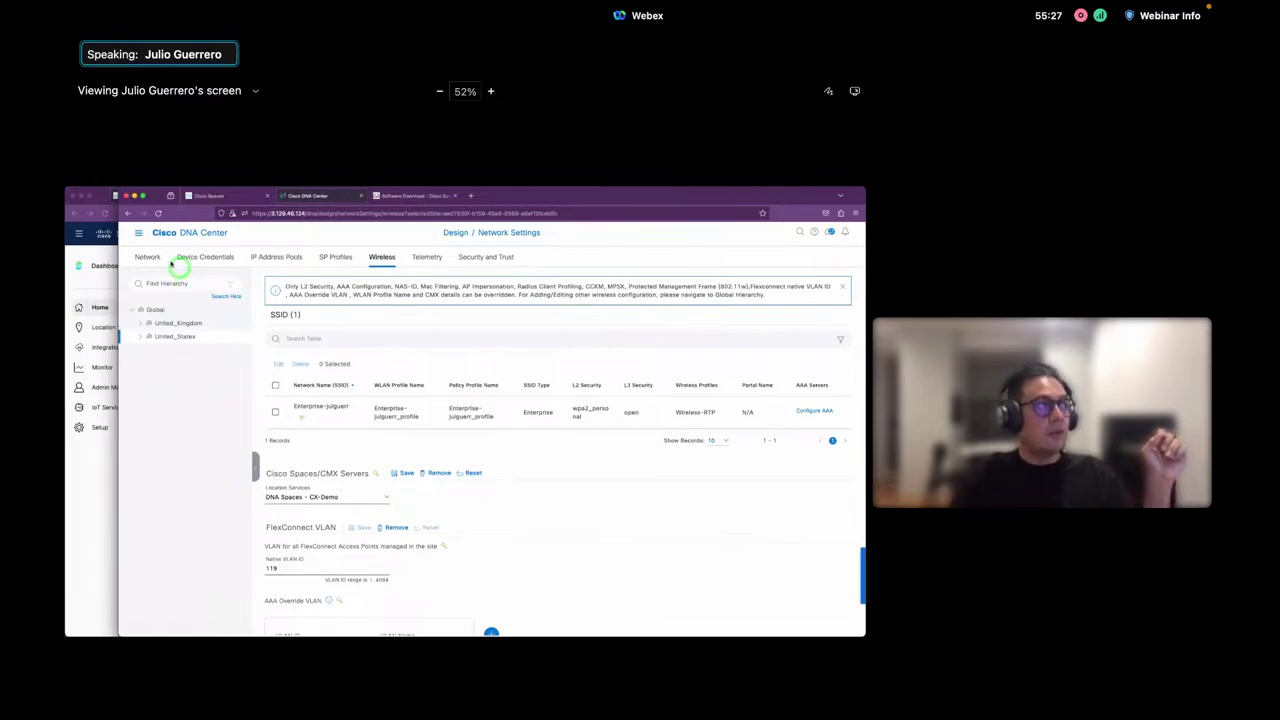
Open the network hierarchy and expand United_States through North_Carolina and the RTP site to list its buildings
{"action": "left_click", "coordinate": [136, 232]}
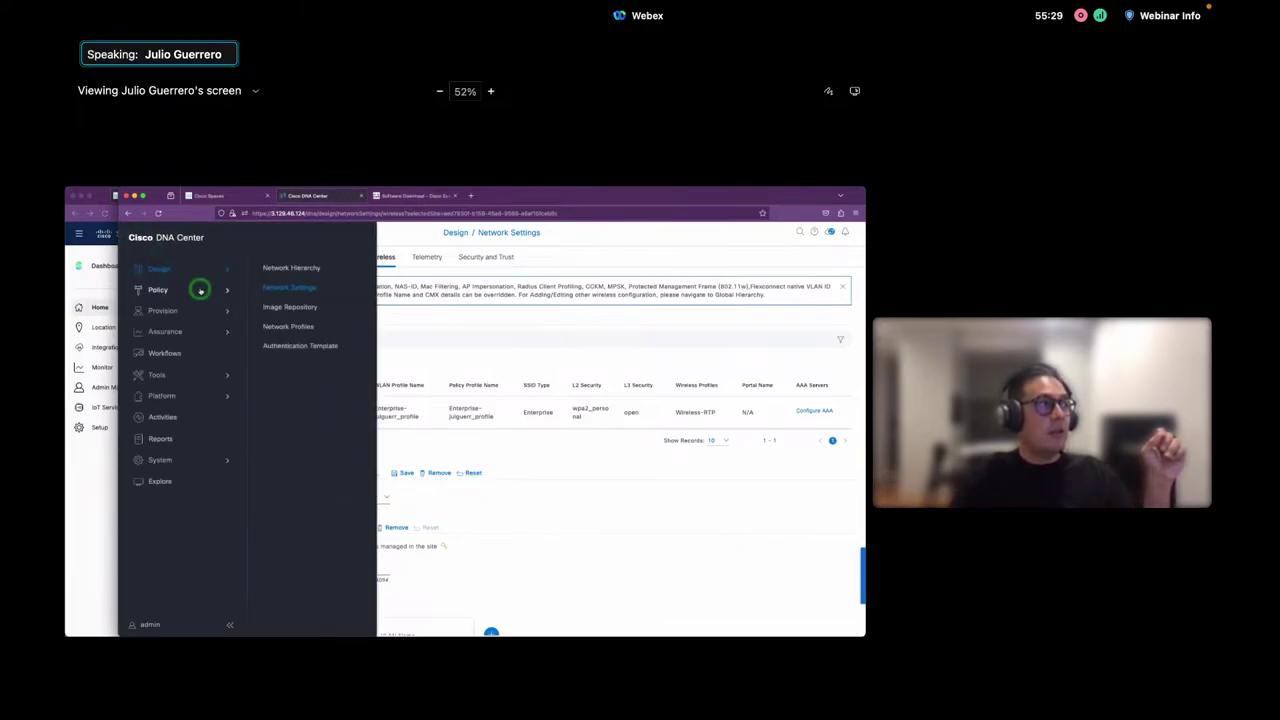
{"action": "left_click", "coordinate": [295, 267]}
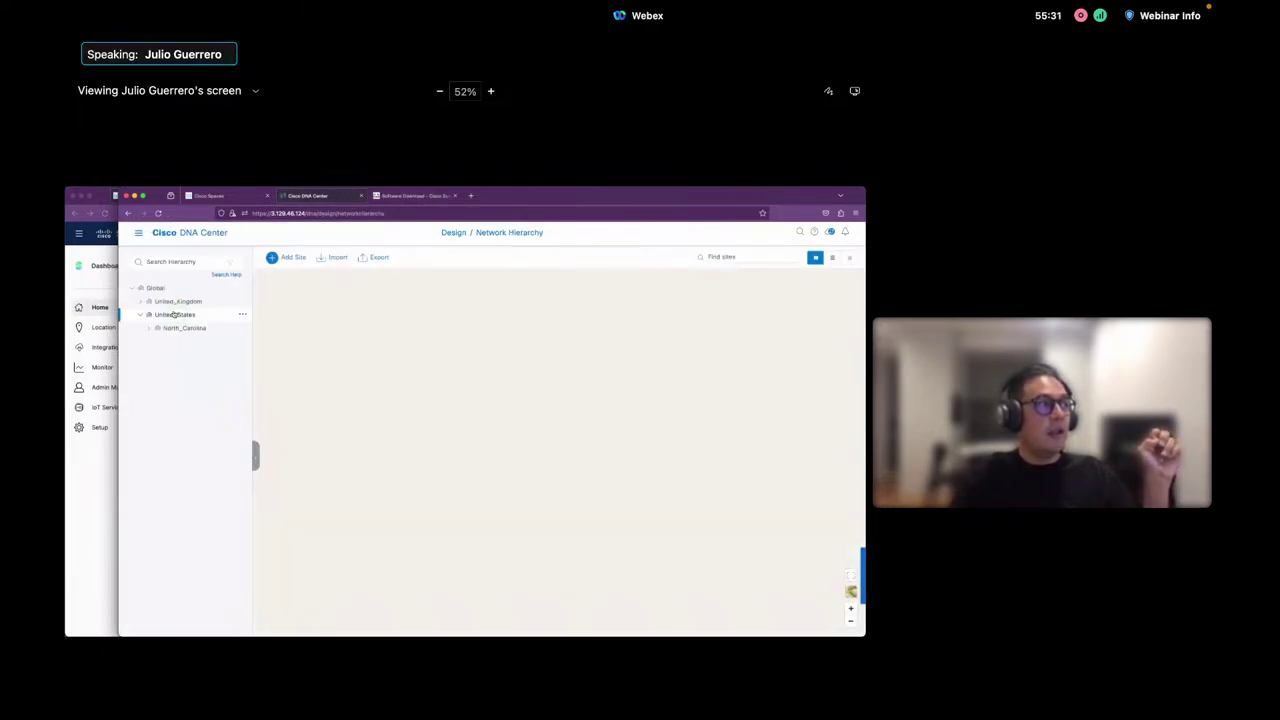
{"action": "left_click", "coordinate": [153, 329]}
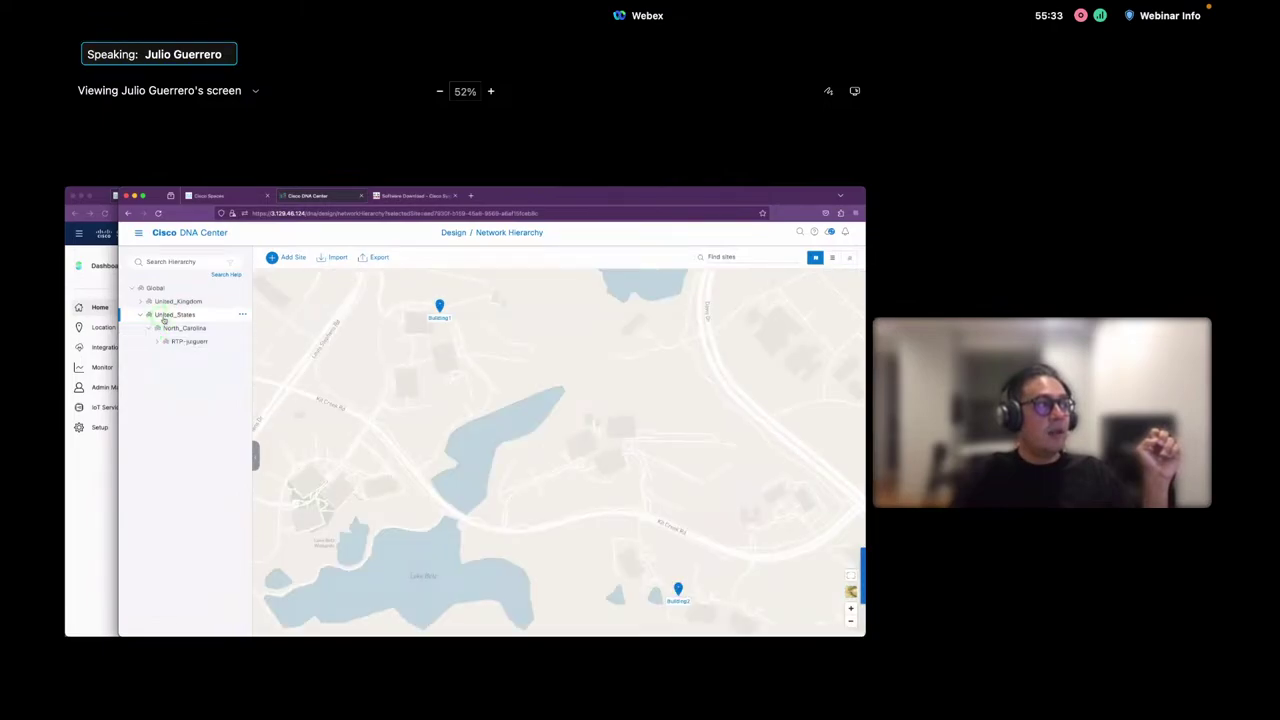
{"action": "left_click", "coordinate": [159, 342]}
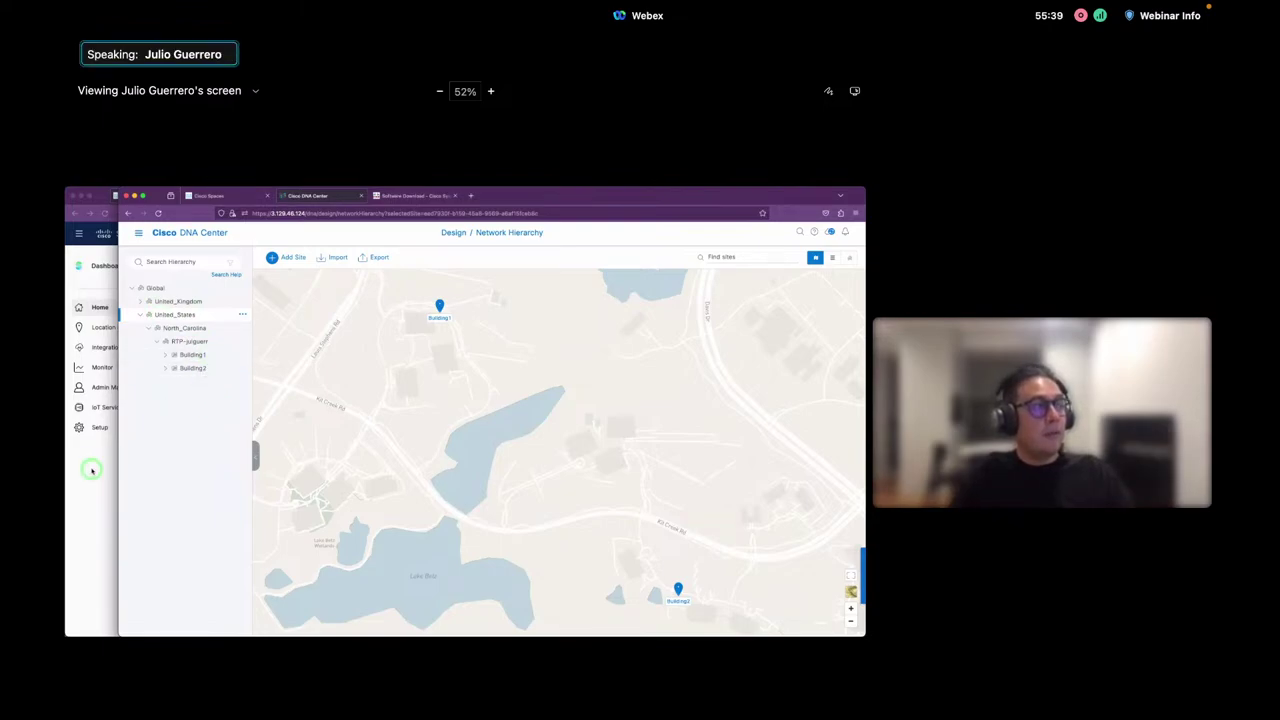
Switch to Cisco Spaces, open the wireless network setup, and expand the Connect via Spaces Connector section in place of CMX Tethering
{"action": "key", "text": "super+Tab"}
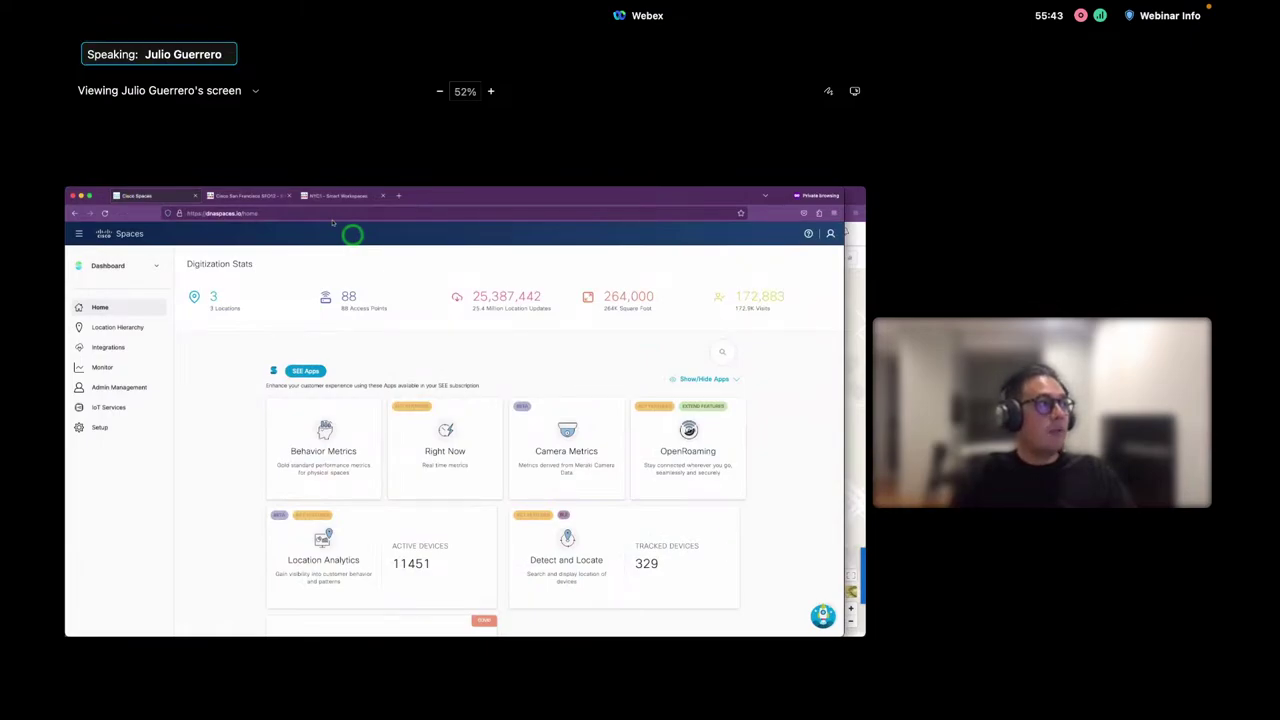
{"action": "key", "text": "super+Tab"}
{"action": "mouse_move", "coordinate": [186, 429]}
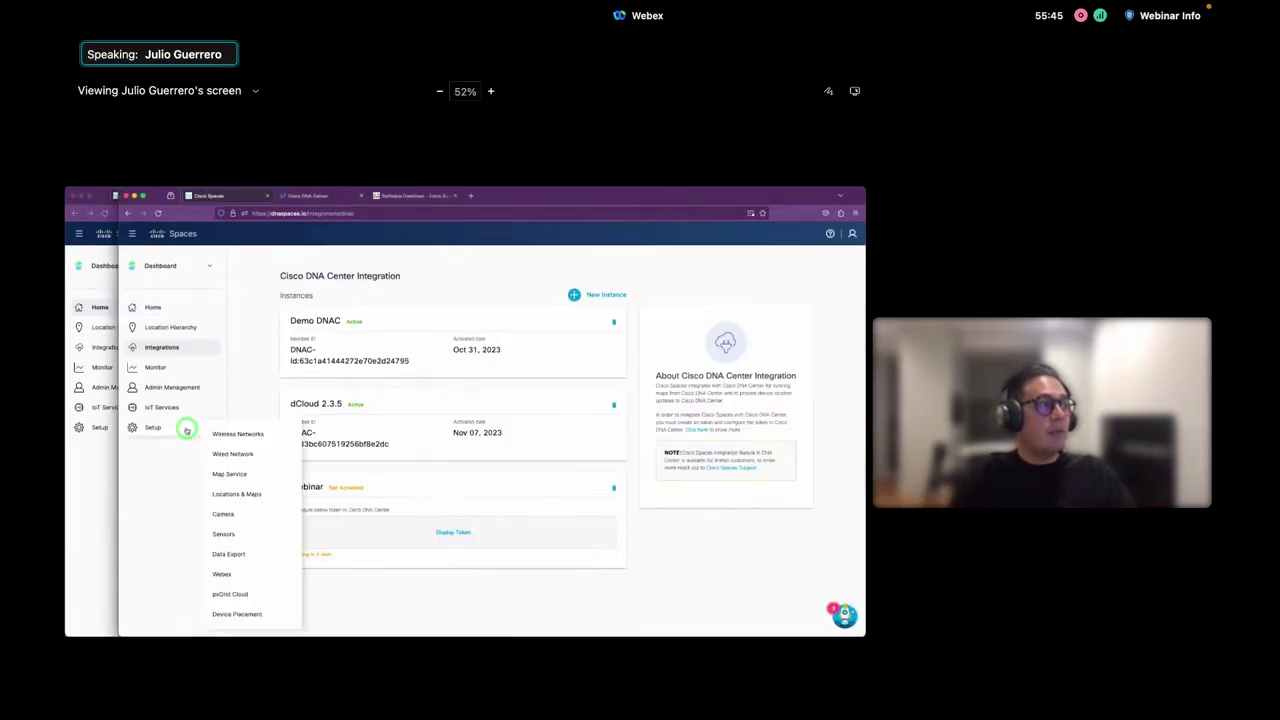
{"action": "left_click", "coordinate": [268, 434]}
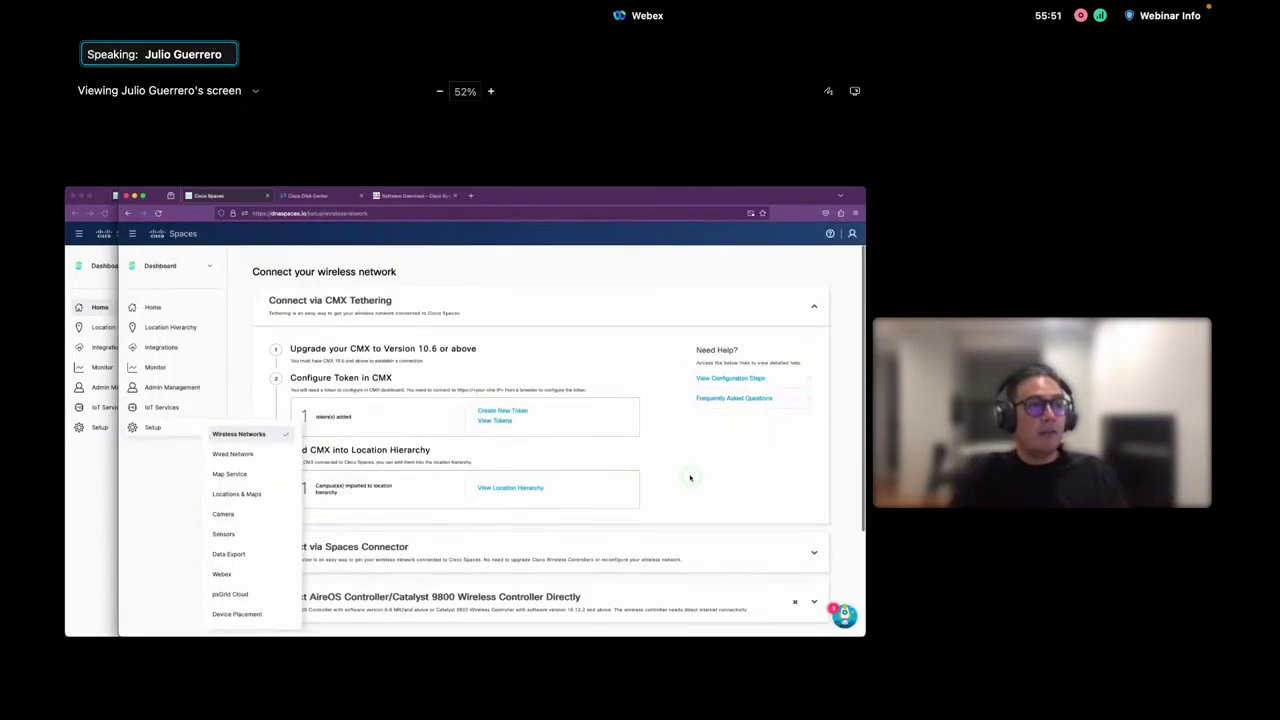
{"action": "left_click", "coordinate": [815, 308]}
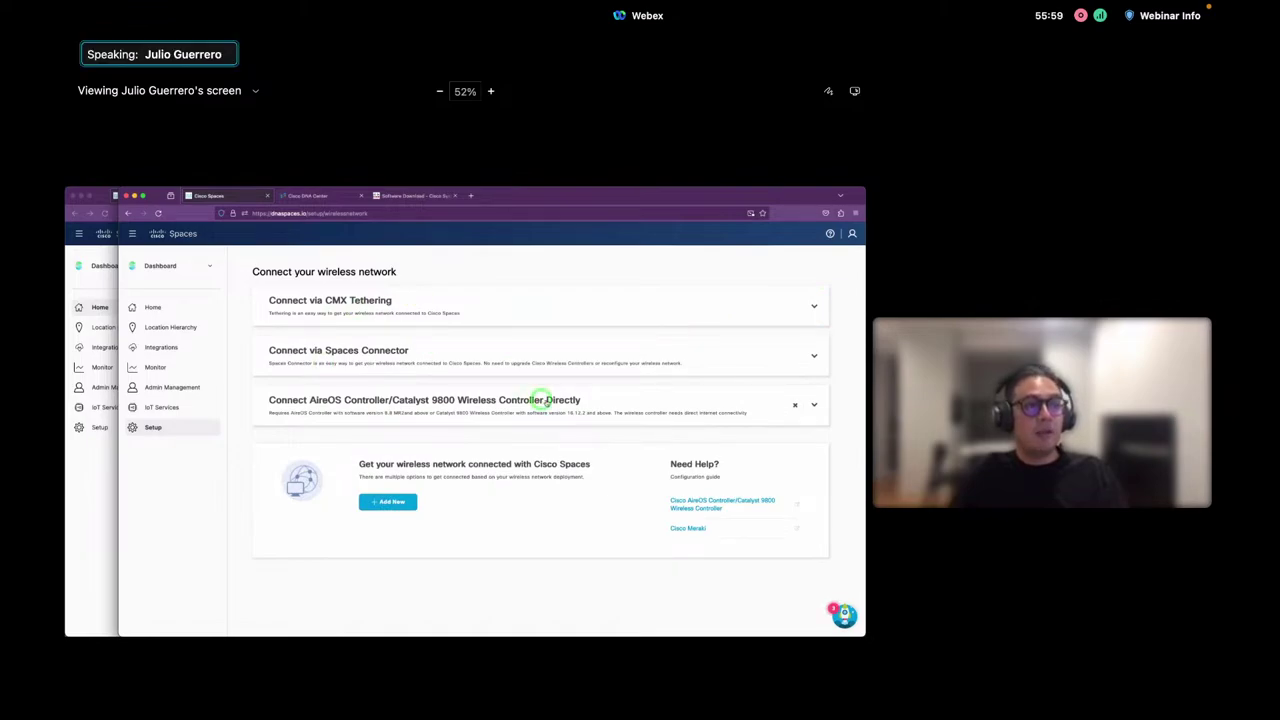
{"action": "left_click", "coordinate": [805, 357]}
{"action": "scroll", "coordinate": [433, 461], "scroll_direction": "down", "scroll_amount": 2}
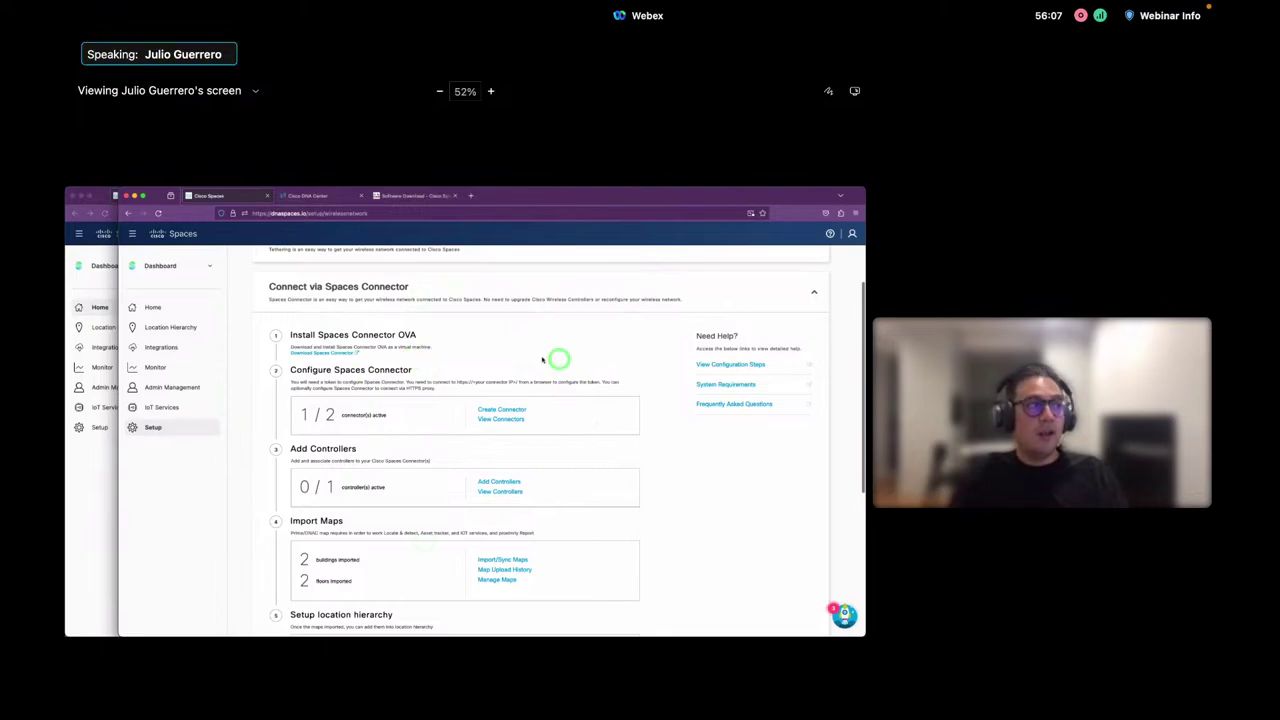
Open the Spaces Connector software download page and display the files of release 2.3.4
{"action": "left_click", "coordinate": [336, 353]}
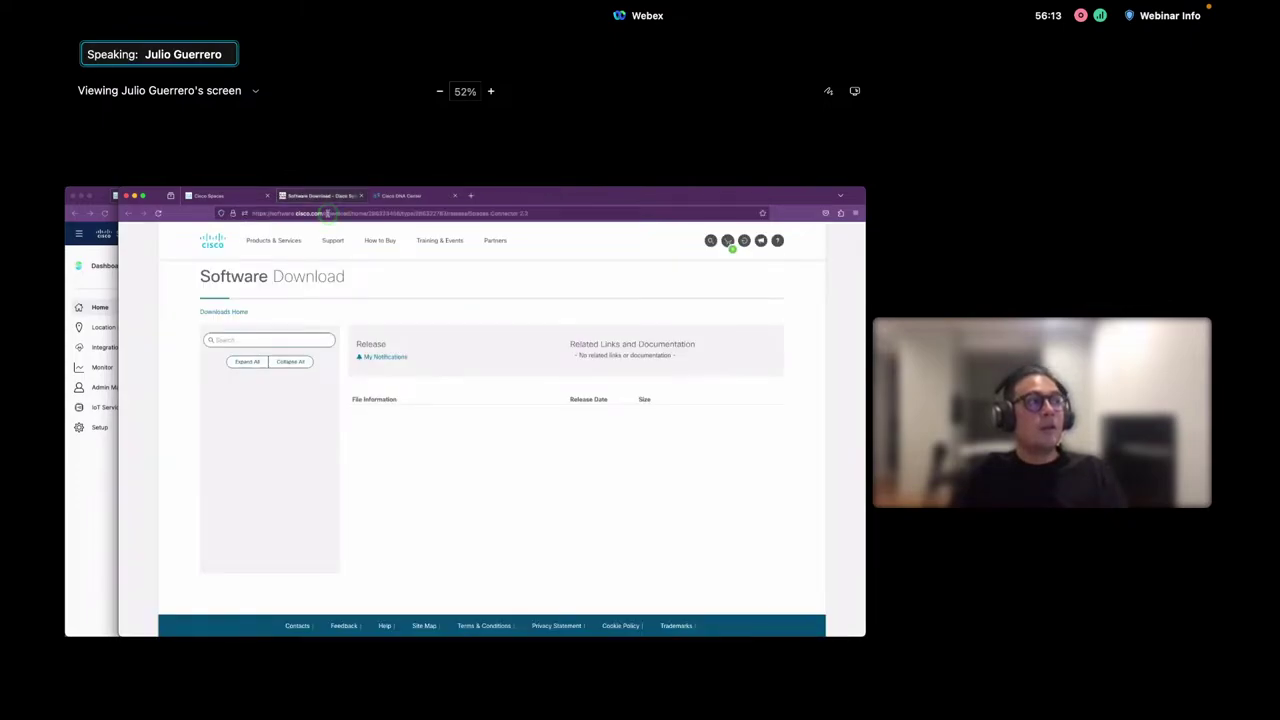
{"action": "left_click", "coordinate": [290, 400]}
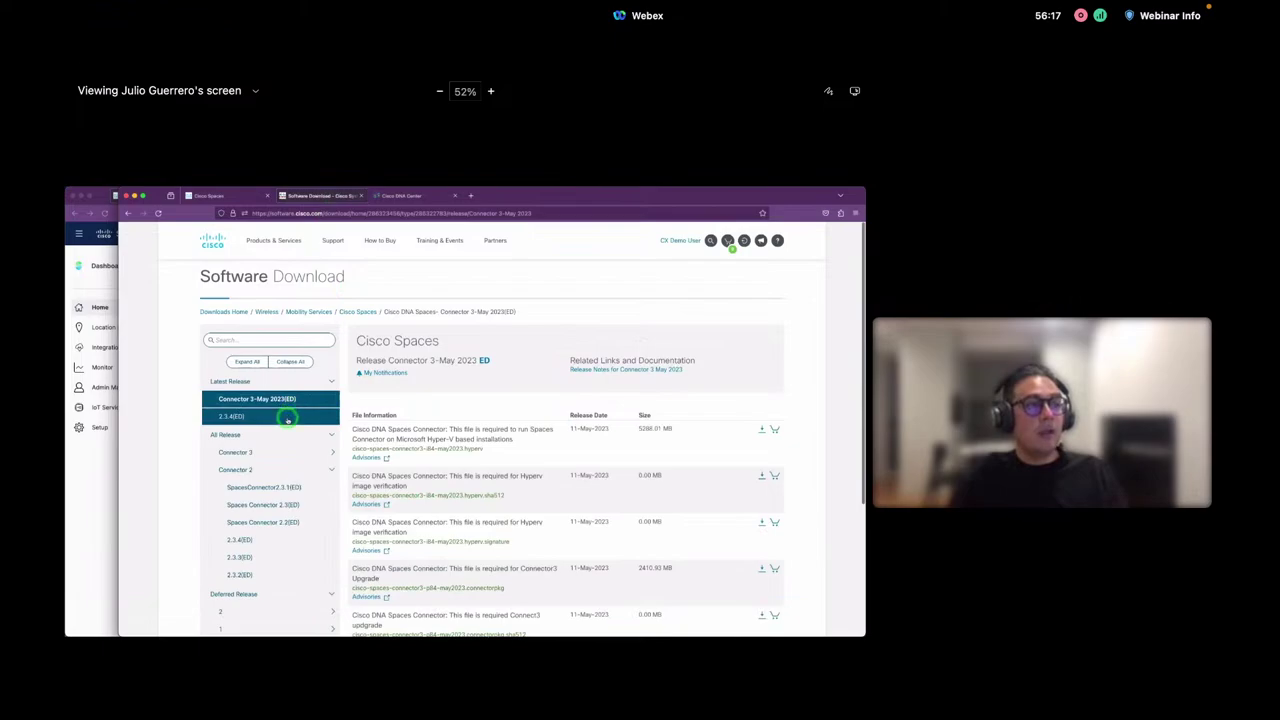
{"action": "left_click", "coordinate": [229, 417]}
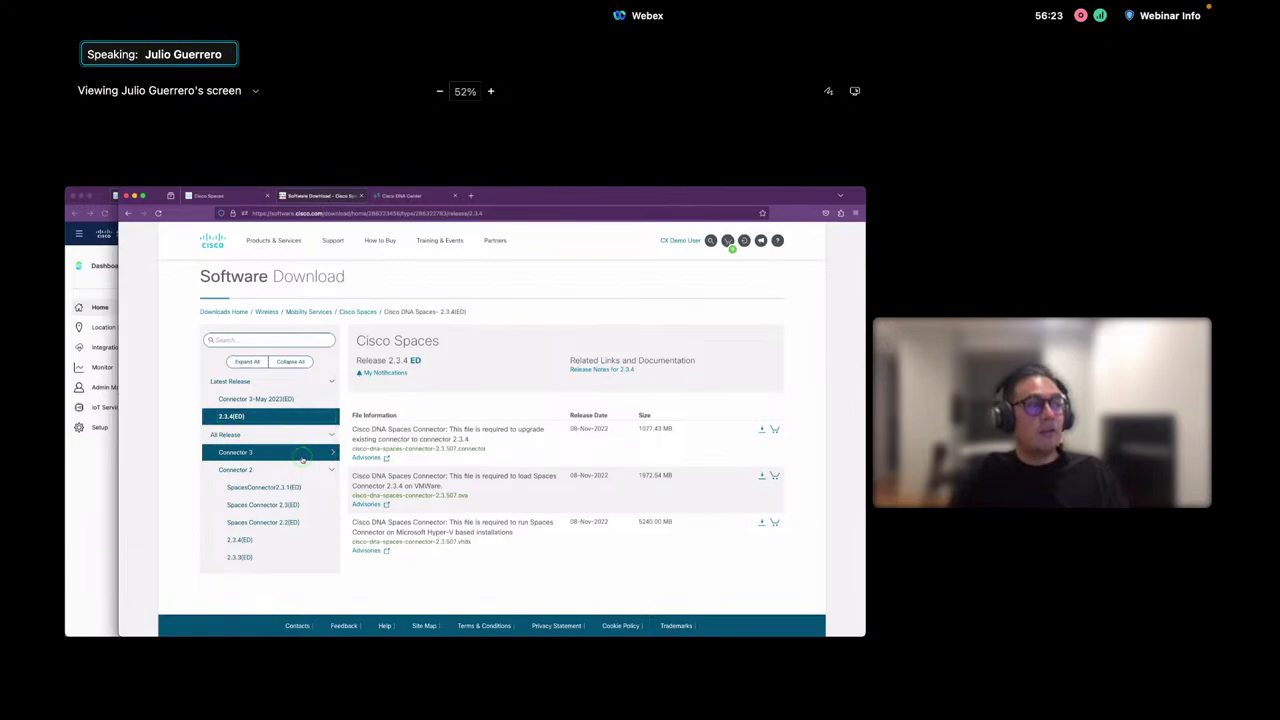
{"action": "left_click", "coordinate": [302, 469]}
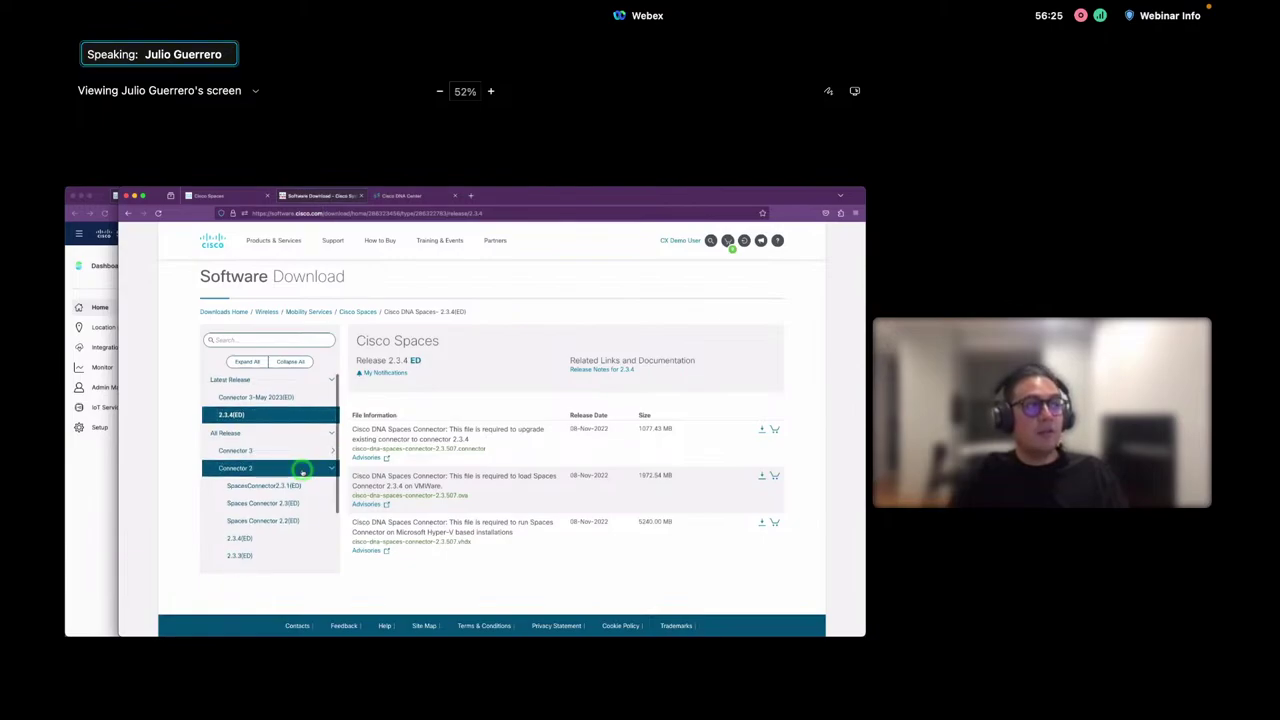
Return to Cisco Spaces, show the creation form for a Version 2.x connector named WEbinar, and dismiss it without saving
{"action": "left_click", "coordinate": [240, 196]}
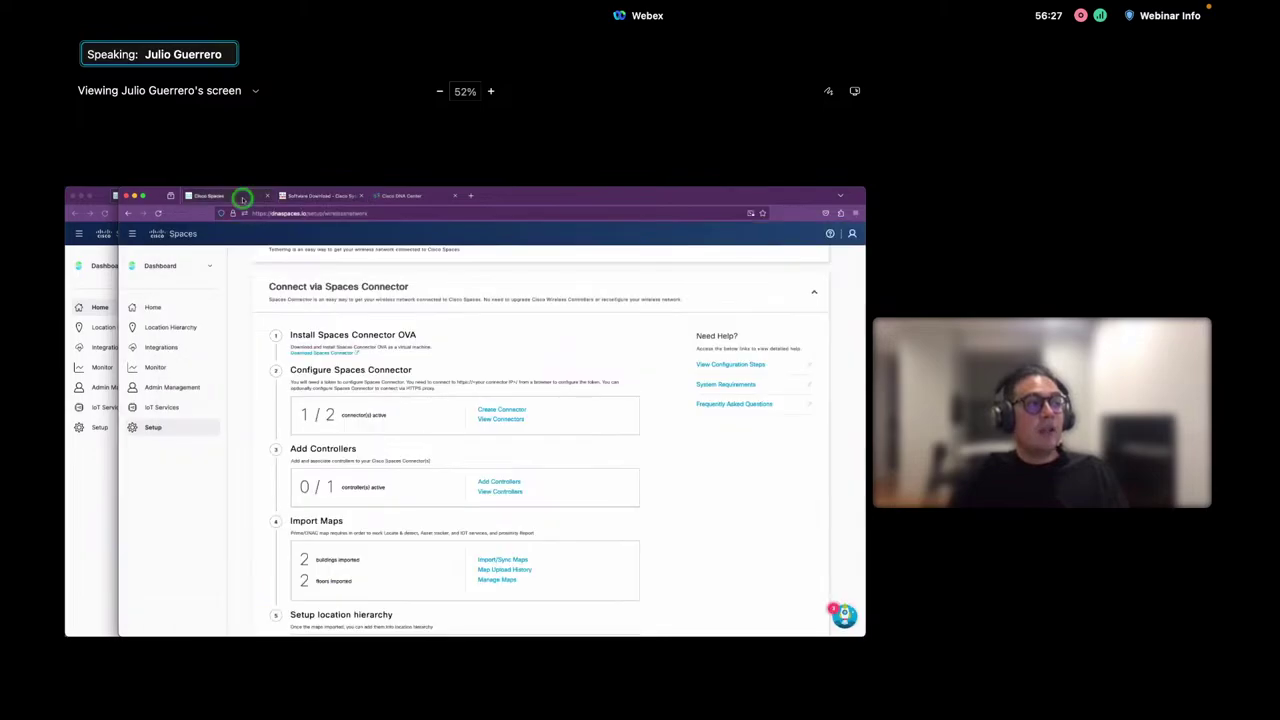
{"action": "left_click", "coordinate": [456, 402]}
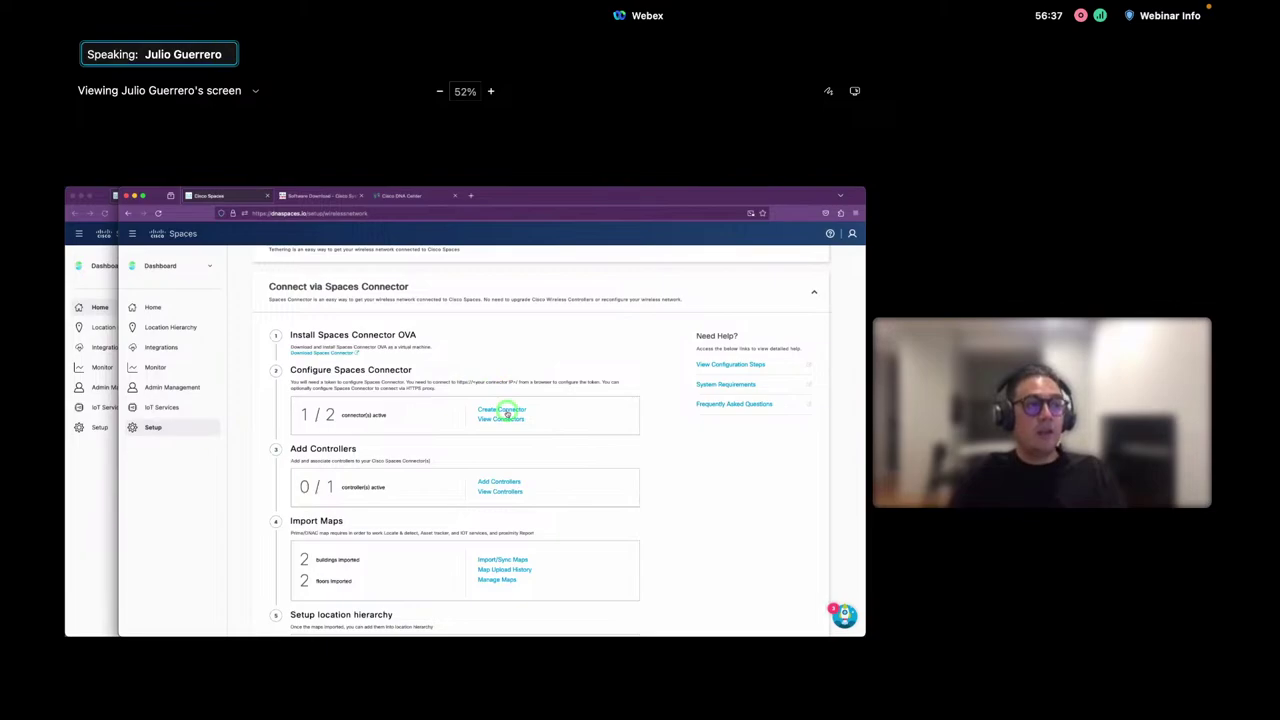
{"action": "left_click", "coordinate": [503, 410]}
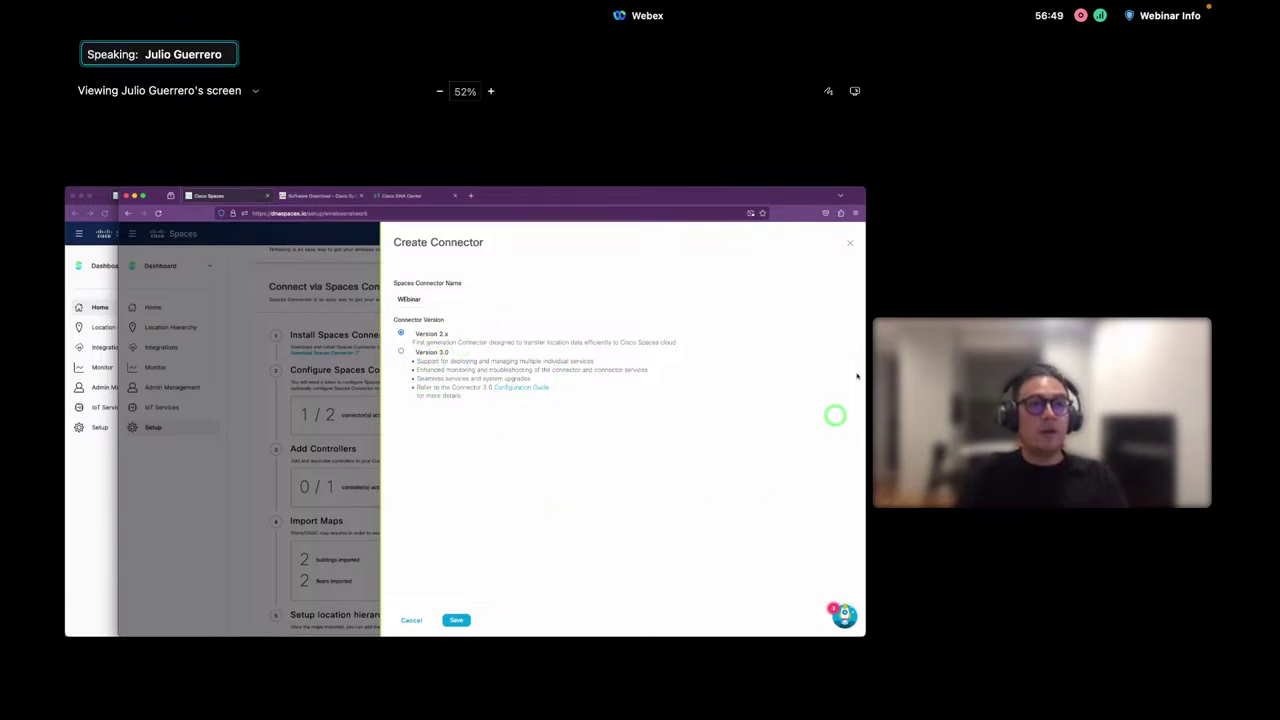
{"action": "left_click", "coordinate": [850, 244]}
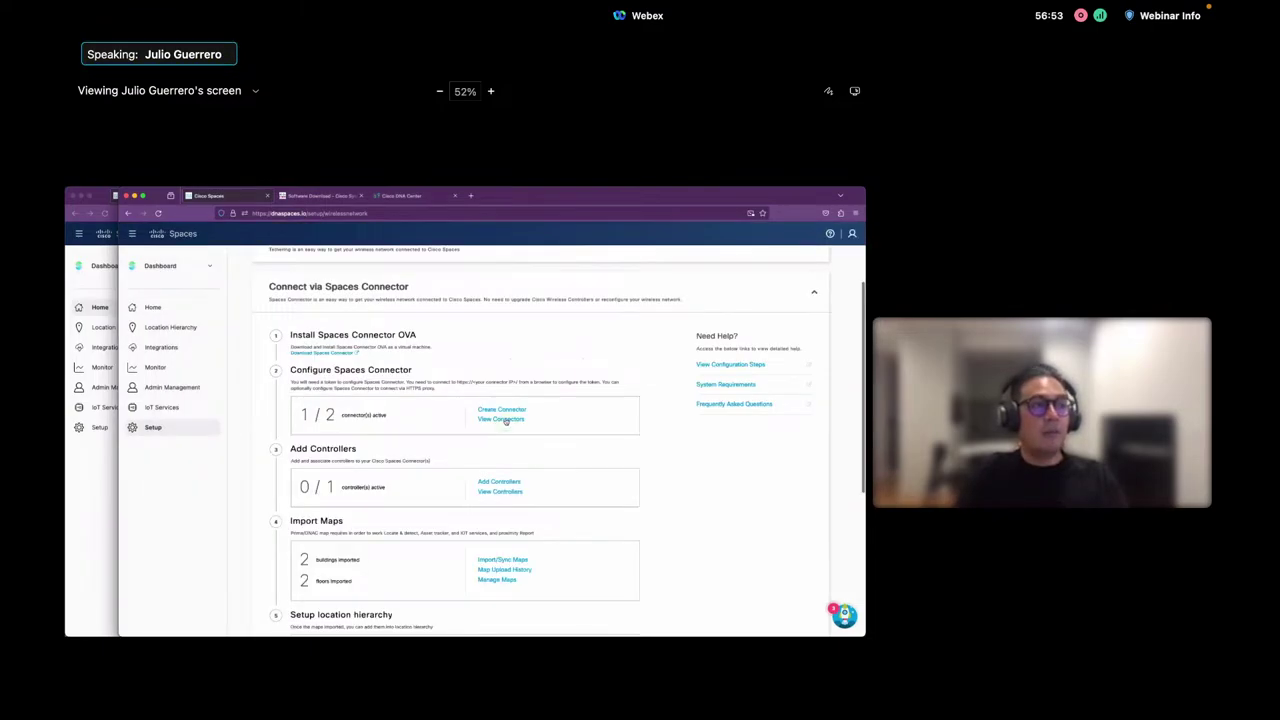
View the dCloud 2.3.5 connector's configuration page from the connectors list and return to the wireless network setup
{"action": "left_click", "coordinate": [503, 419]}
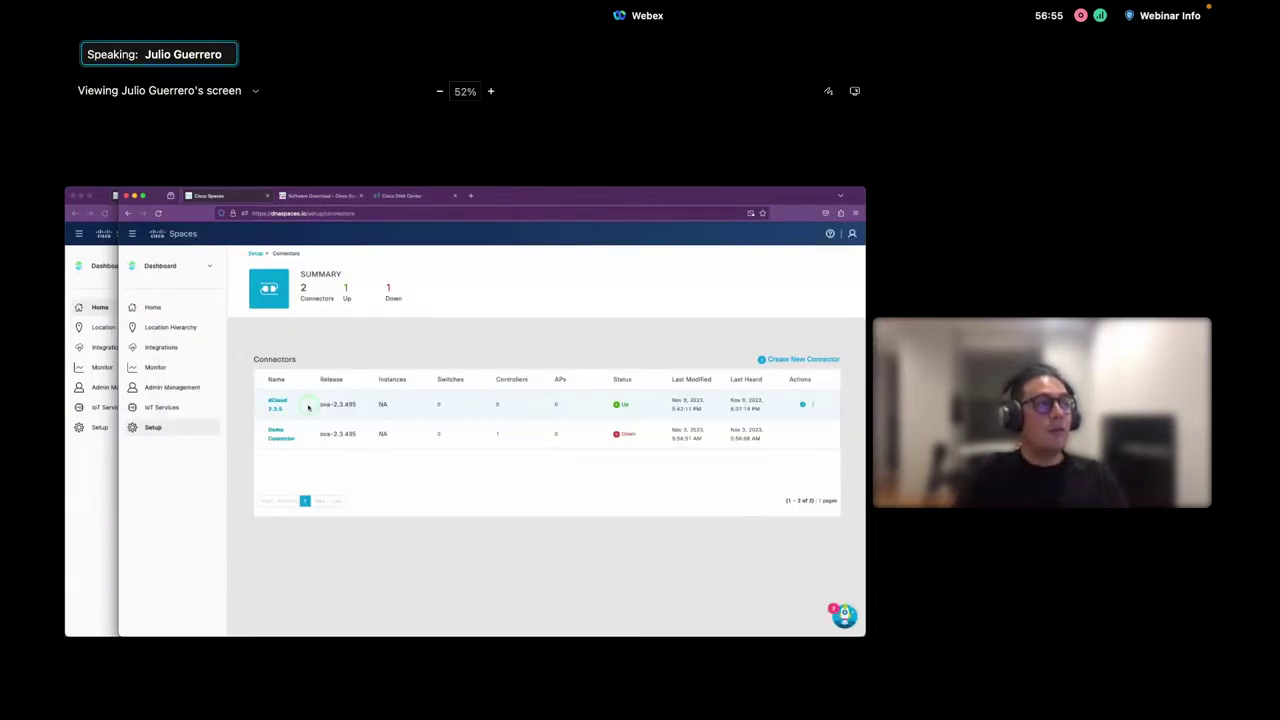
{"action": "left_click", "coordinate": [281, 403]}
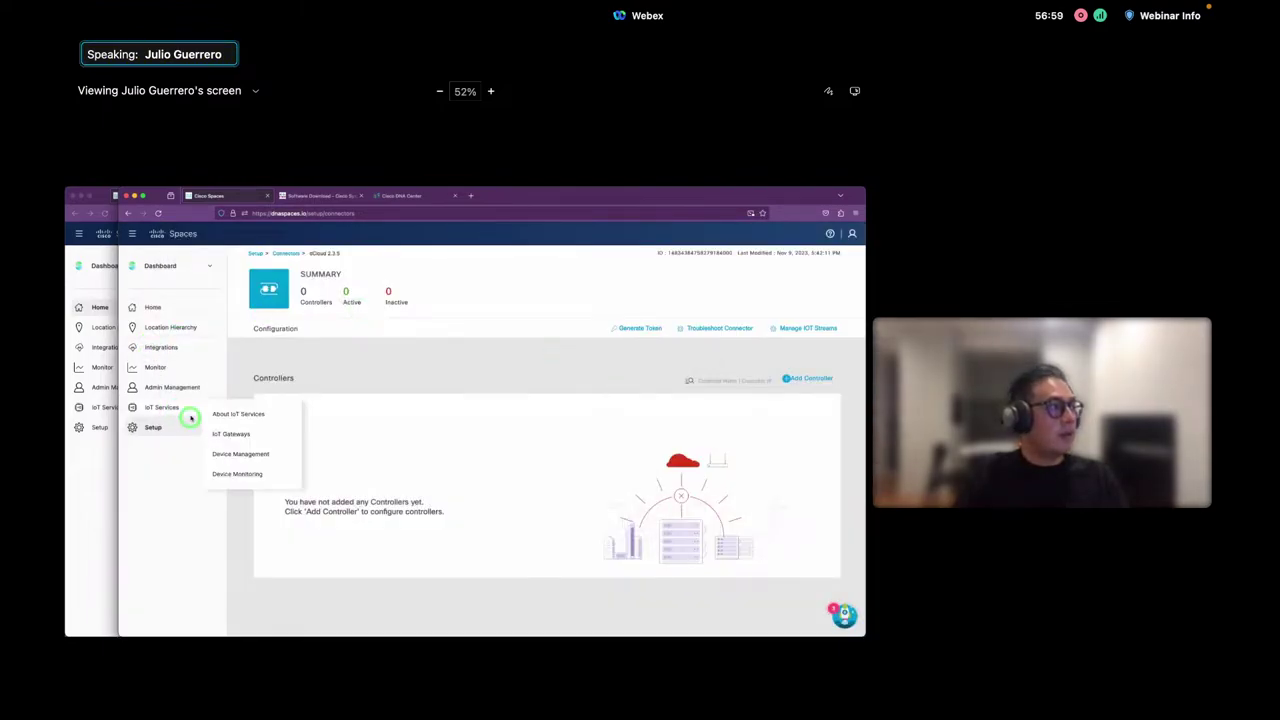
{"action": "left_click", "coordinate": [241, 435]}
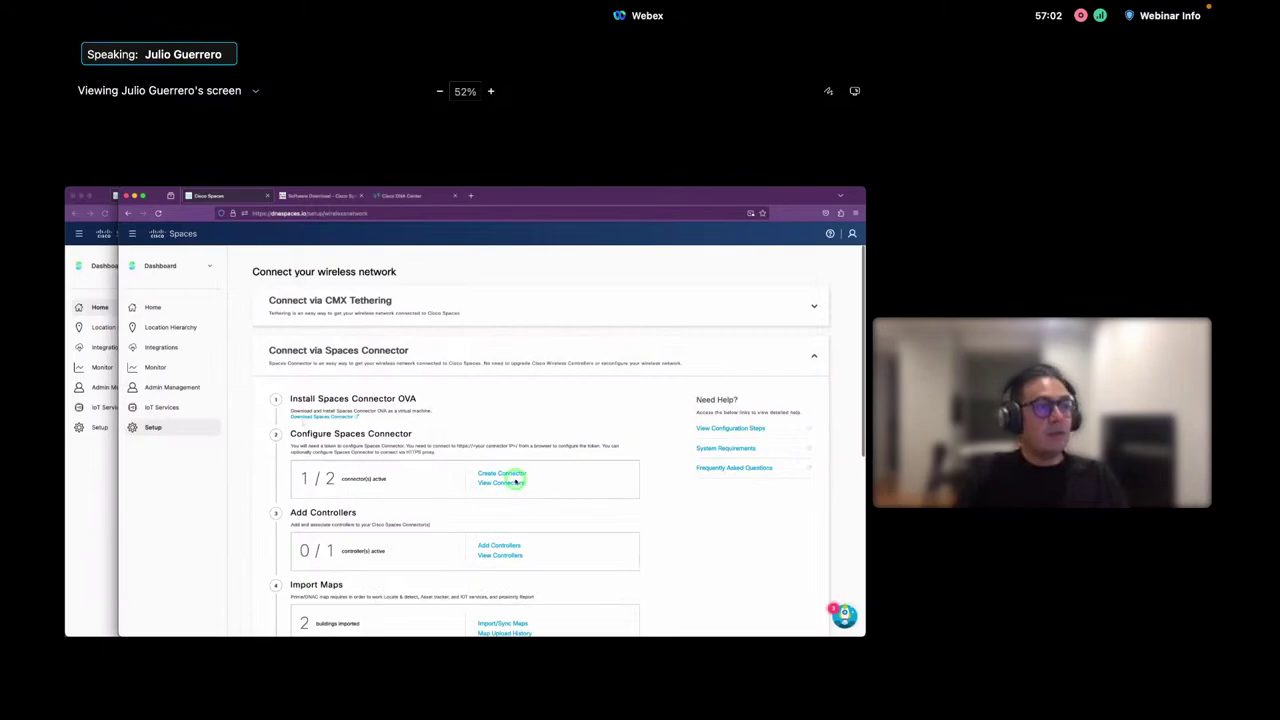
Examine the channel status, addresses and message rates in the dCloud 2.3.5 connector's details and close them
{"action": "left_click", "coordinate": [515, 482]}
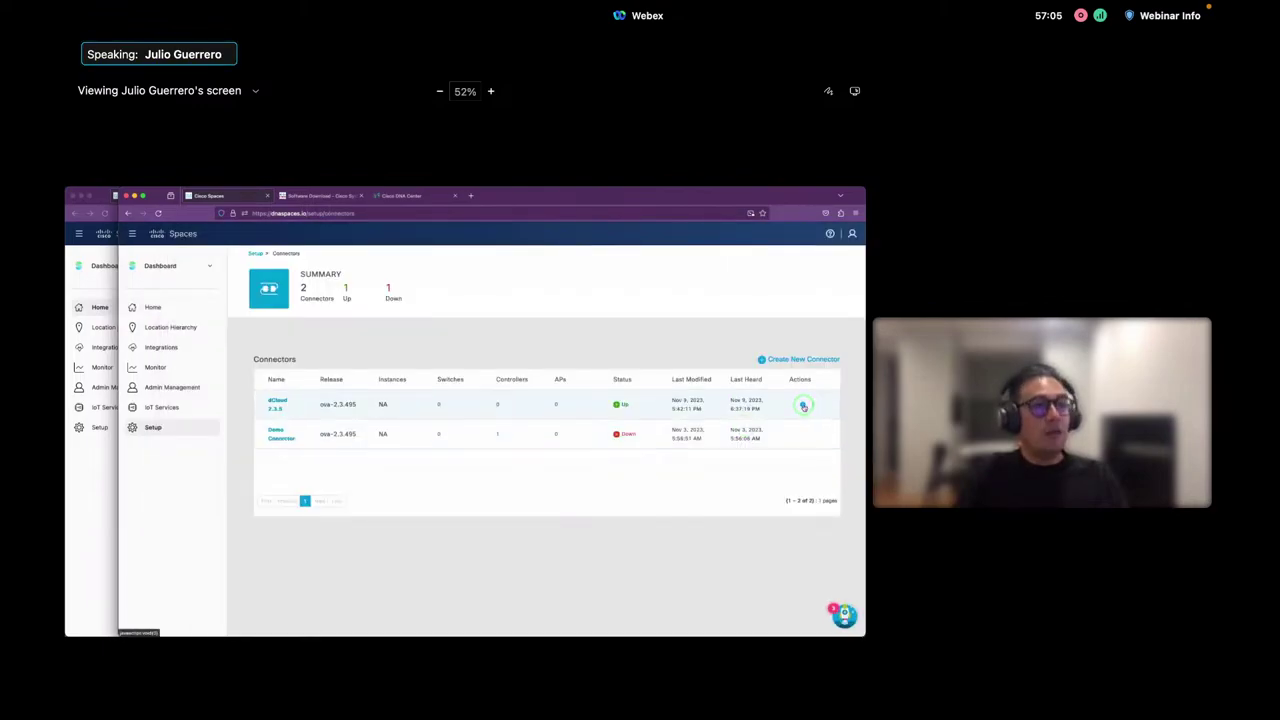
{"action": "left_click", "coordinate": [803, 405]}
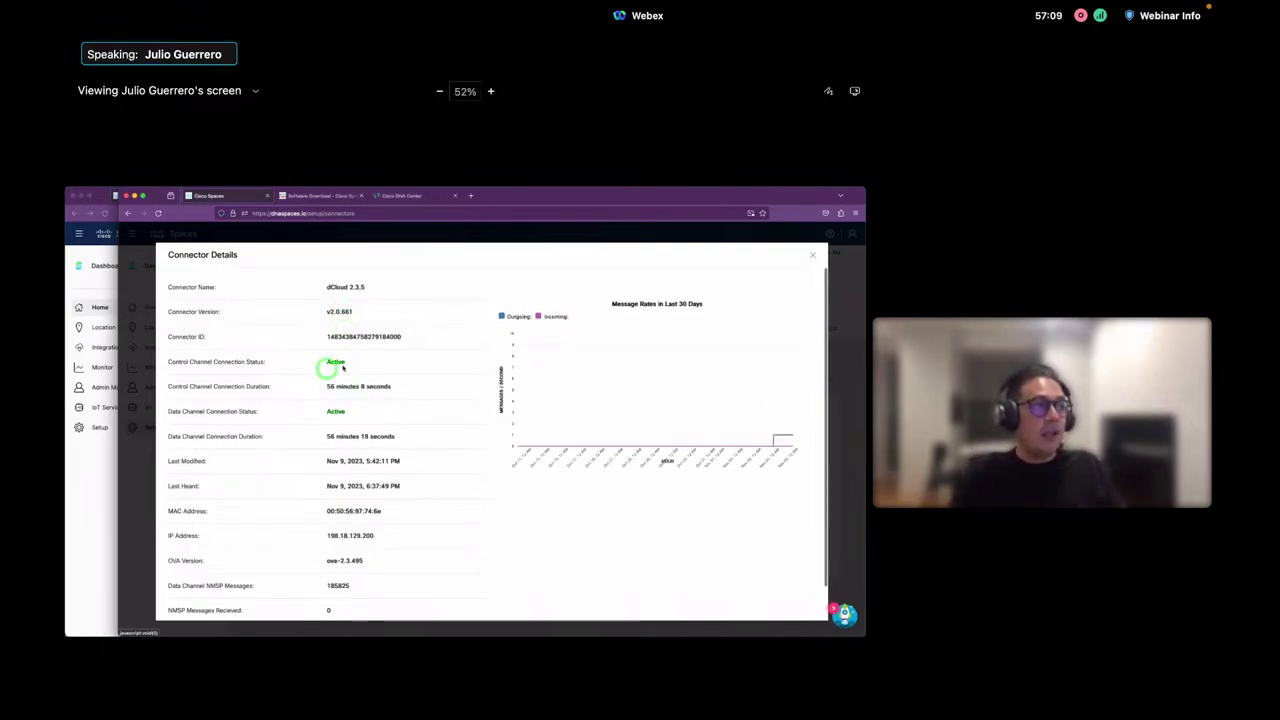
{"action": "scroll", "coordinate": [330, 440], "scroll_direction": "down", "scroll_amount": 2}
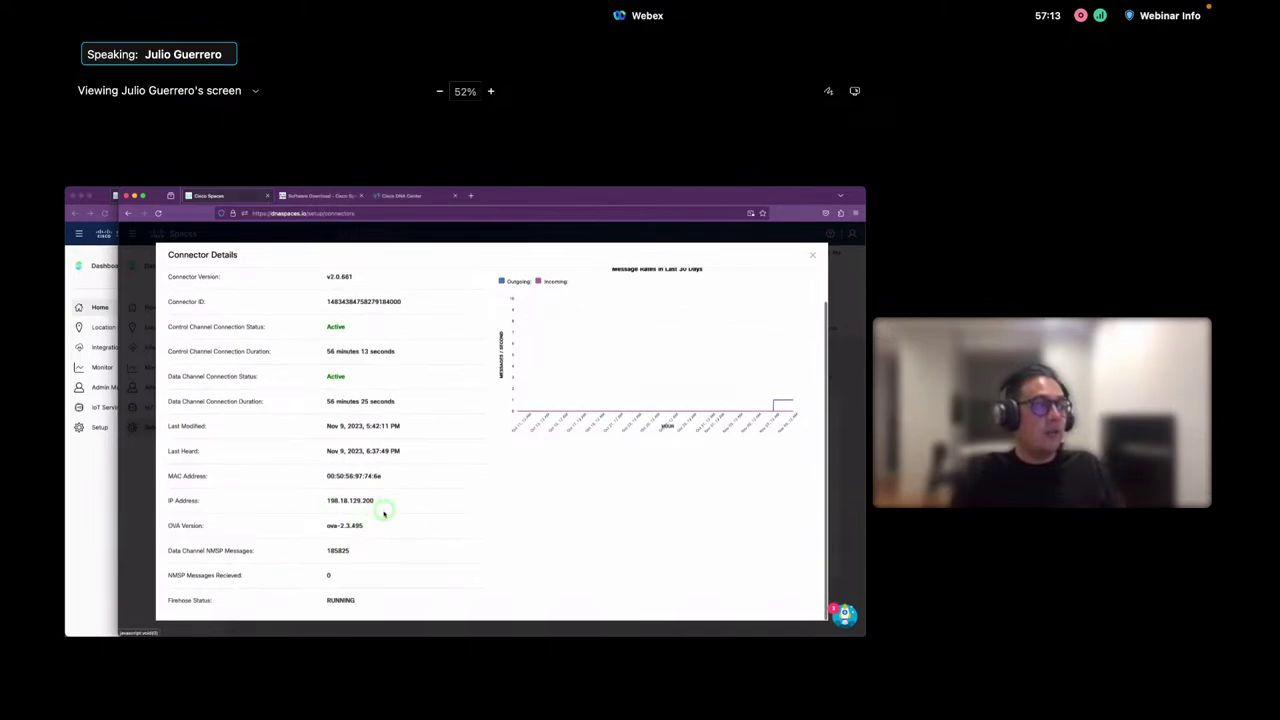
{"action": "scroll", "coordinate": [330, 517], "scroll_direction": "up", "scroll_amount": 1}
{"action": "scroll", "coordinate": [300, 450], "scroll_direction": "up", "scroll_amount": 2}
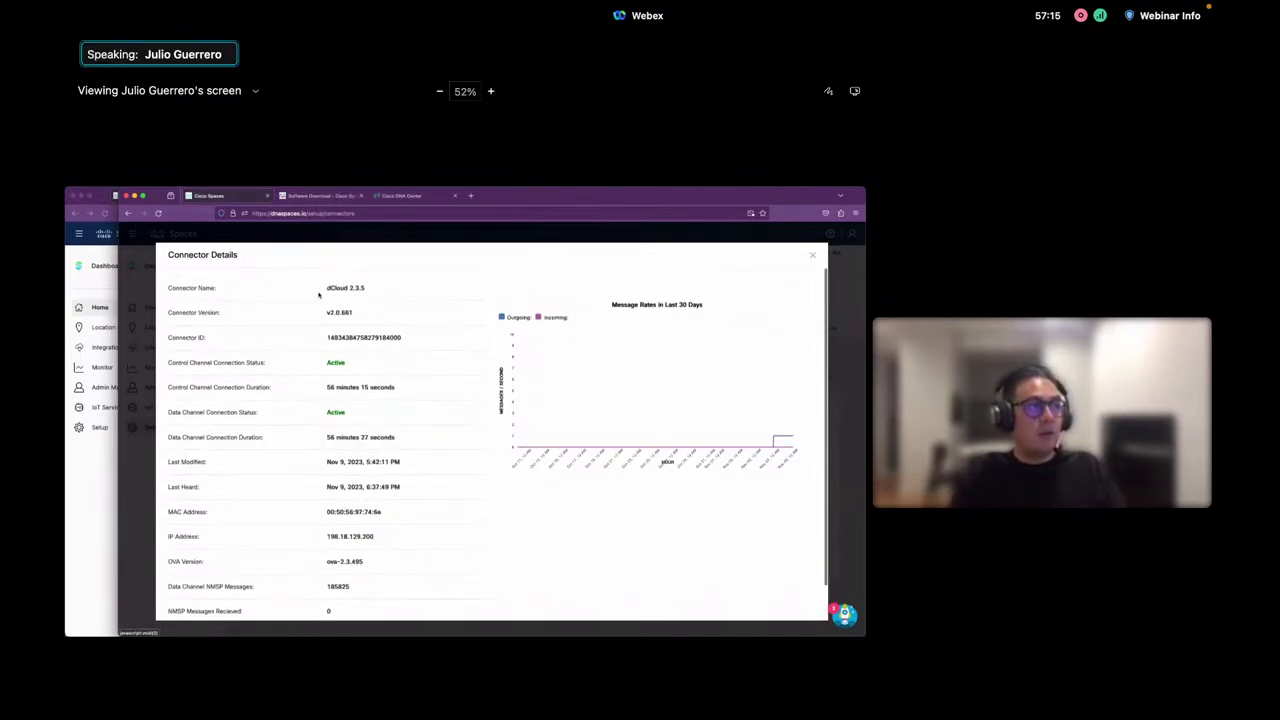
{"action": "left_click", "coordinate": [812, 255]}
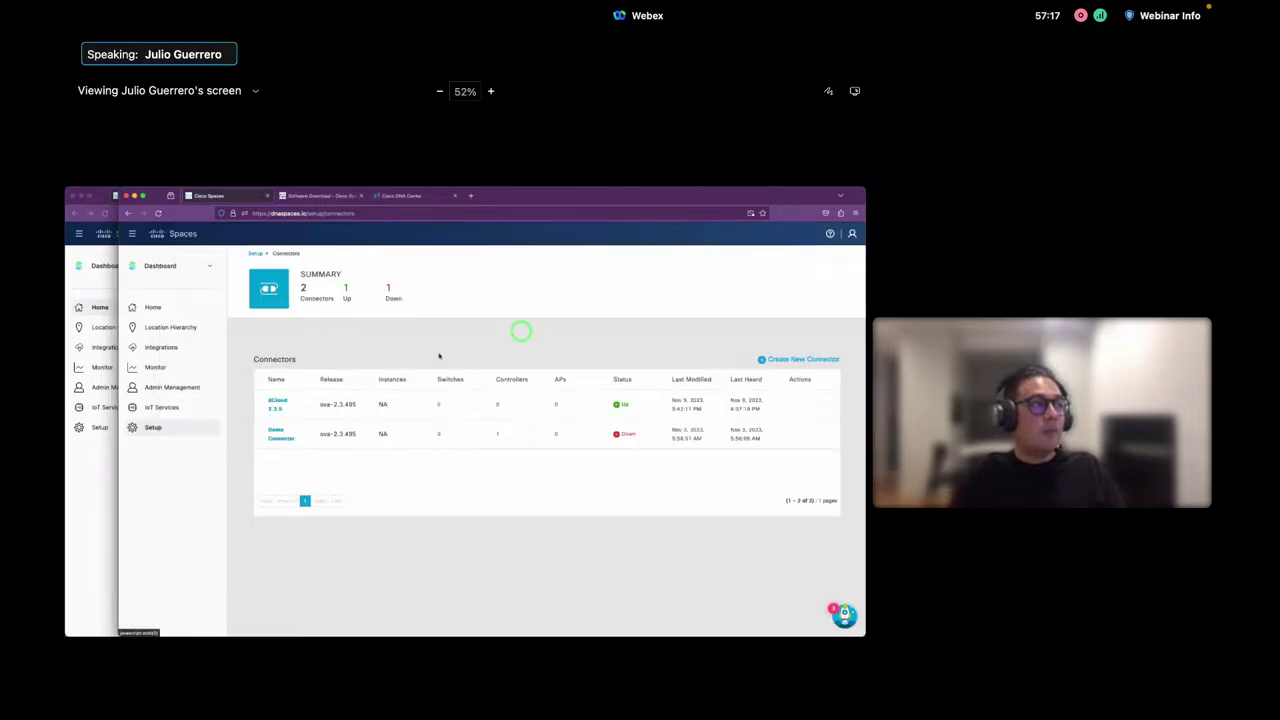
Return to the wireless network setup and review the Spaces Connector steps for adding controllers and importing maps
{"action": "mouse_move", "coordinate": [190, 432]}
{"action": "left_click", "coordinate": [240, 436]}
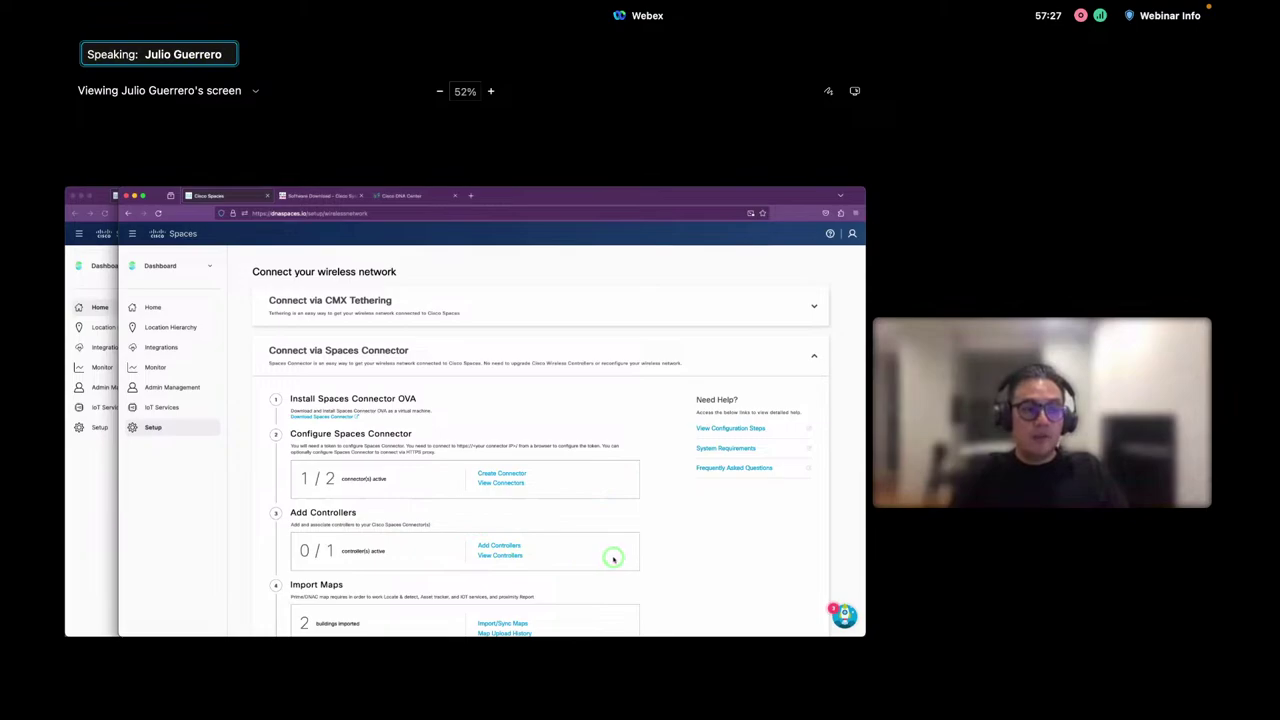
{"action": "scroll", "coordinate": [611, 558], "scroll_direction": "down", "scroll_amount": 1}
Open the location hierarchy, expand United_States, North_Carolina and RTP, and display the location information of Building1
{"action": "left_click", "coordinate": [180, 328]}
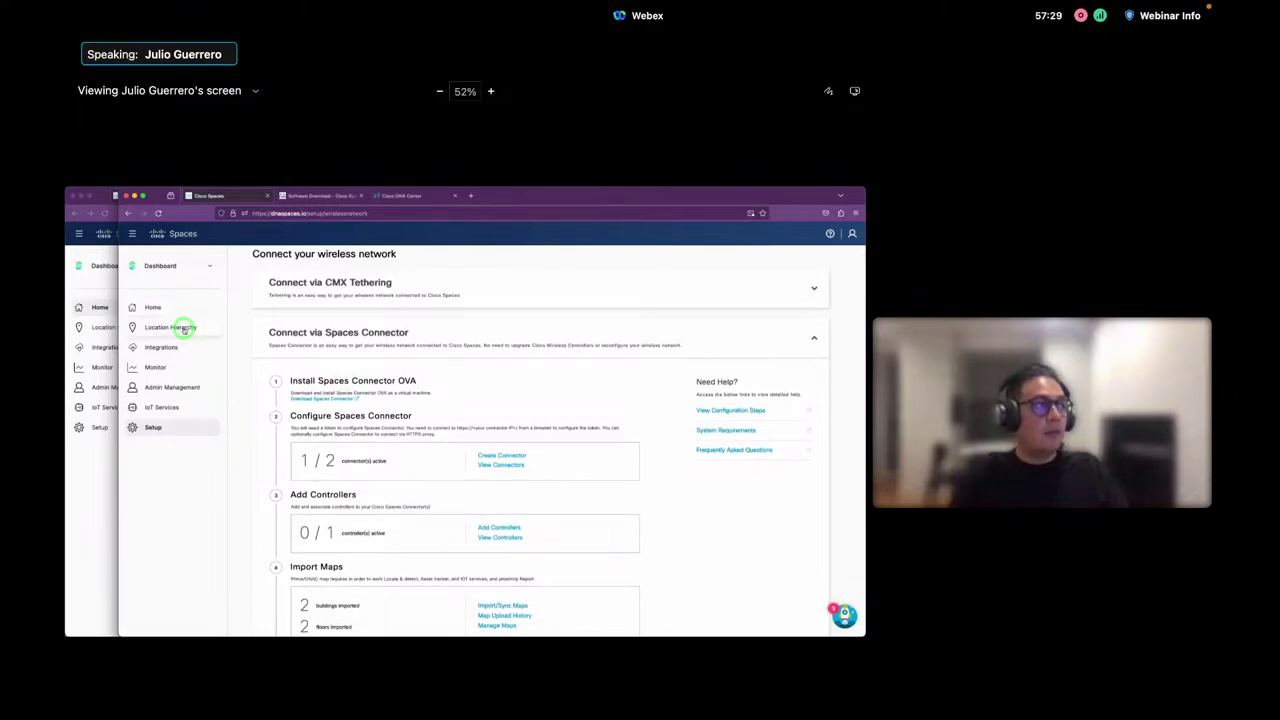
{"action": "left_click", "coordinate": [302, 331]}
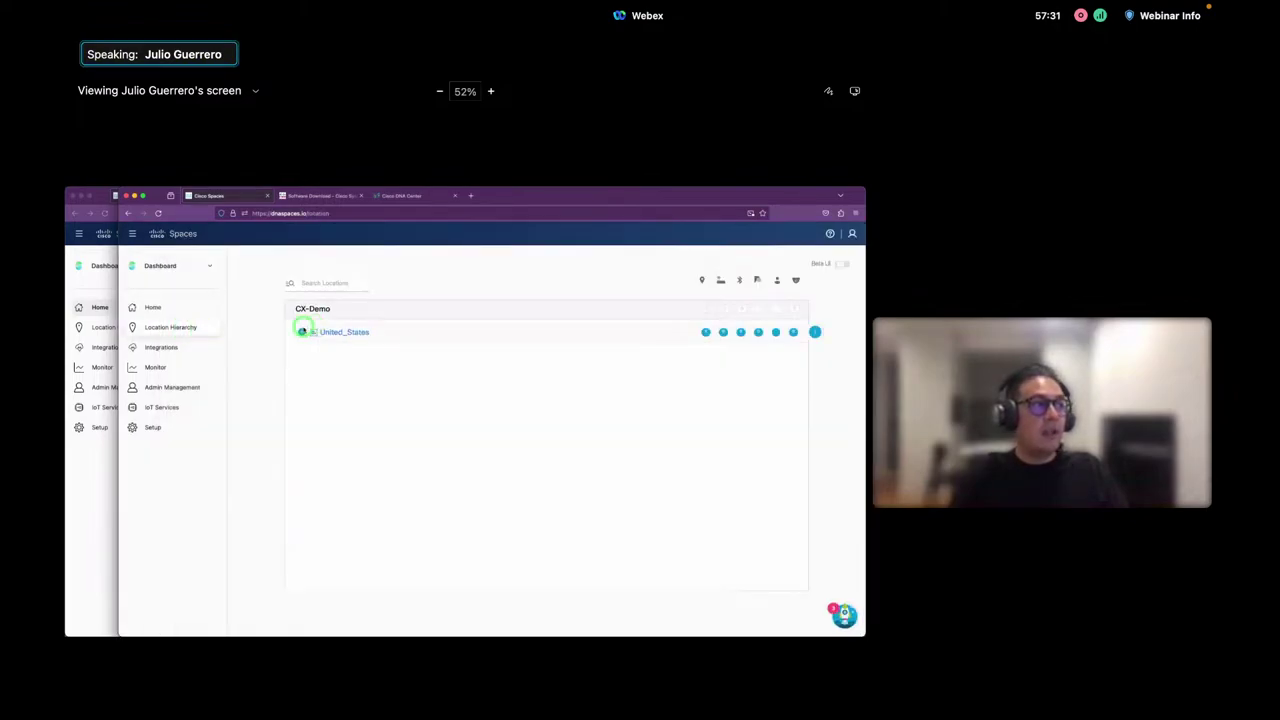
{"action": "left_click", "coordinate": [318, 355]}
{"action": "left_click", "coordinate": [338, 377]}
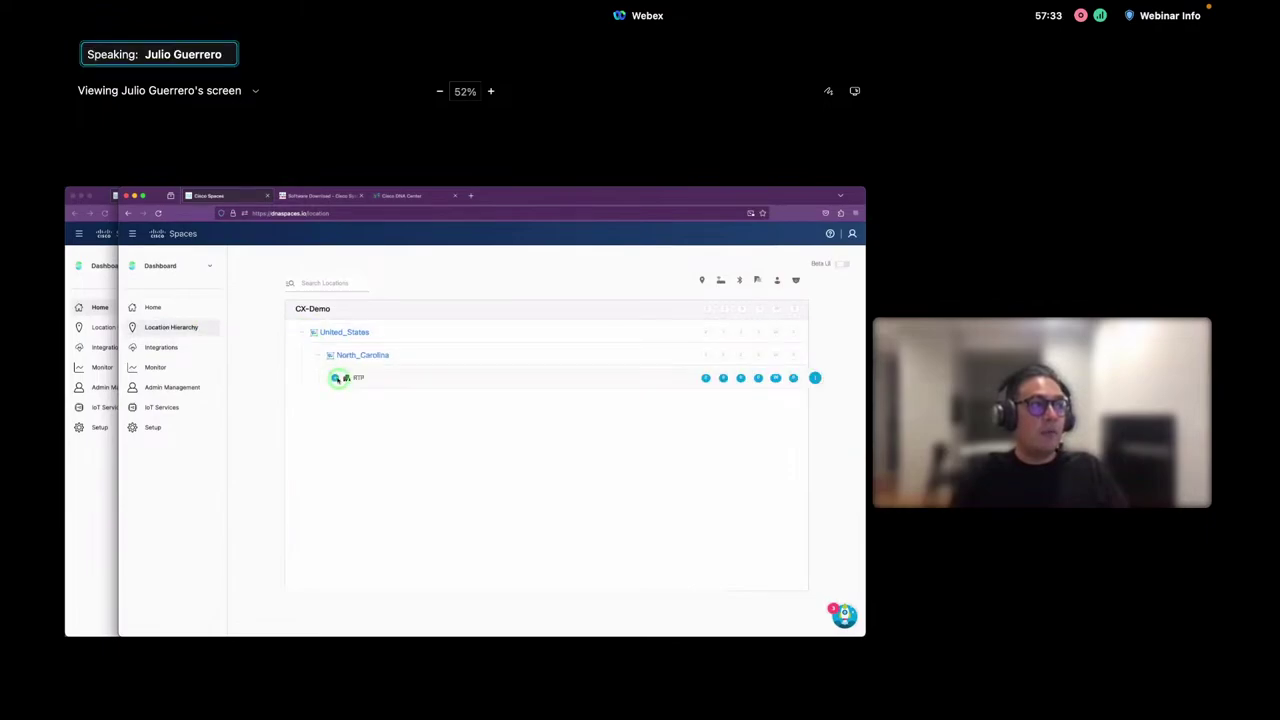
{"action": "left_click", "coordinate": [384, 401]}
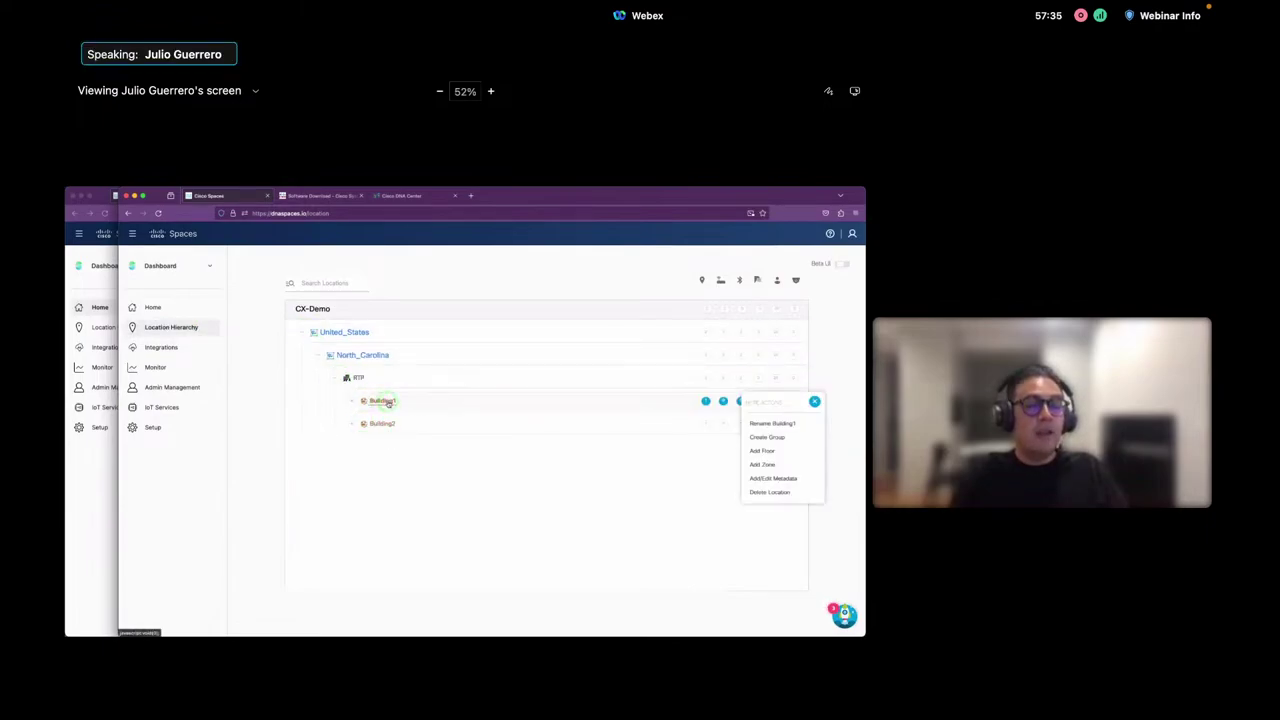
{"action": "left_click", "coordinate": [388, 401]}
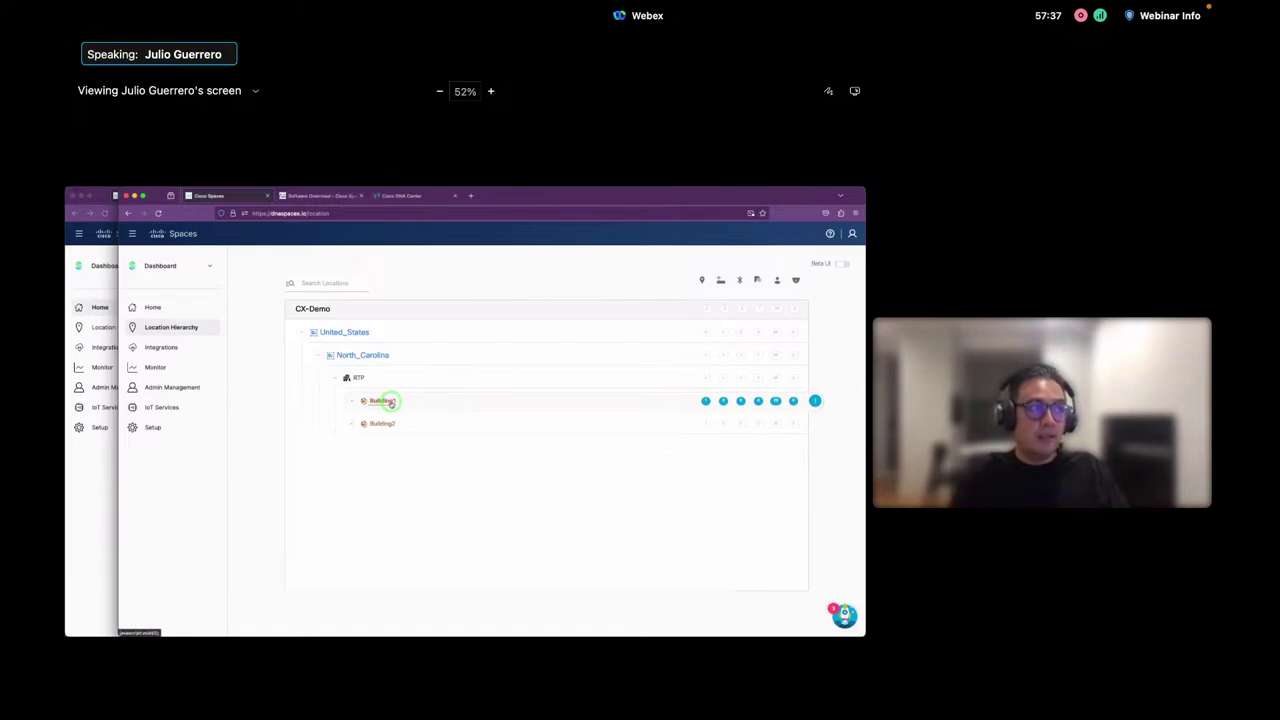
{"action": "left_click", "coordinate": [388, 401]}
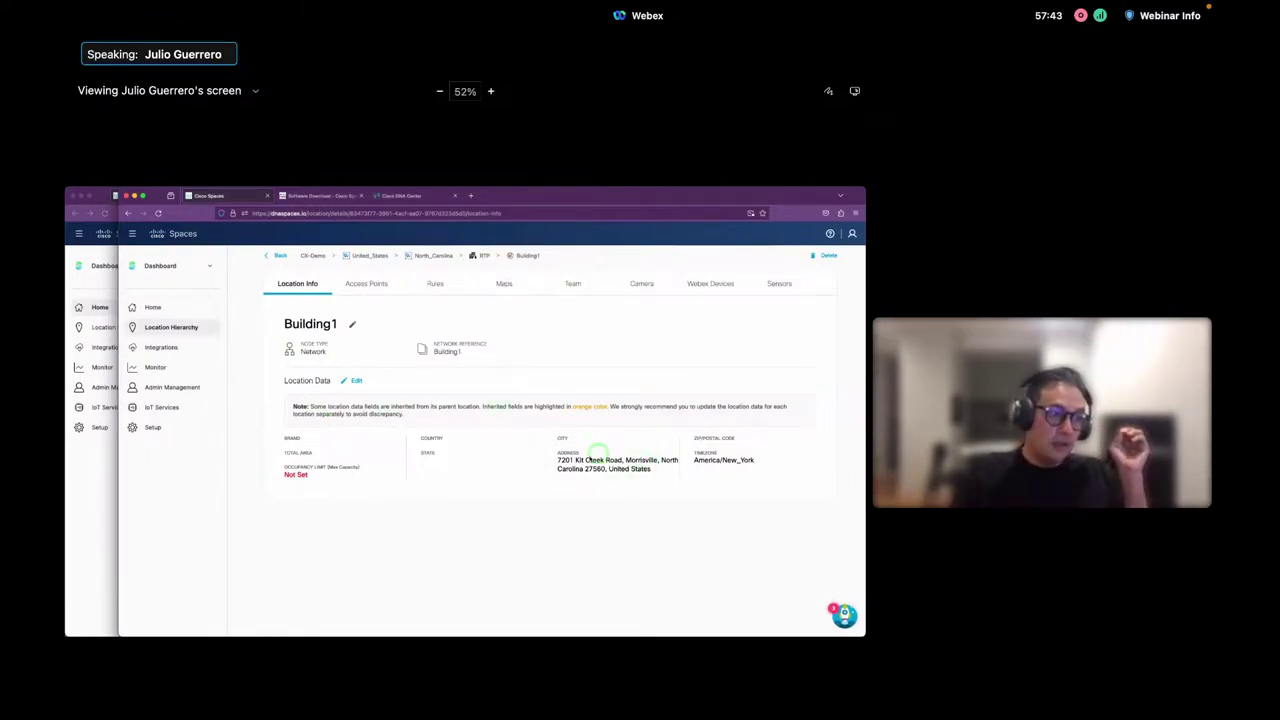
View the editable location data of Building1, including address, total area and occupancy limit, and dismiss it without changes
{"action": "left_click", "coordinate": [357, 381]}
{"action": "scroll", "coordinate": [483, 528], "scroll_direction": "down", "scroll_amount": 3}
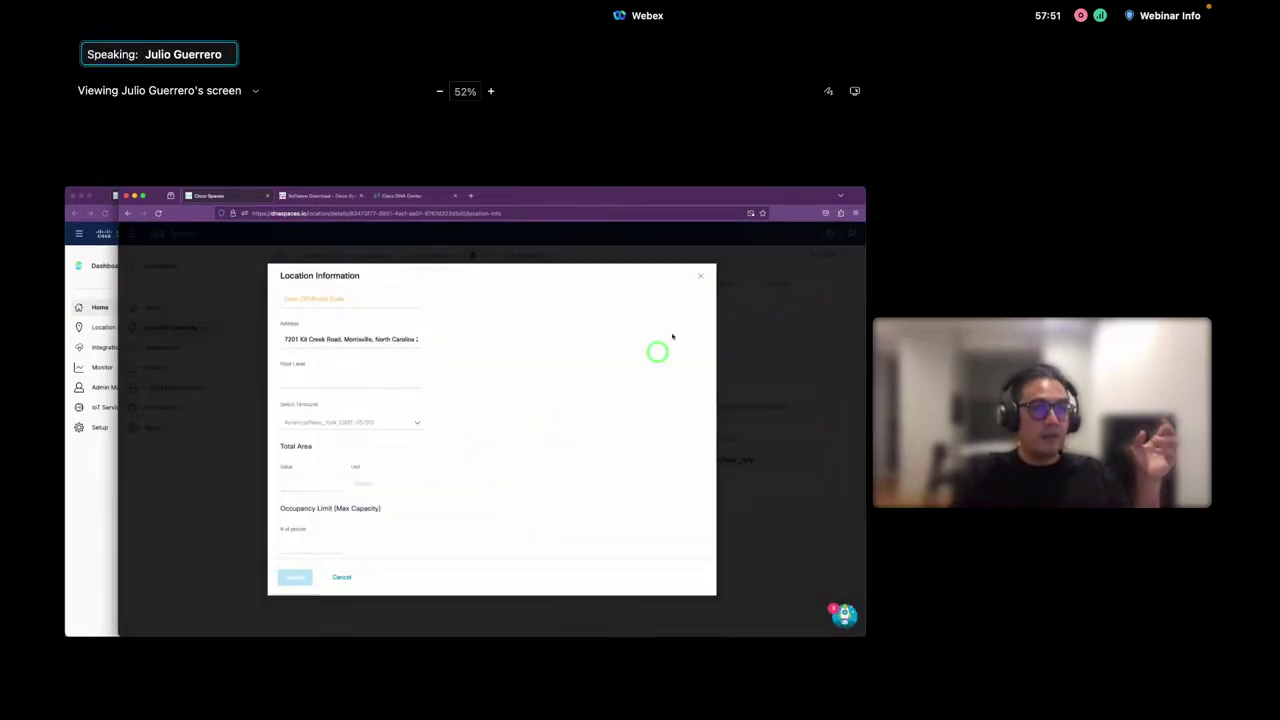
{"action": "left_click", "coordinate": [703, 279]}
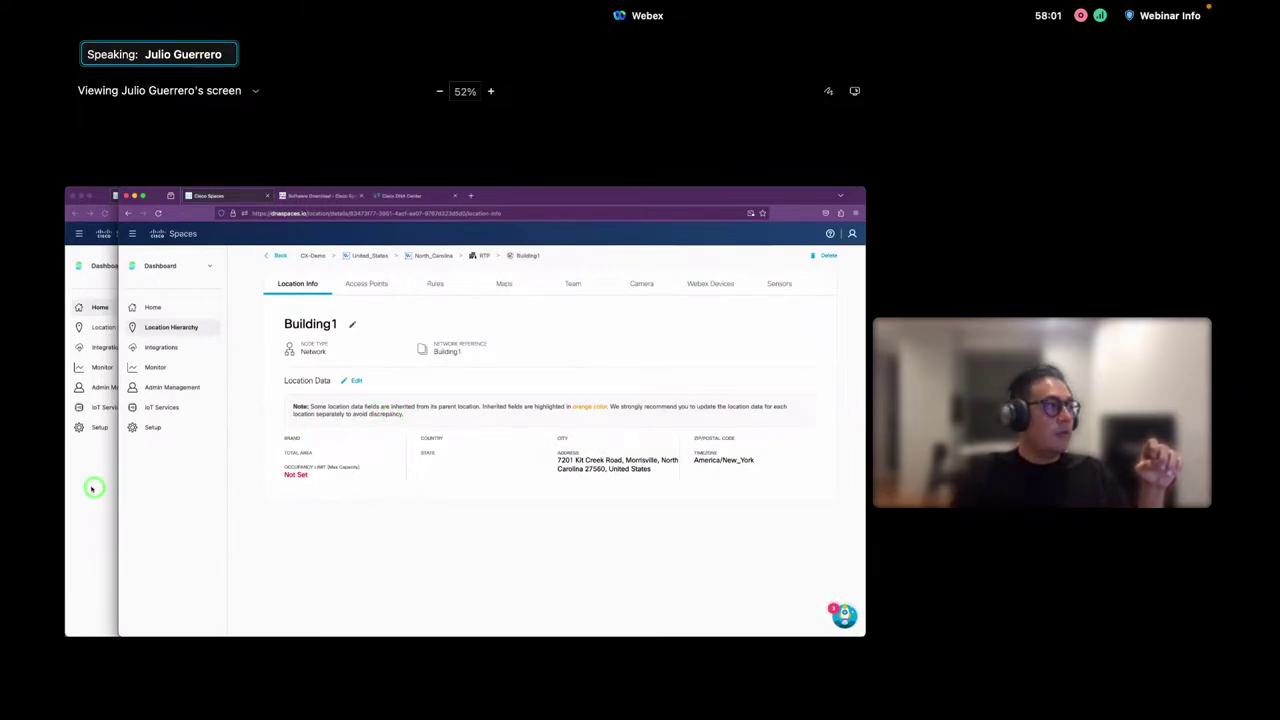
Open the Locations & Maps setup and review the rich map status of the buildings
{"action": "mouse_move", "coordinate": [166, 428]}
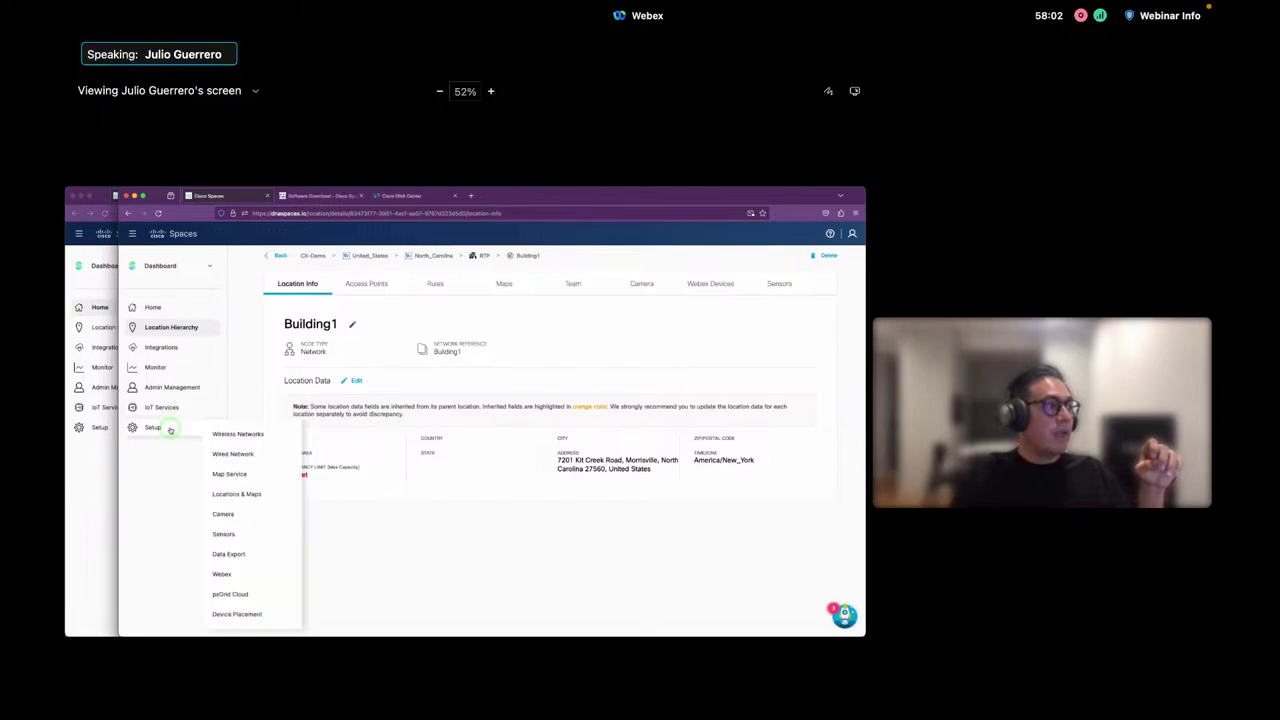
{"action": "left_click", "coordinate": [272, 494]}
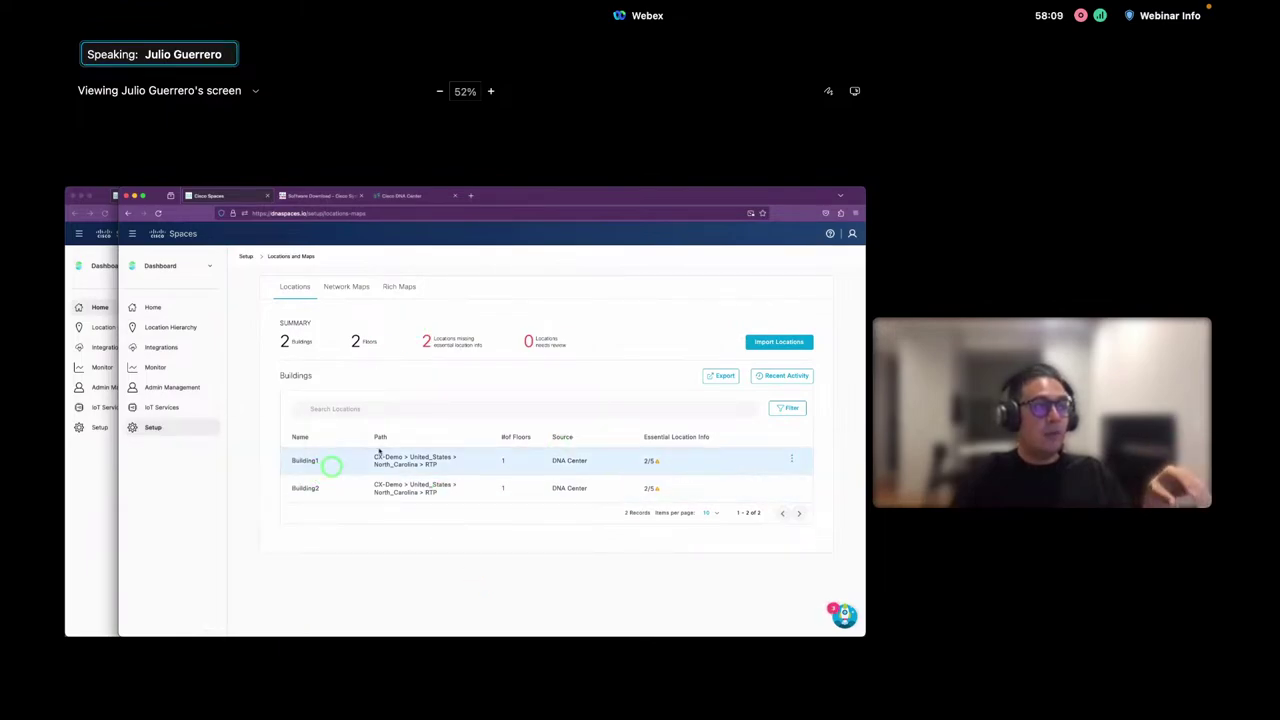
{"action": "left_click", "coordinate": [410, 289]}
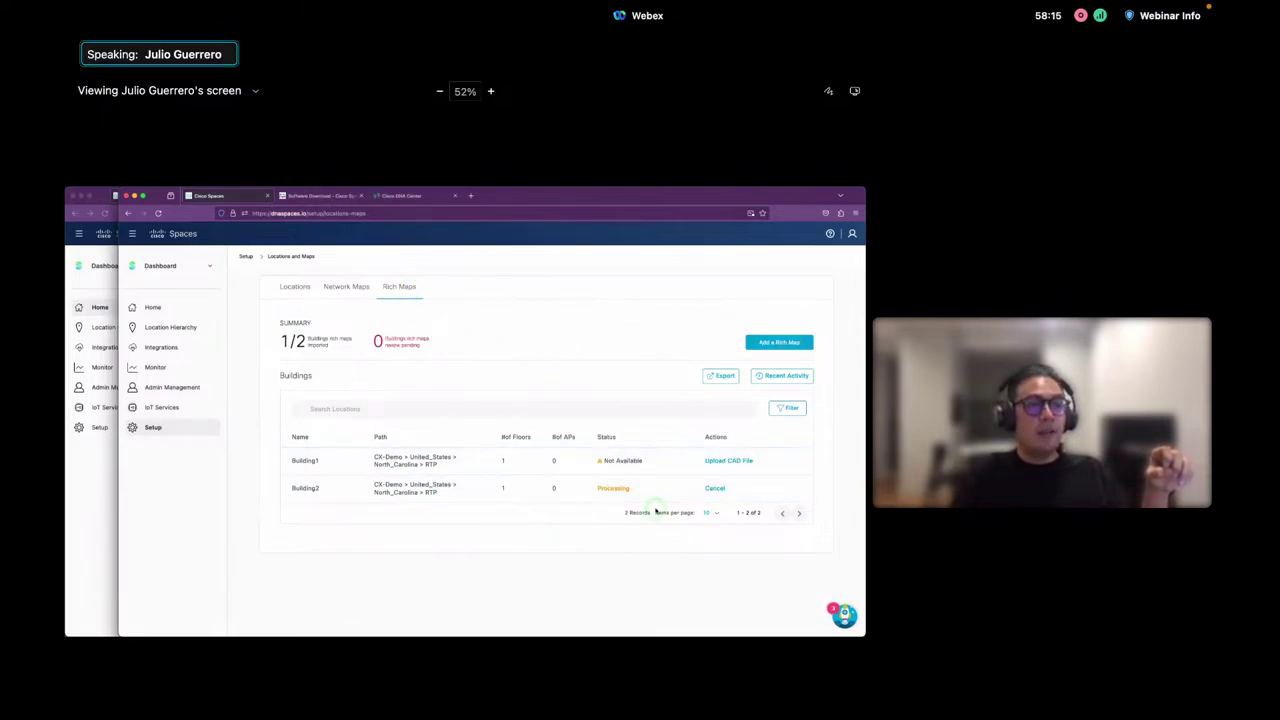
Walk through Building1's rich map upload, confirming its address and previewing the building001-0_floor1.dwg selection, and close it without uploading
{"action": "left_click", "coordinate": [738, 462]}
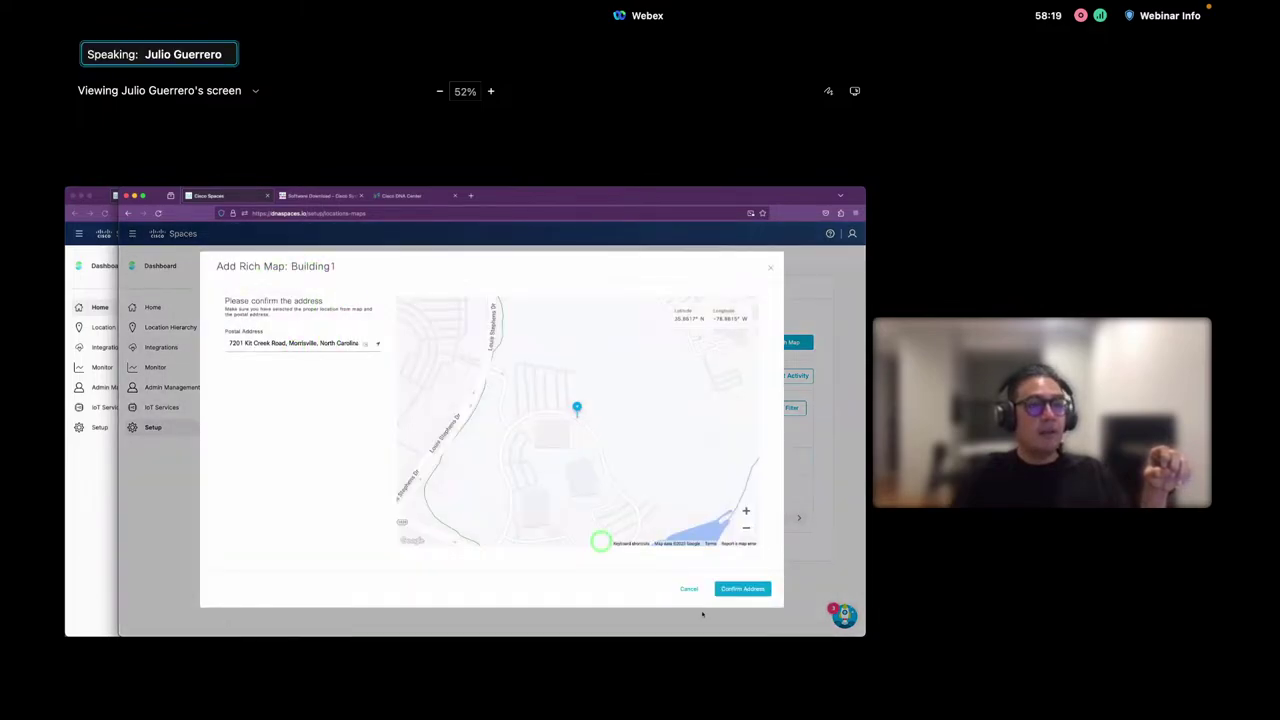
{"action": "left_click", "coordinate": [742, 588]}
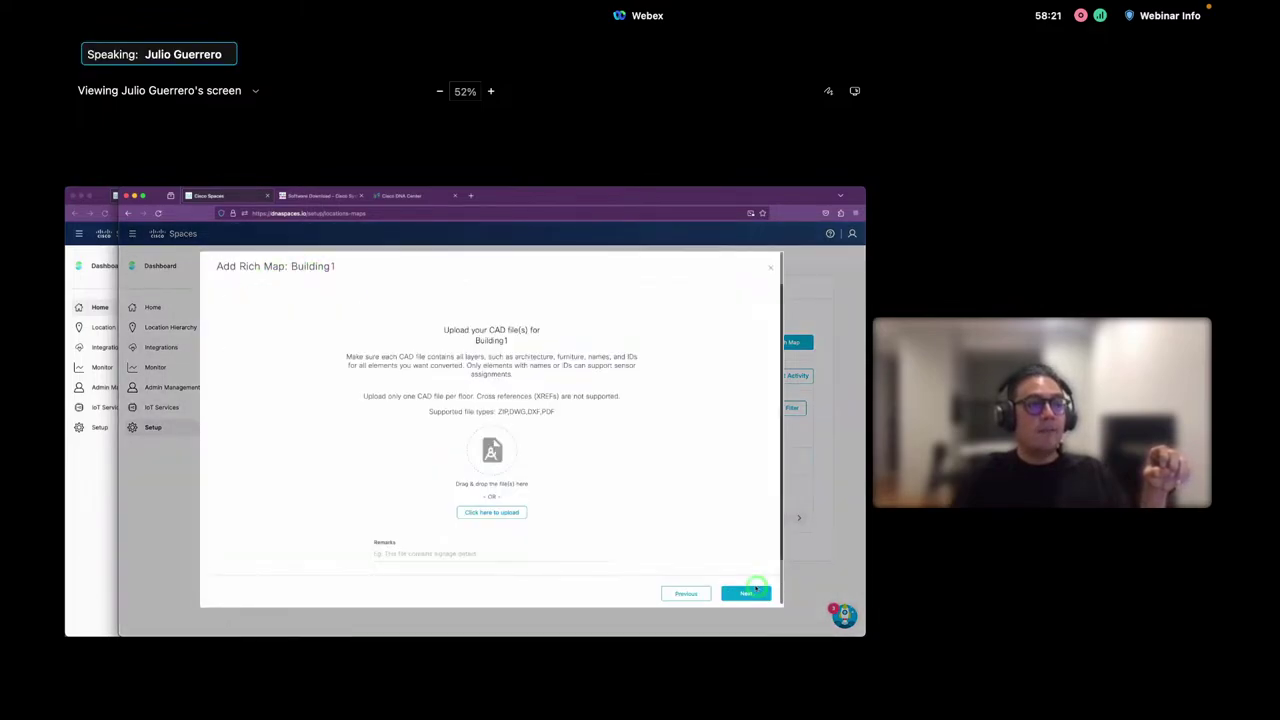
{"action": "left_click", "coordinate": [519, 517]}
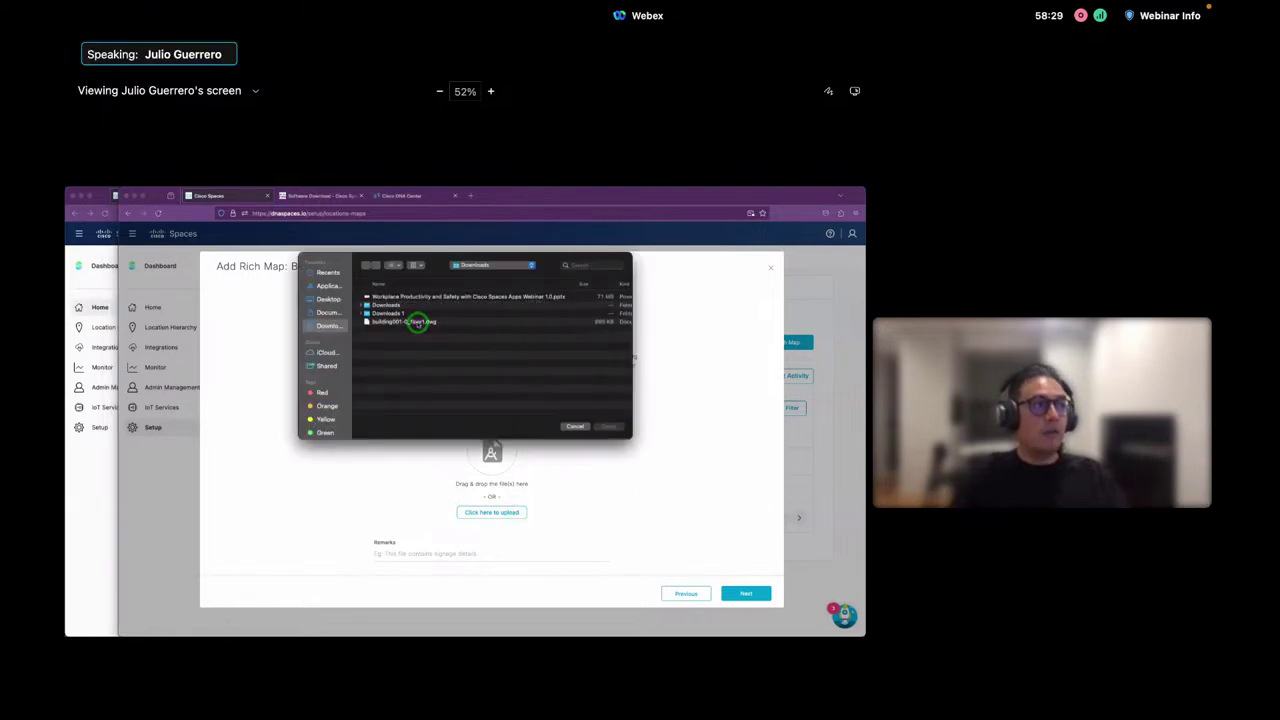
{"action": "left_click", "coordinate": [416, 321]}
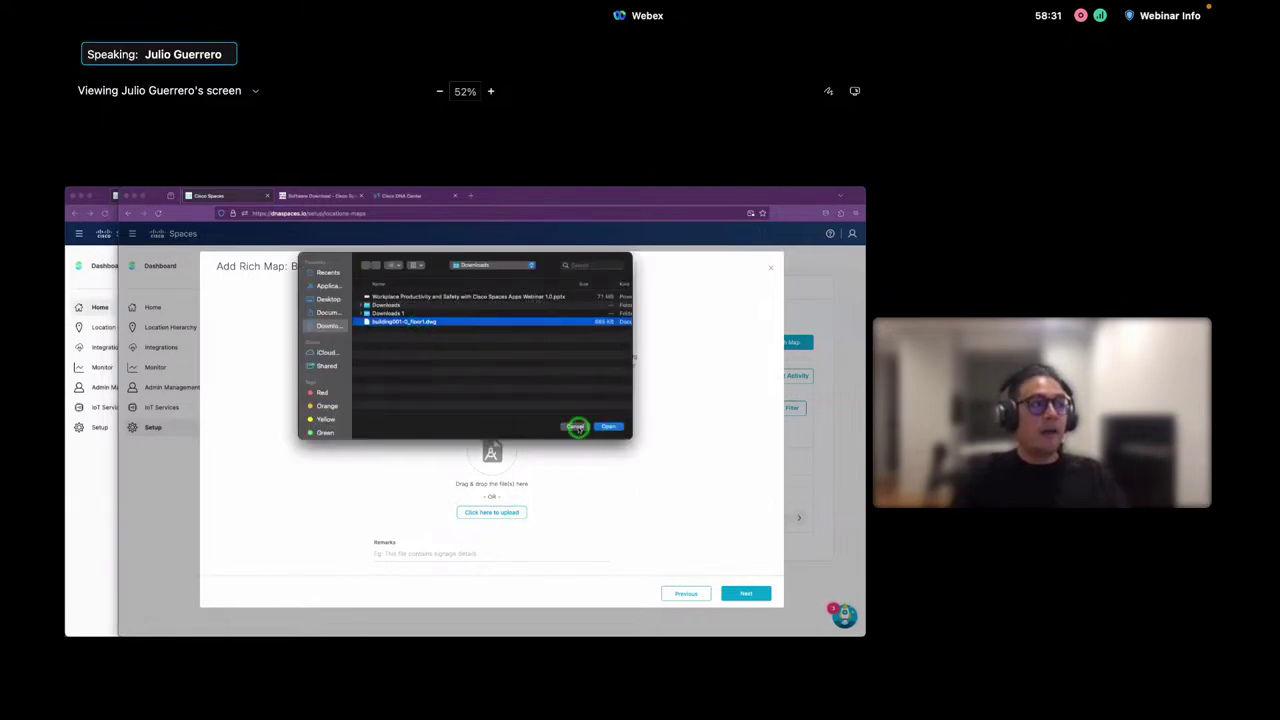
{"action": "left_click", "coordinate": [577, 428]}
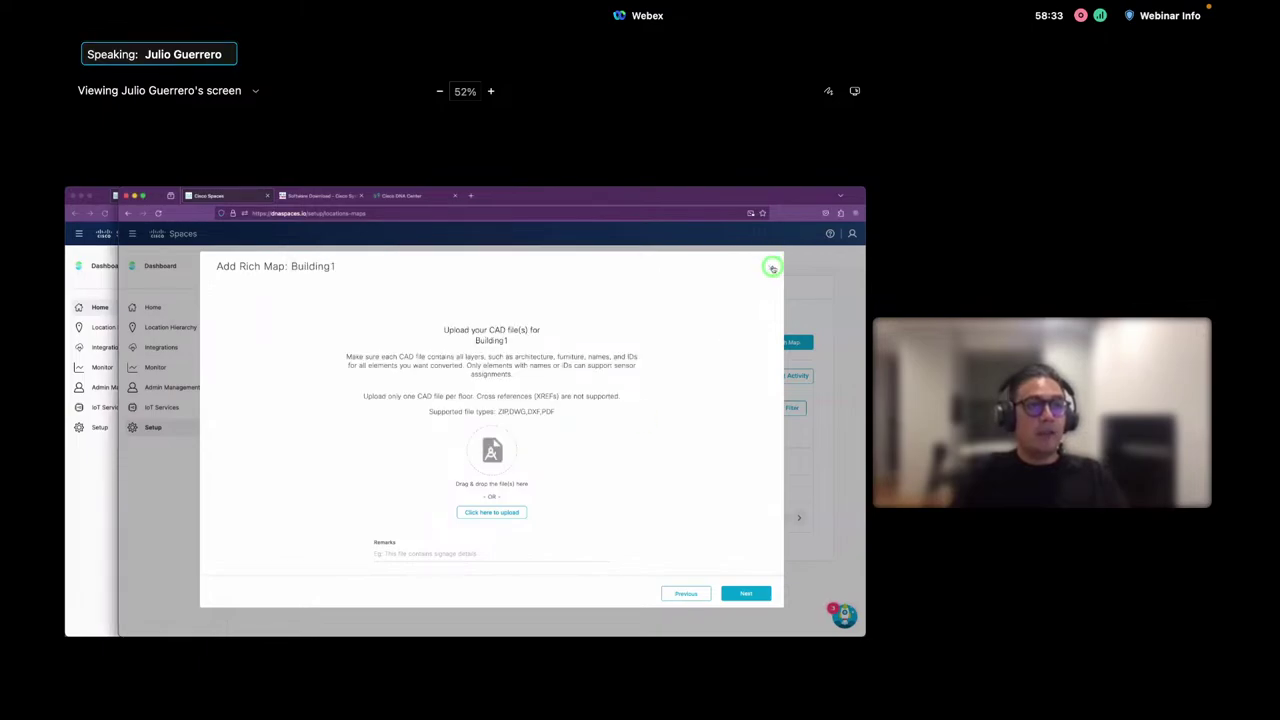
{"action": "left_click", "coordinate": [770, 267]}
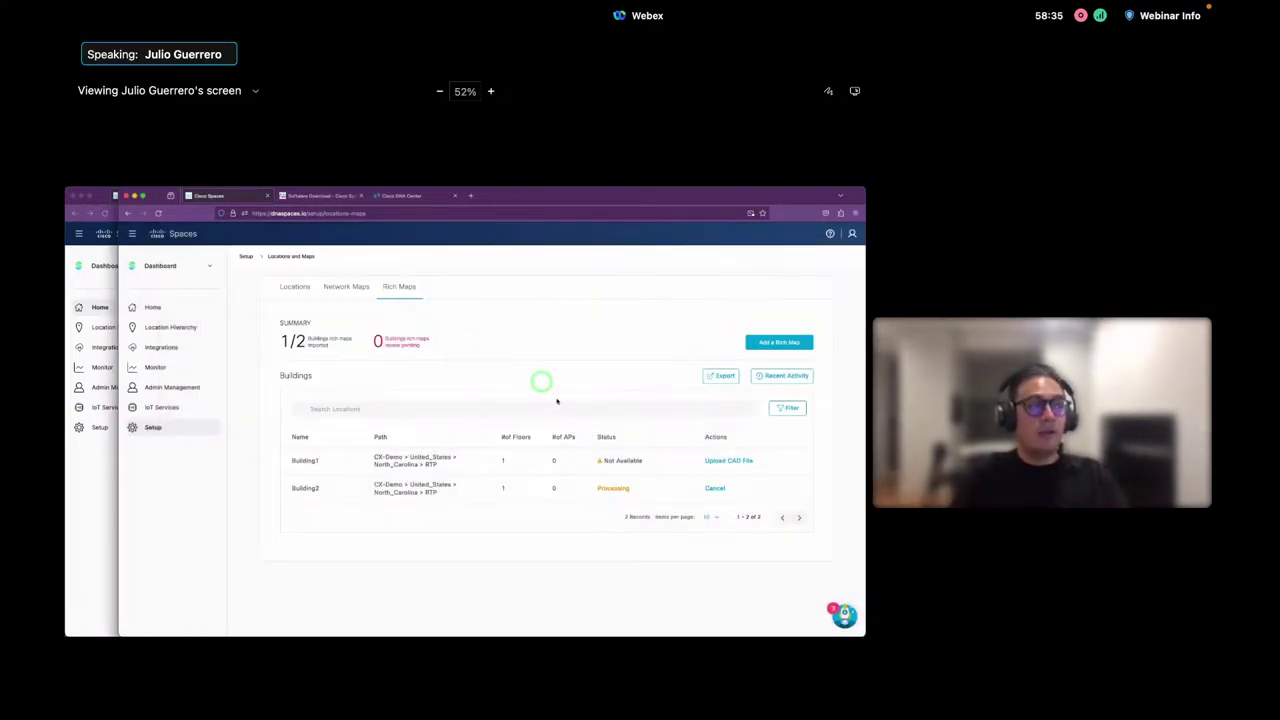
Open the Map Service and drill down through RTP and Building1 to view the Floor1 map
{"action": "left_click", "coordinate": [200, 428]}
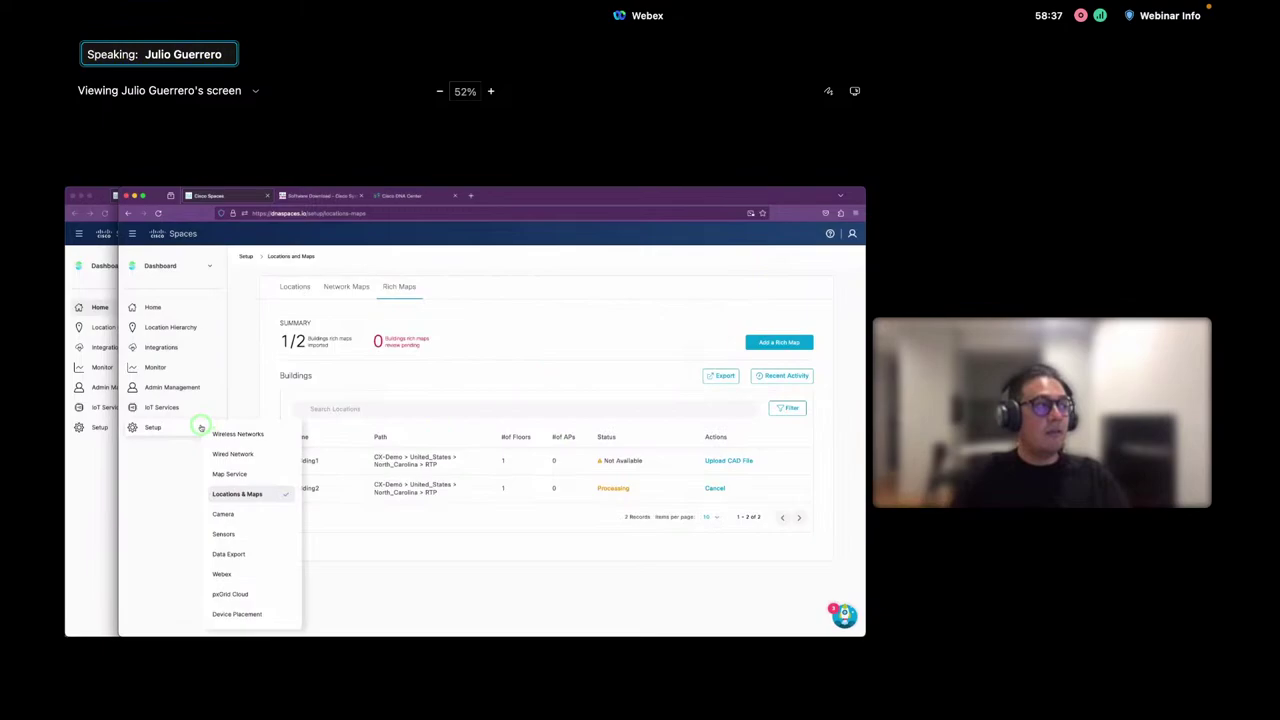
{"action": "left_click", "coordinate": [232, 474]}
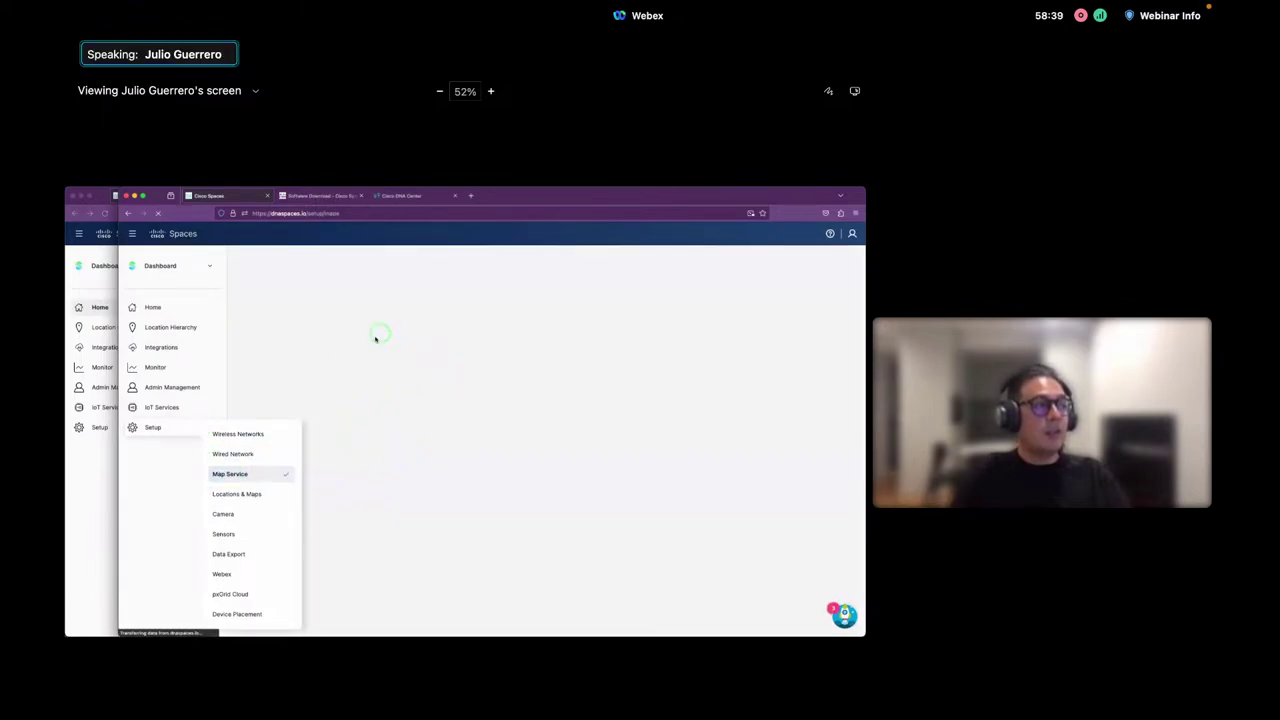
{"action": "left_click", "coordinate": [271, 339]}
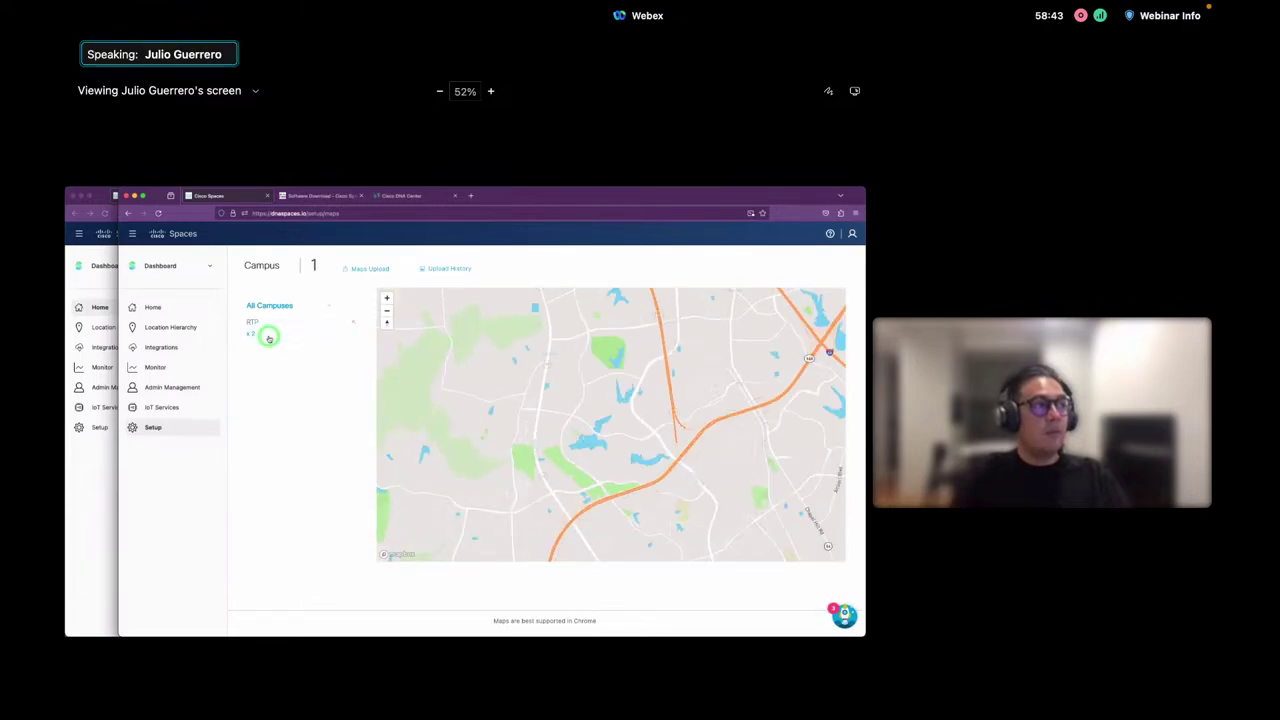
{"action": "left_click", "coordinate": [258, 334]}
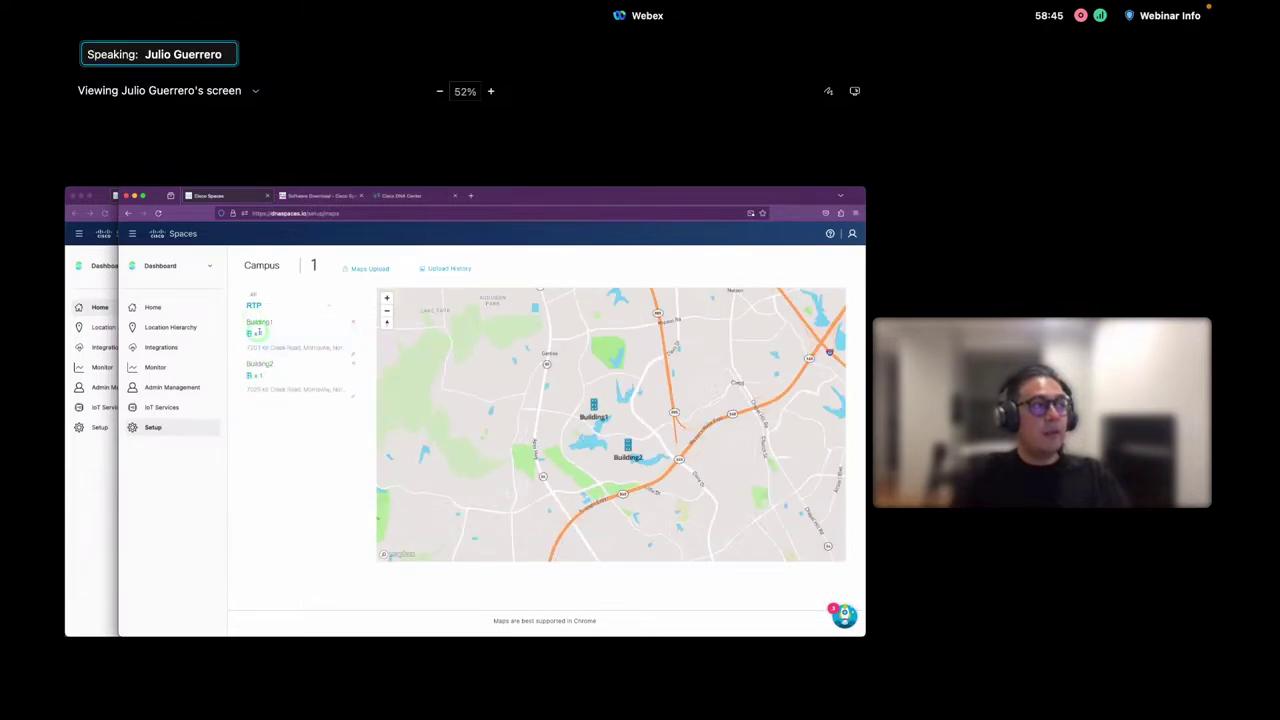
{"action": "left_click", "coordinate": [258, 369]}
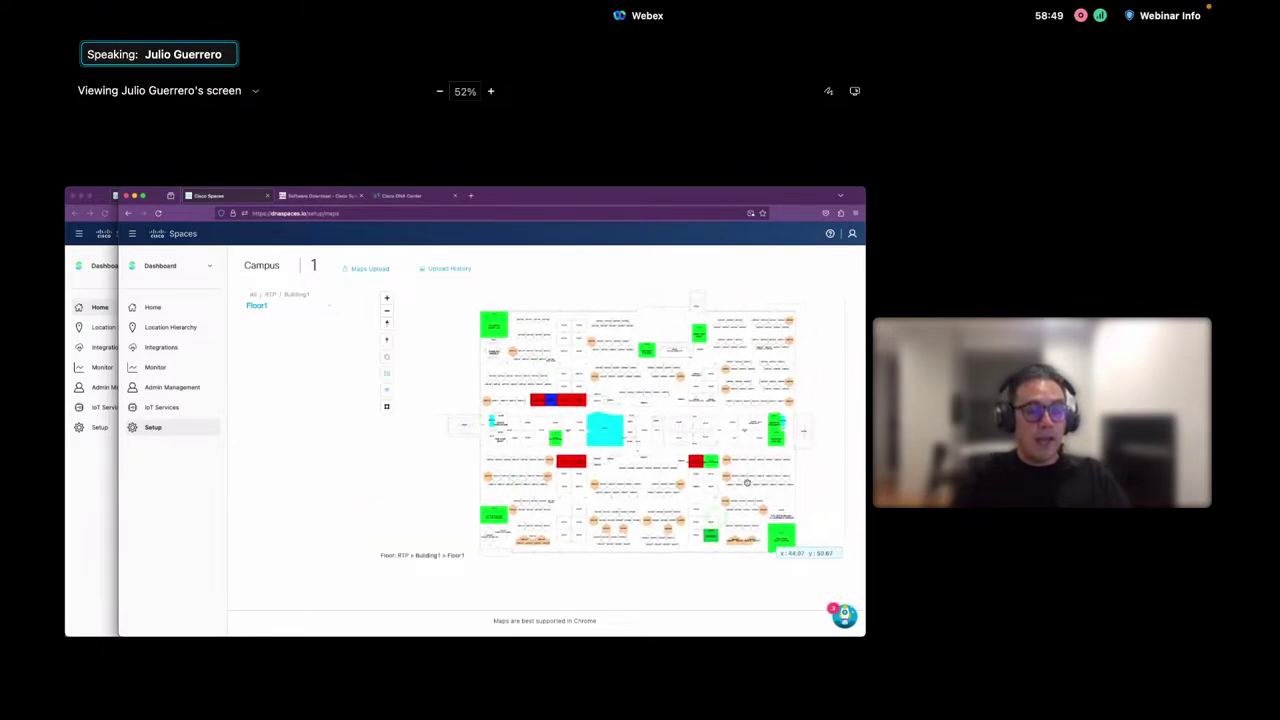
{"action": "left_click", "coordinate": [564, 346]}
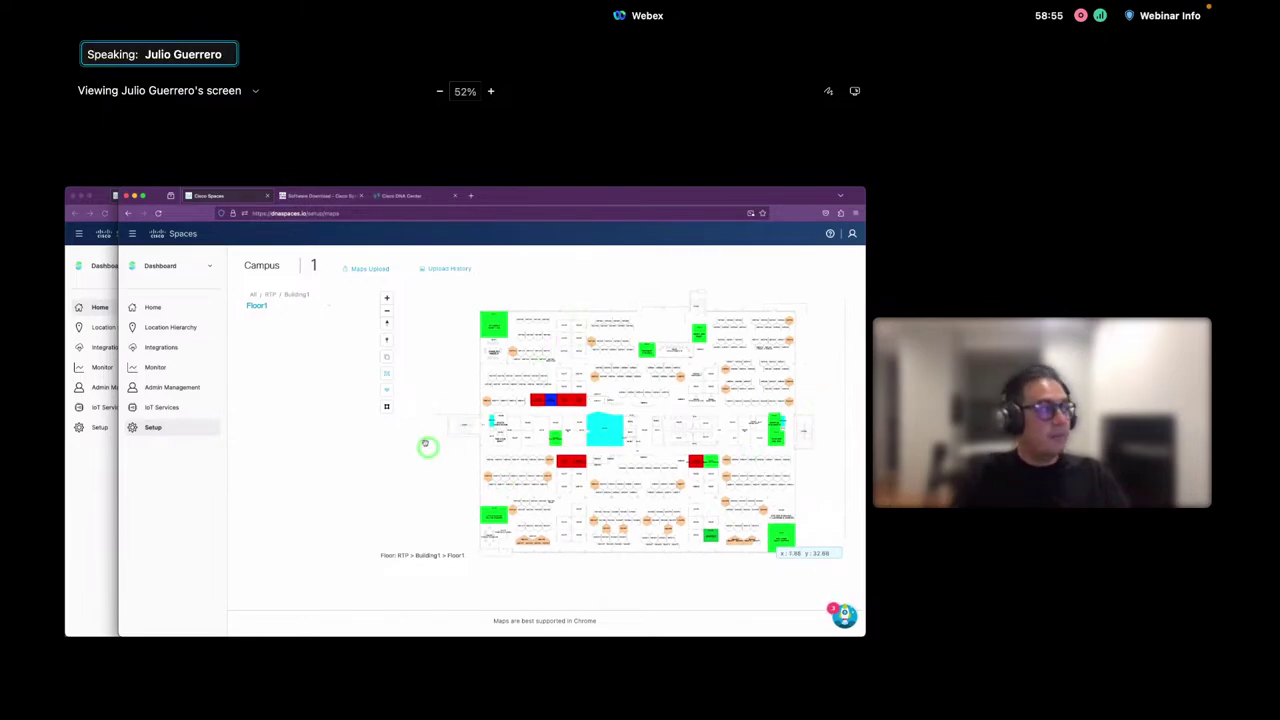
Switch to the other Cisco Spaces window, look over the dashboard's apps and open Right Now
{"action": "left_click", "coordinate": [91, 470]}
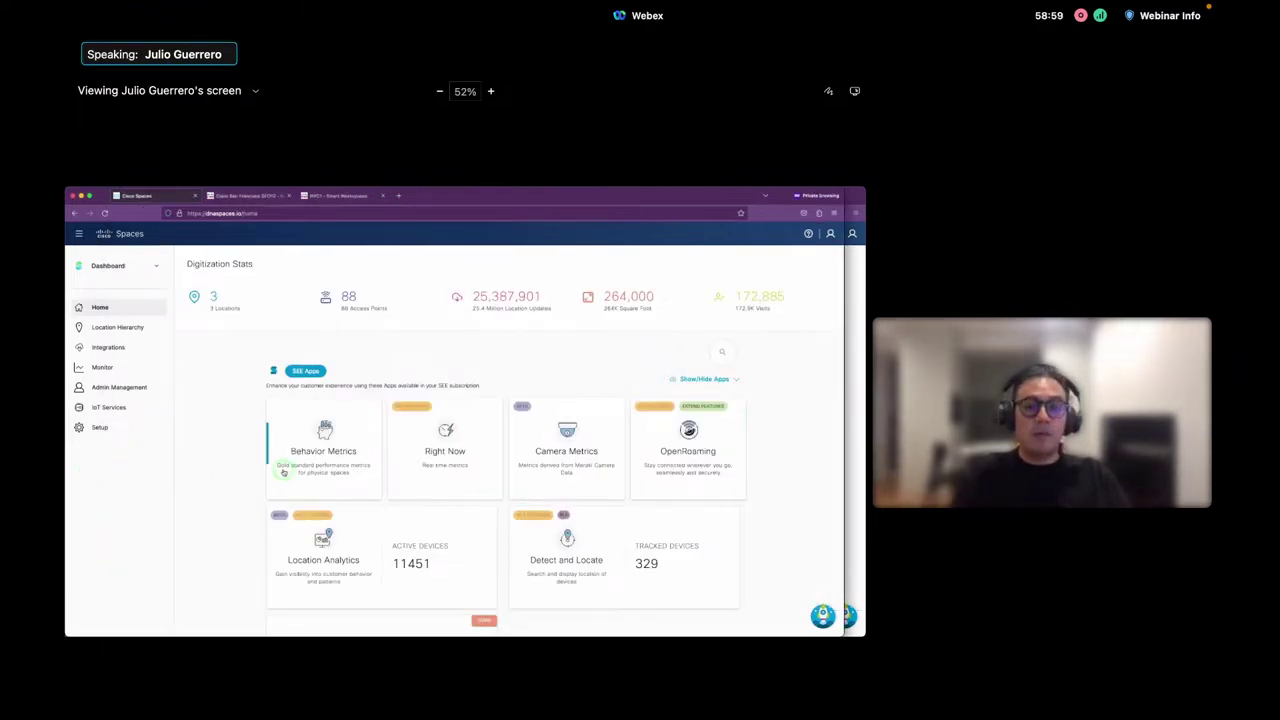
{"action": "scroll", "coordinate": [794, 538], "scroll_direction": "down", "scroll_amount": 2}
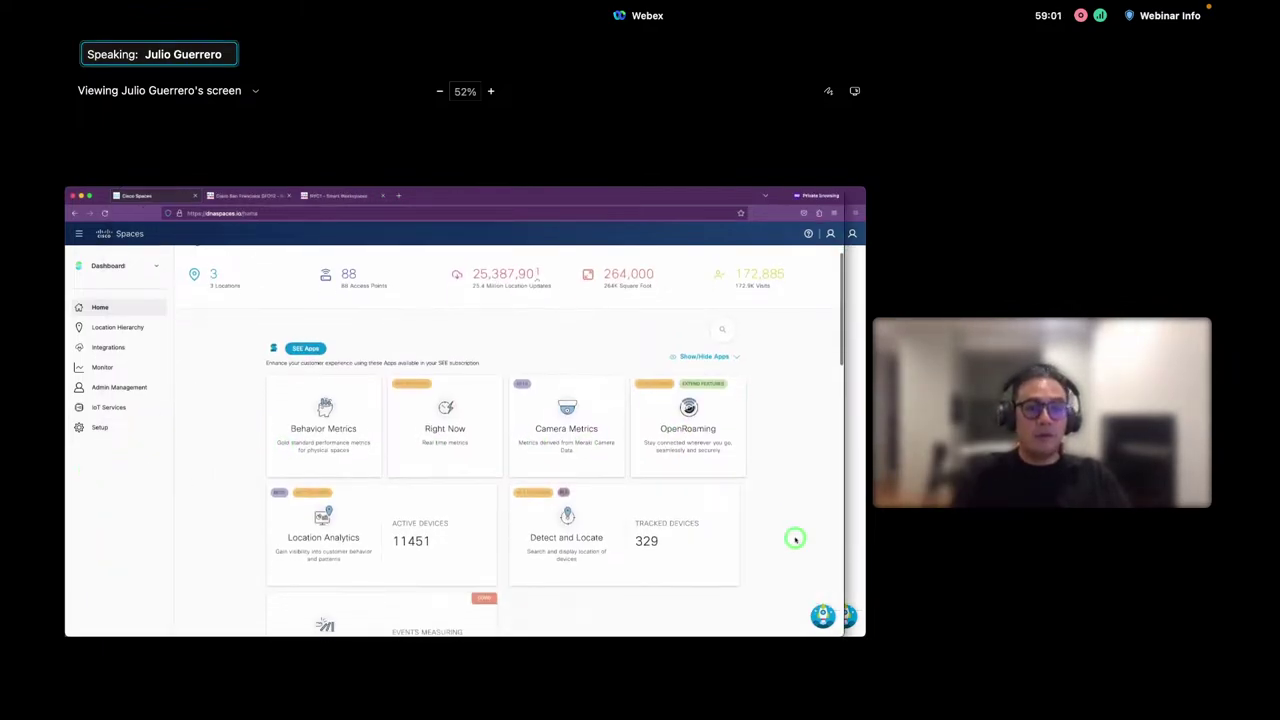
{"action": "left_click", "coordinate": [462, 387]}
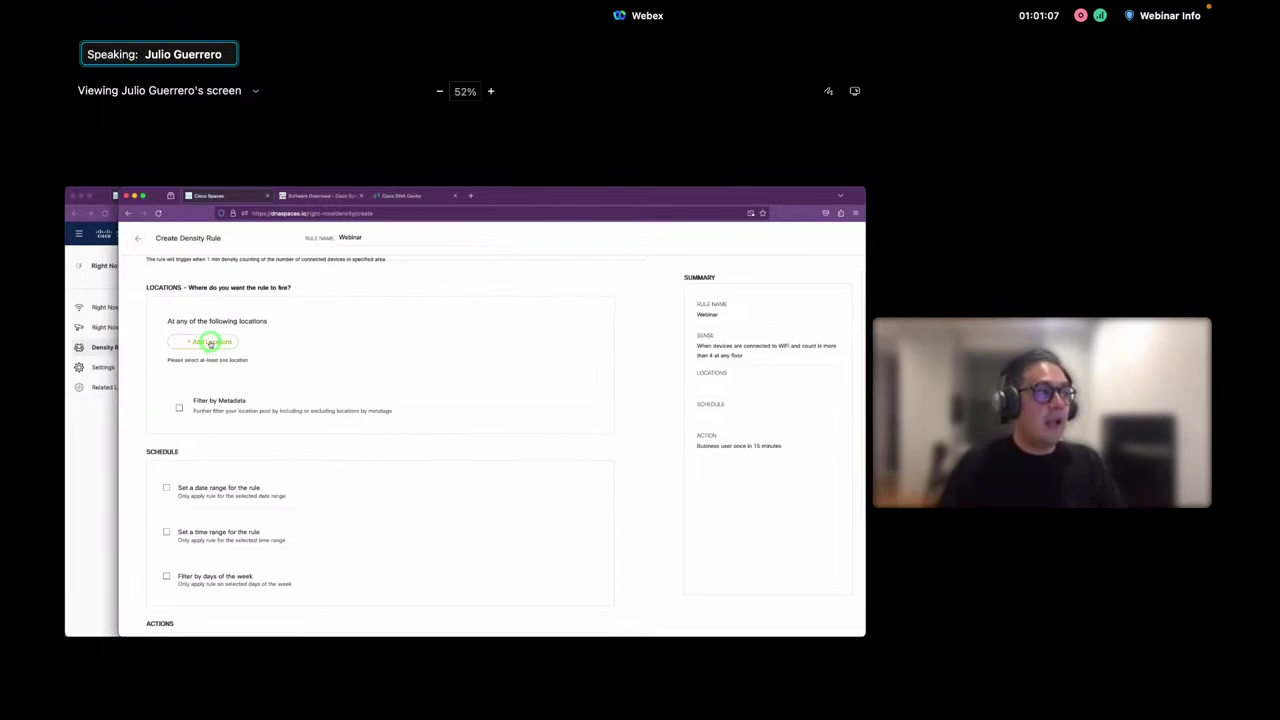
Review the Webinar density rule's schedule options, set its notification to Once In and browse the available intervals
{"action": "scroll", "coordinate": [229, 354], "scroll_direction": "down", "scroll_amount": 4}
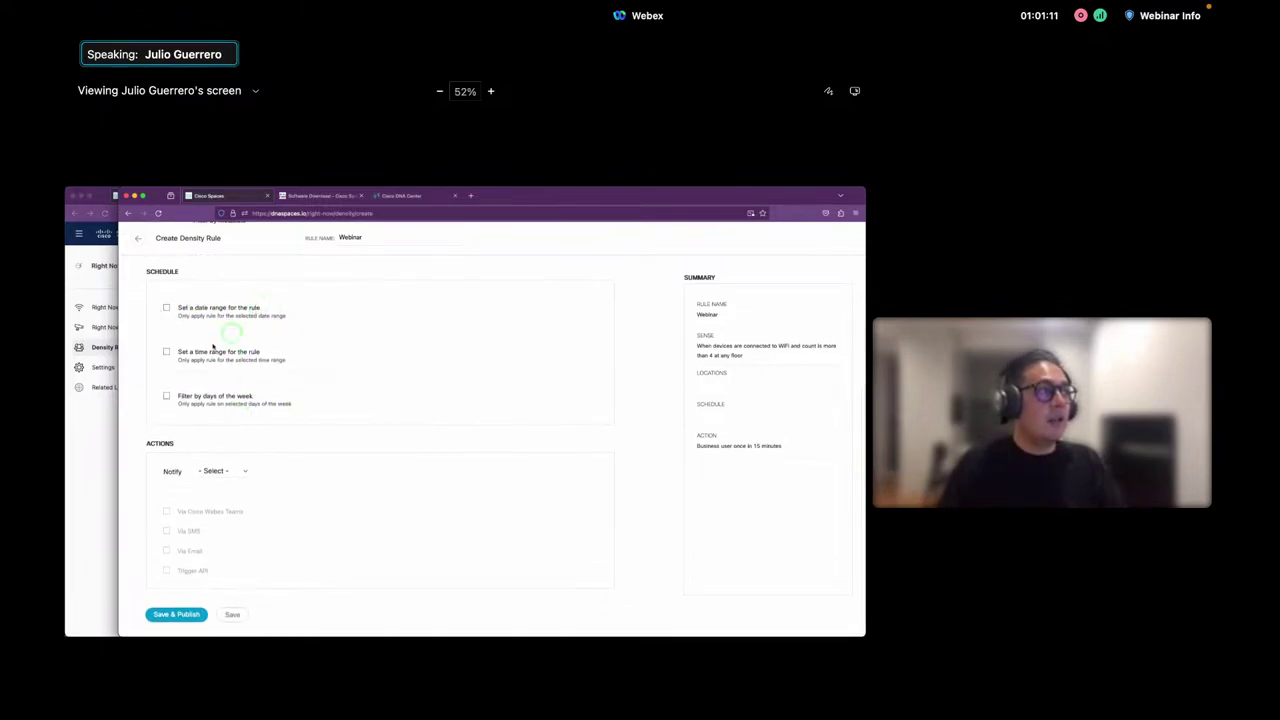
{"action": "scroll", "coordinate": [361, 422], "scroll_direction": "down", "scroll_amount": 1}
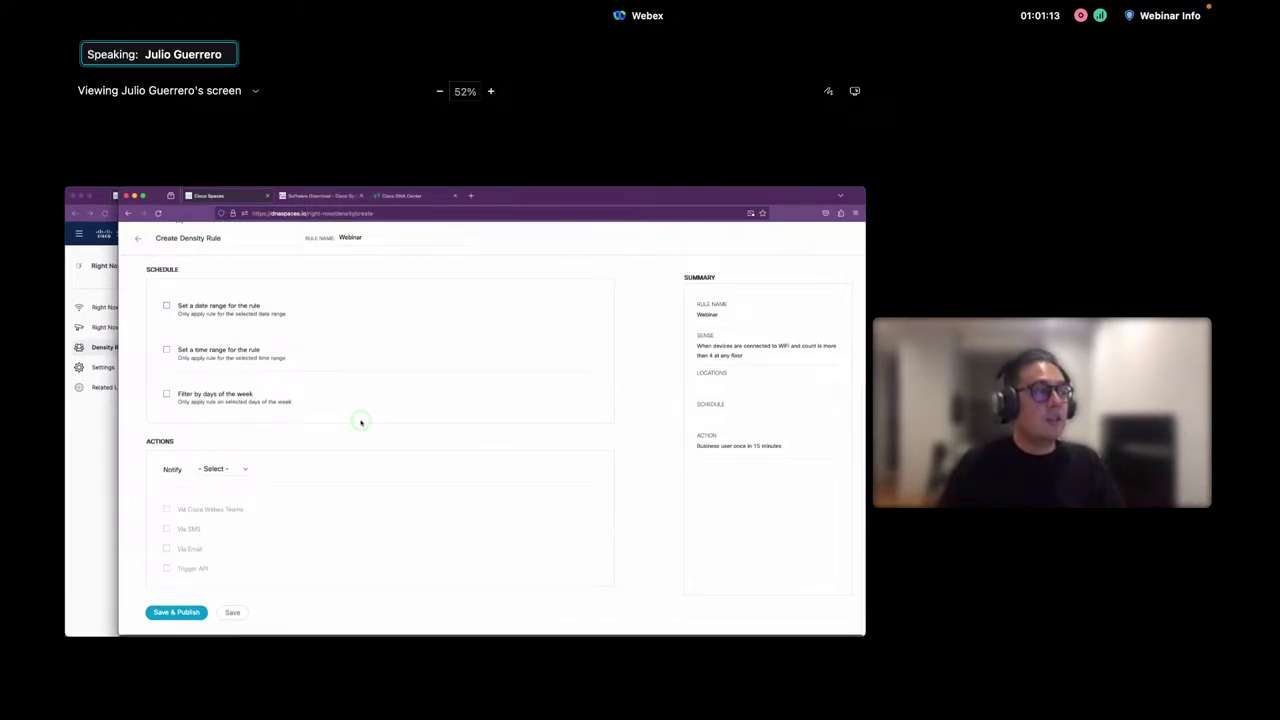
{"action": "scroll", "coordinate": [300, 450], "scroll_direction": "up", "scroll_amount": 1}
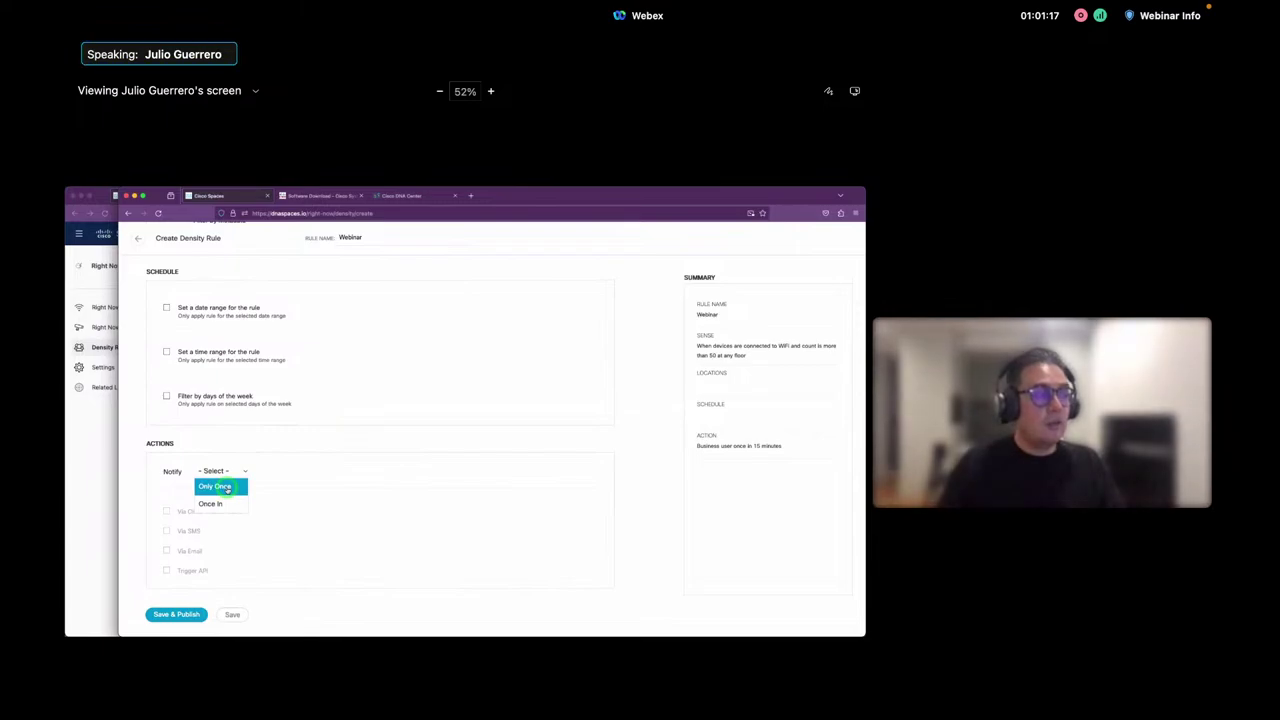
{"action": "left_click", "coordinate": [214, 503]}
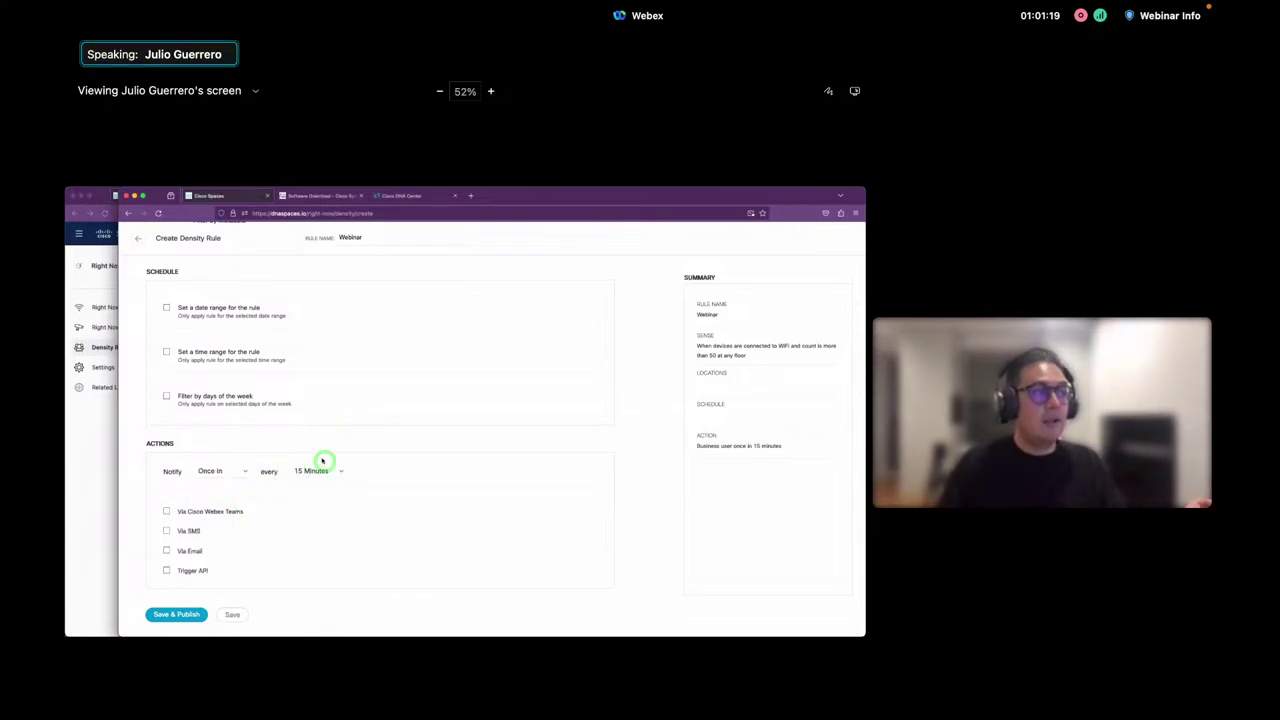
{"action": "left_click", "coordinate": [330, 470]}
{"action": "scroll", "coordinate": [330, 522], "scroll_direction": "down", "scroll_amount": 3}
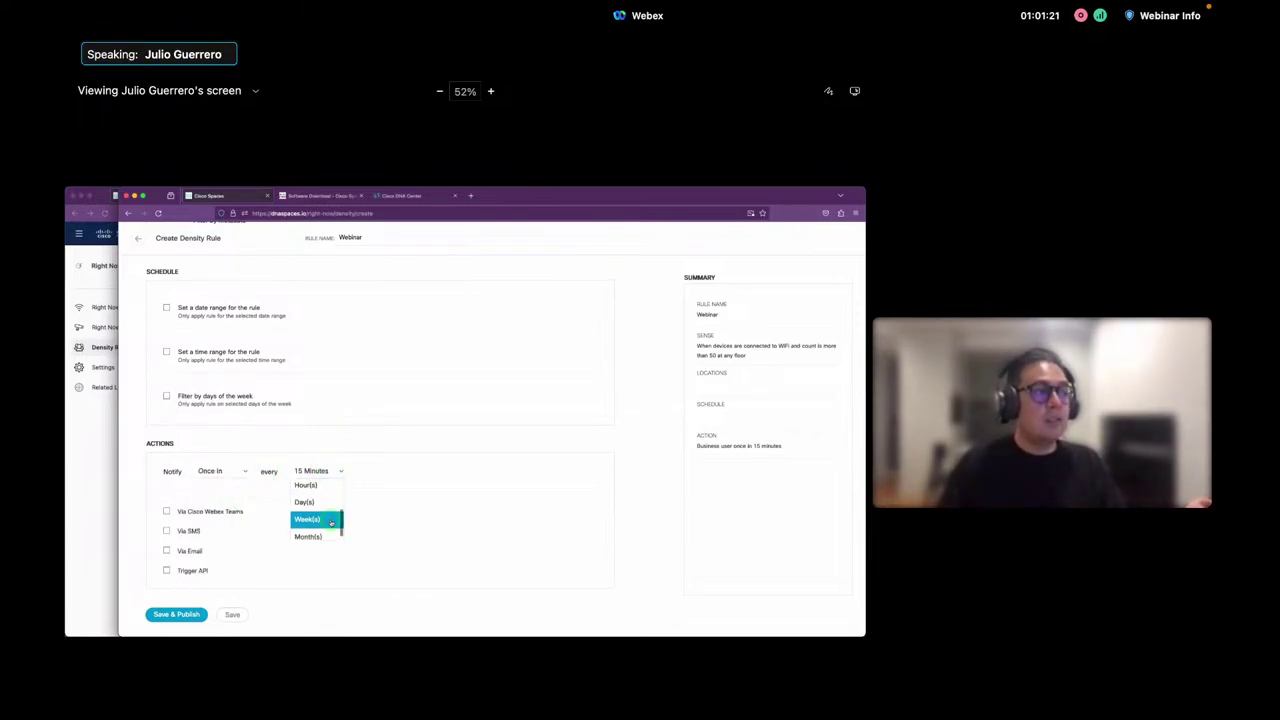
{"action": "scroll", "coordinate": [384, 497], "scroll_direction": "up", "scroll_amount": 5}
{"action": "scroll", "coordinate": [386, 497], "scroll_direction": "down", "scroll_amount": 5}
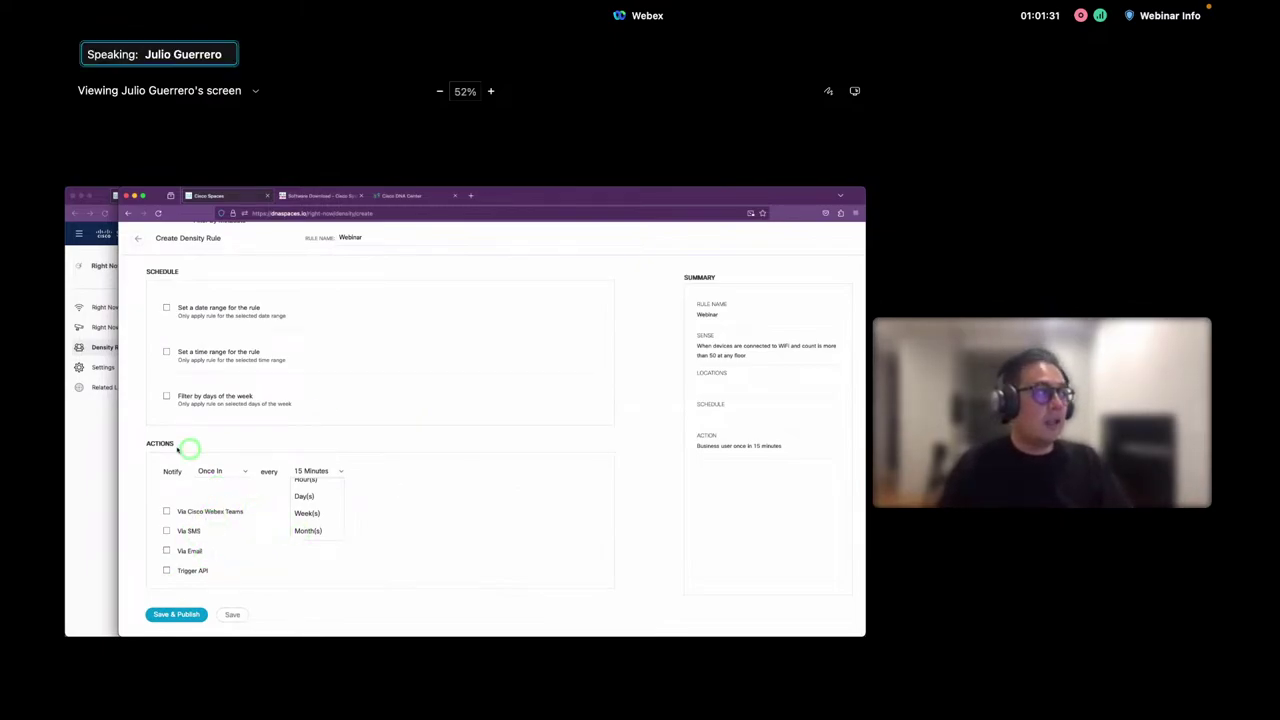
Return to the other Cisco Spaces window and examine Penn1's Right Now on WiFi visitor charts, daily trend and map view
{"action": "left_click", "coordinate": [97, 445]}
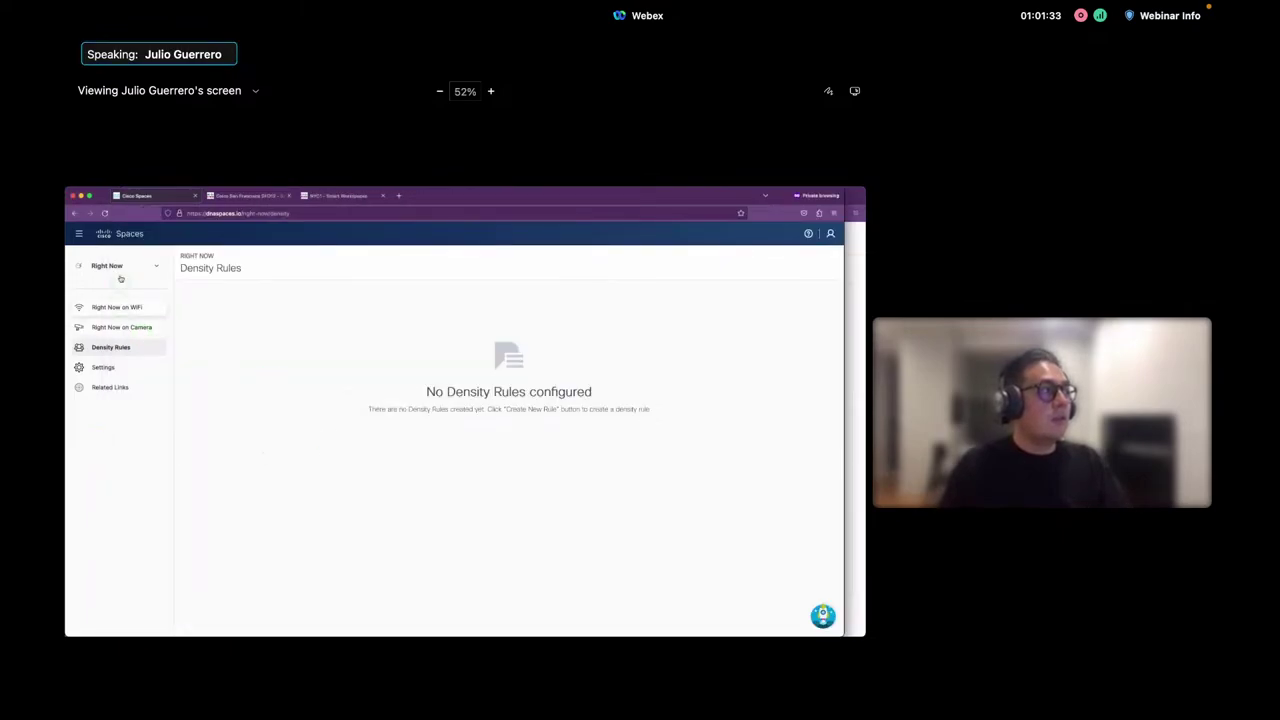
{"action": "left_click", "coordinate": [117, 266]}
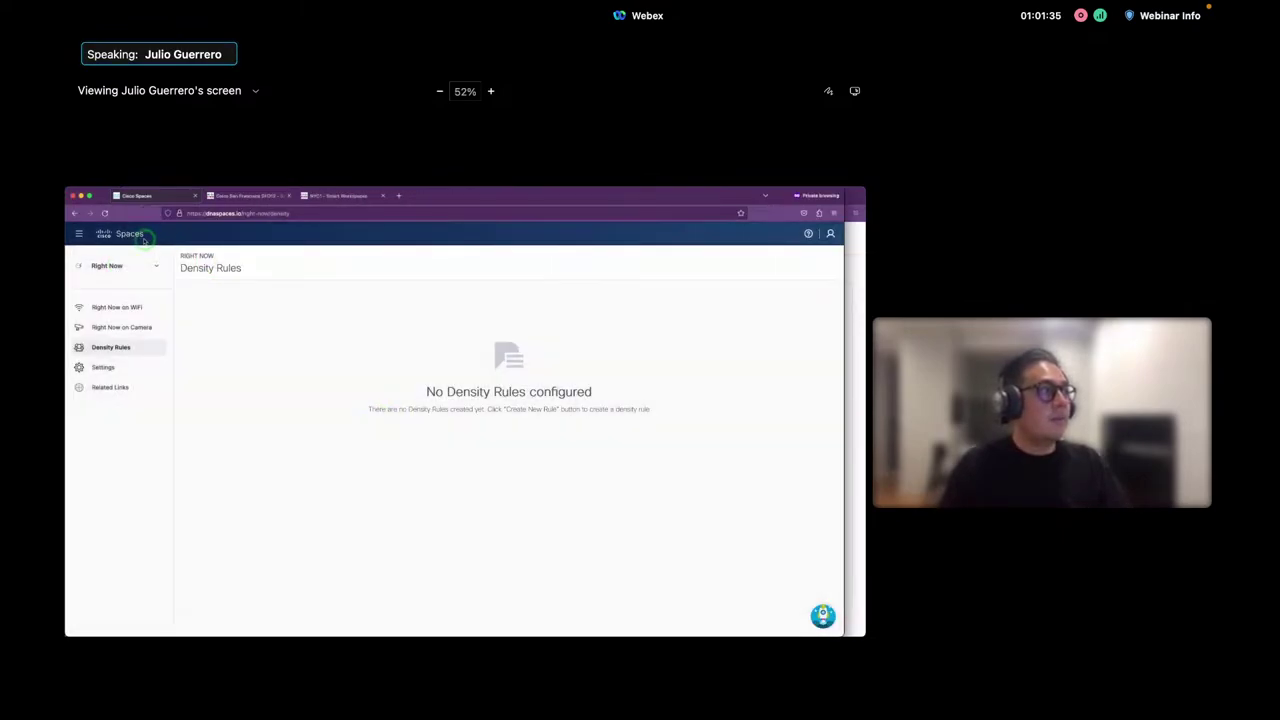
{"action": "left_click", "coordinate": [138, 236]}
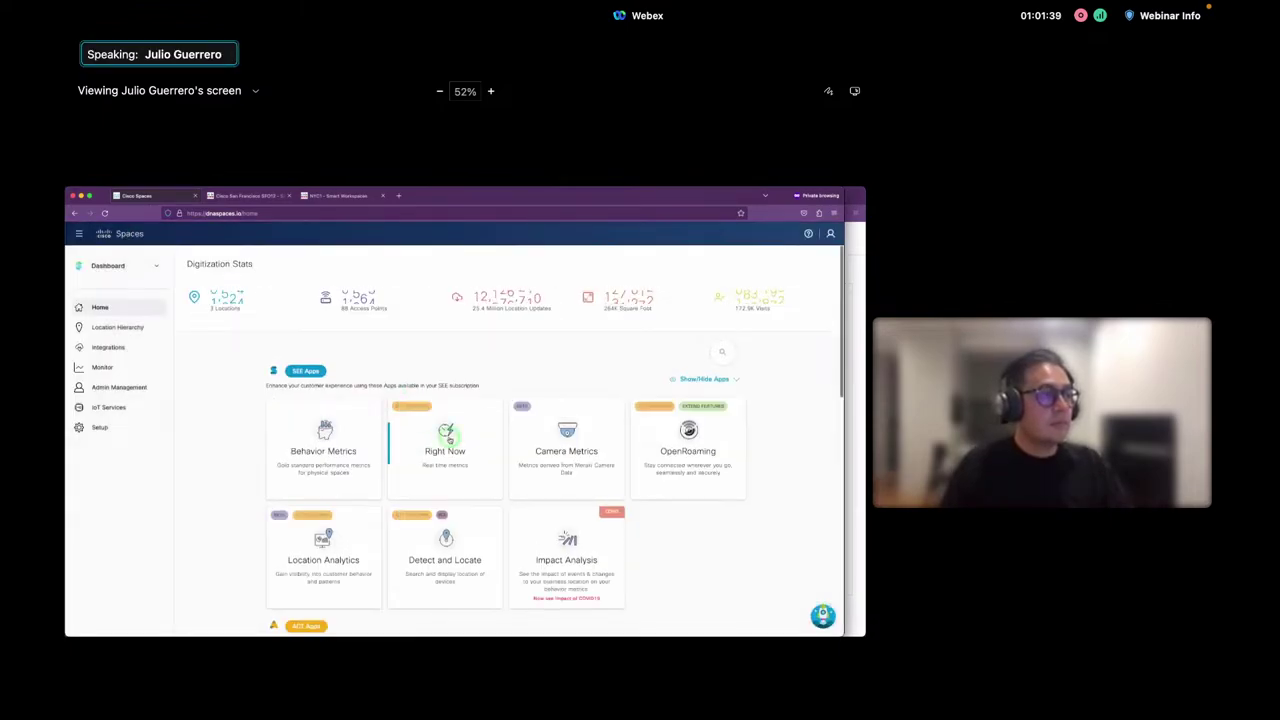
{"action": "left_click", "coordinate": [447, 437]}
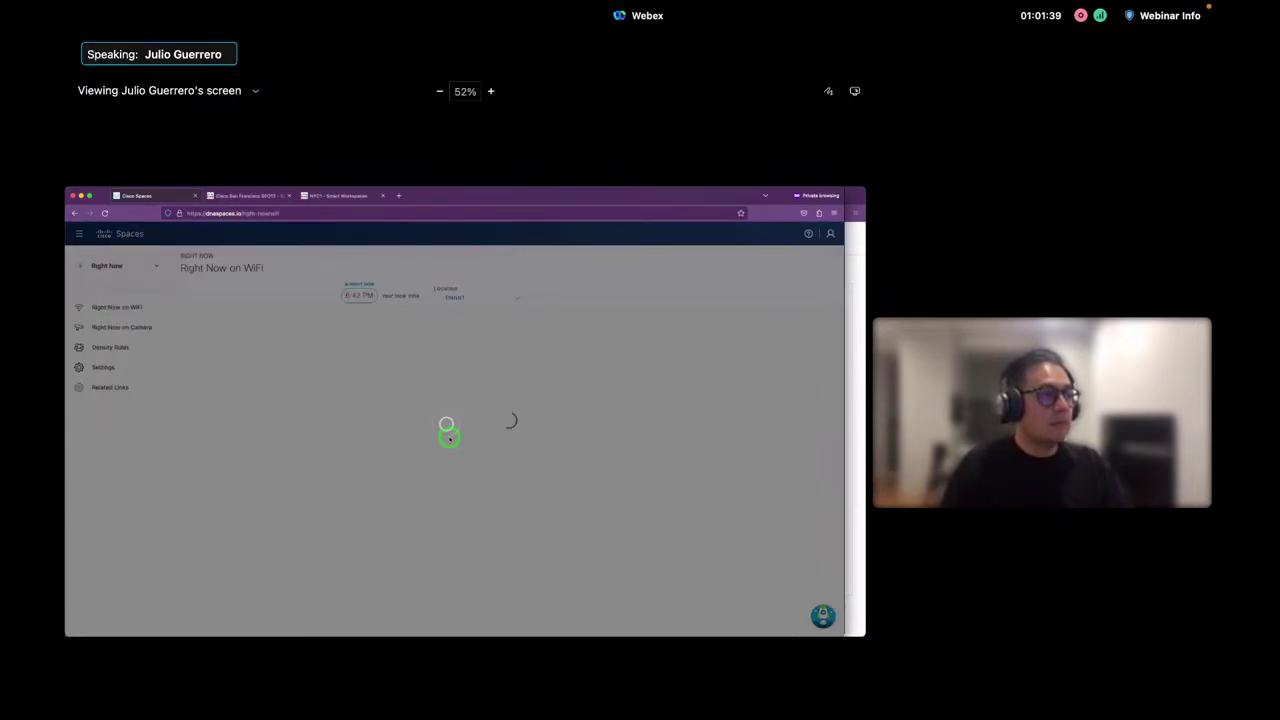
{"action": "scroll", "coordinate": [486, 514], "scroll_direction": "down", "scroll_amount": 3}
{"action": "scroll", "coordinate": [486, 514], "scroll_direction": "down", "scroll_amount": 3}
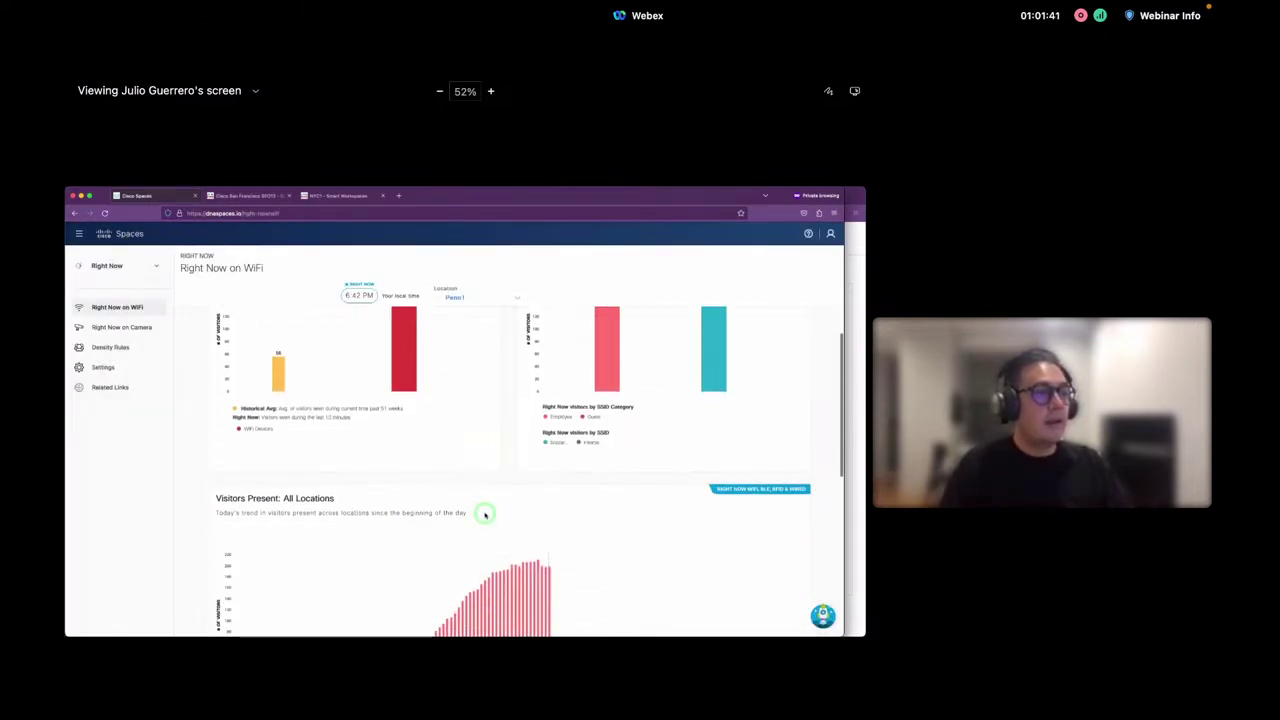
{"action": "scroll", "coordinate": [485, 515], "scroll_direction": "down", "scroll_amount": 1}
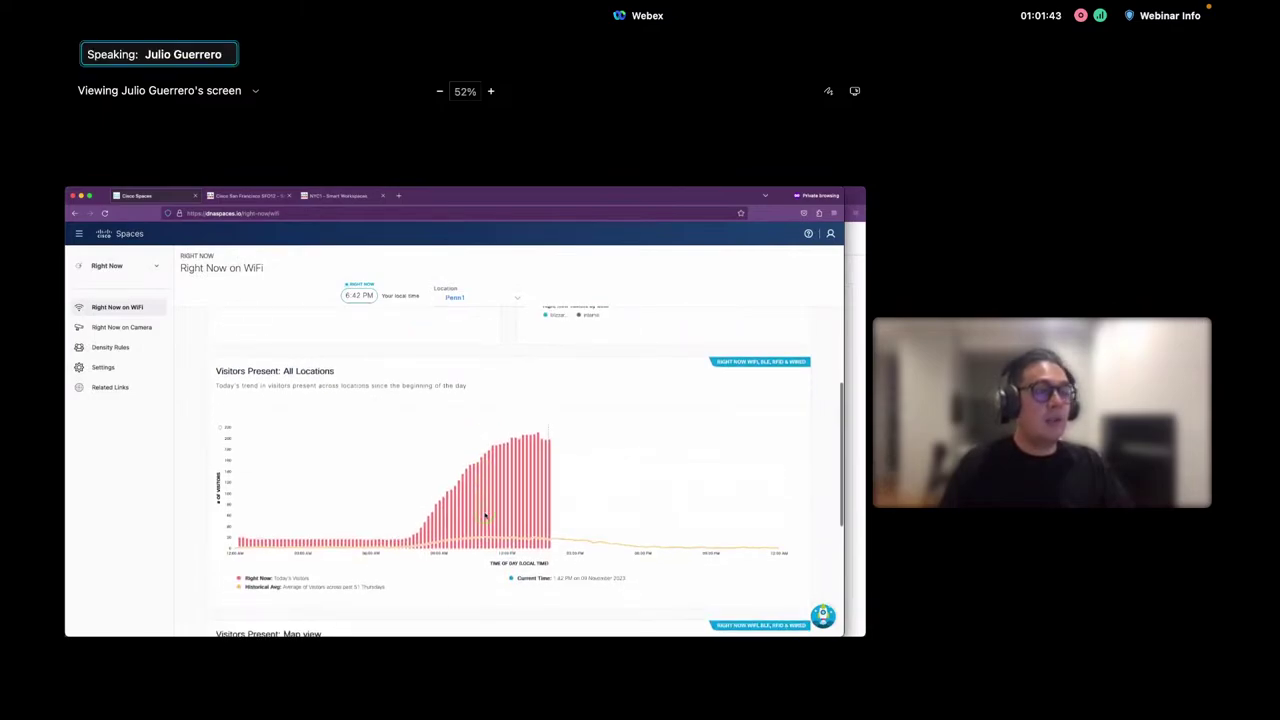
{"action": "mouse_move", "coordinate": [480, 512]}
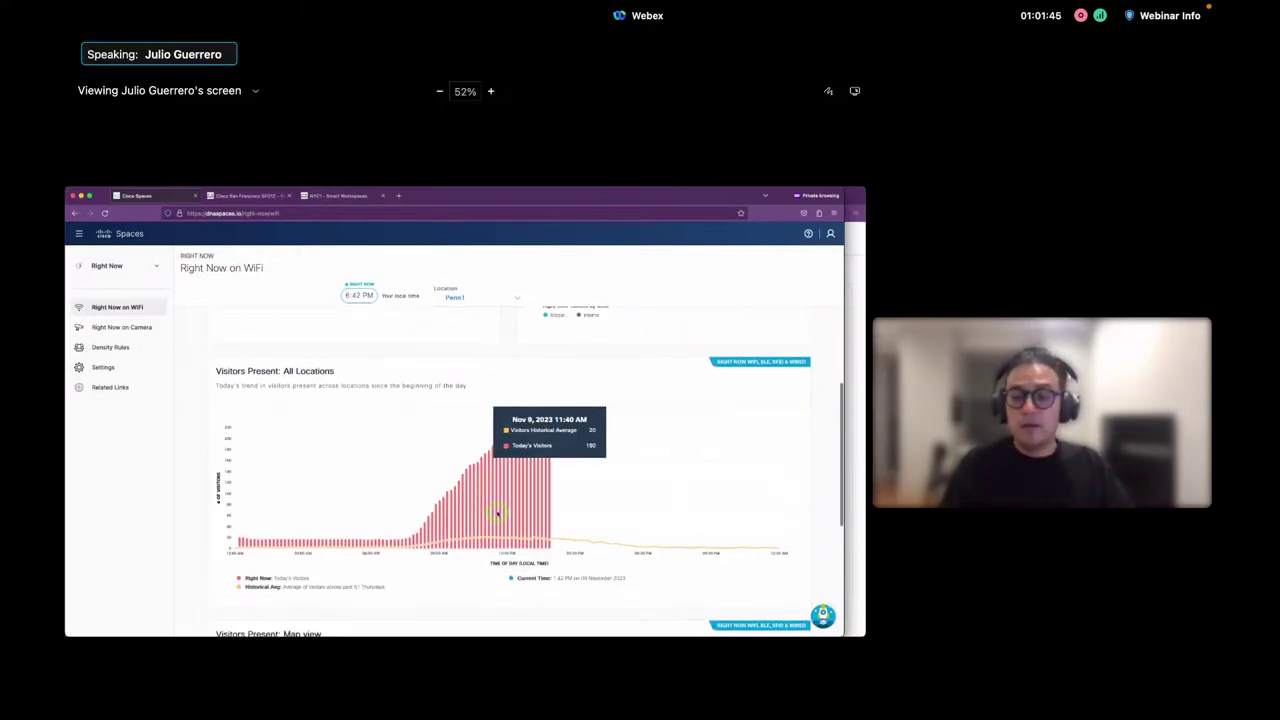
{"action": "scroll", "coordinate": [502, 513], "scroll_direction": "down", "scroll_amount": 4}
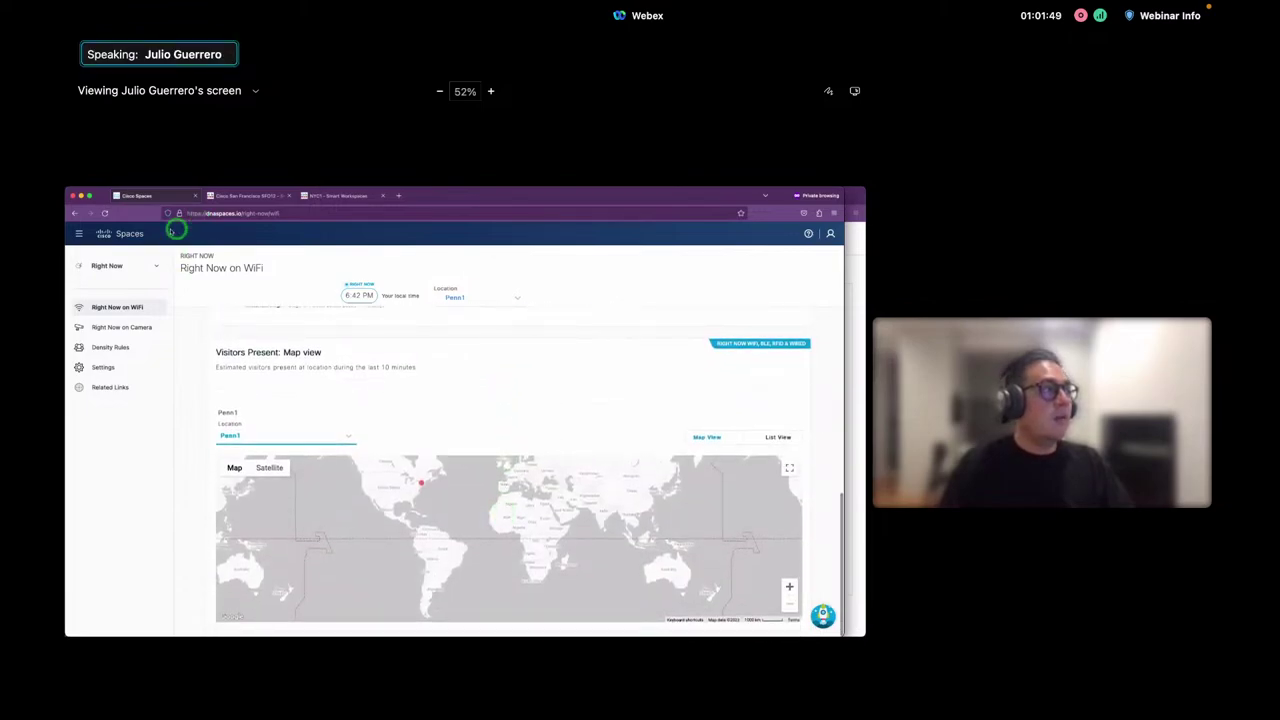
Return to the Cisco Spaces dashboard home and open the Location Analytics app
{"action": "left_click", "coordinate": [127, 233]}
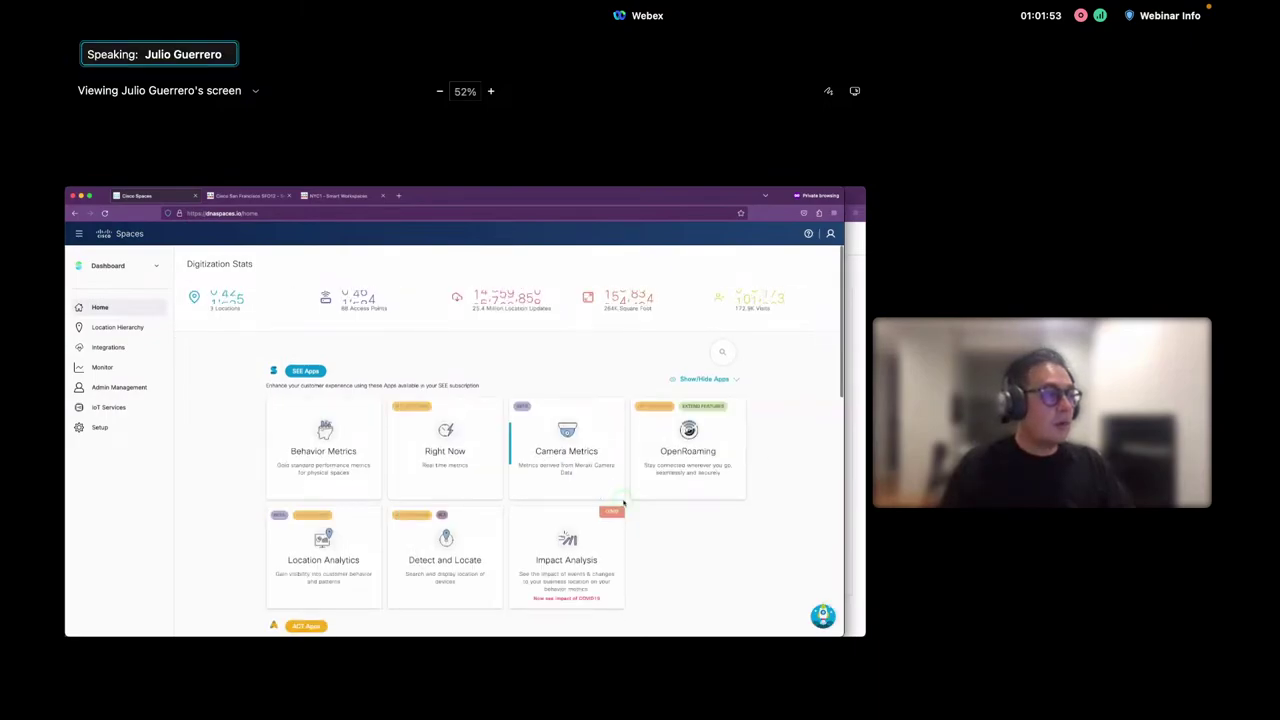
{"action": "scroll", "coordinate": [626, 500], "scroll_direction": "down", "scroll_amount": 2}
{"action": "left_click", "coordinate": [320, 516]}
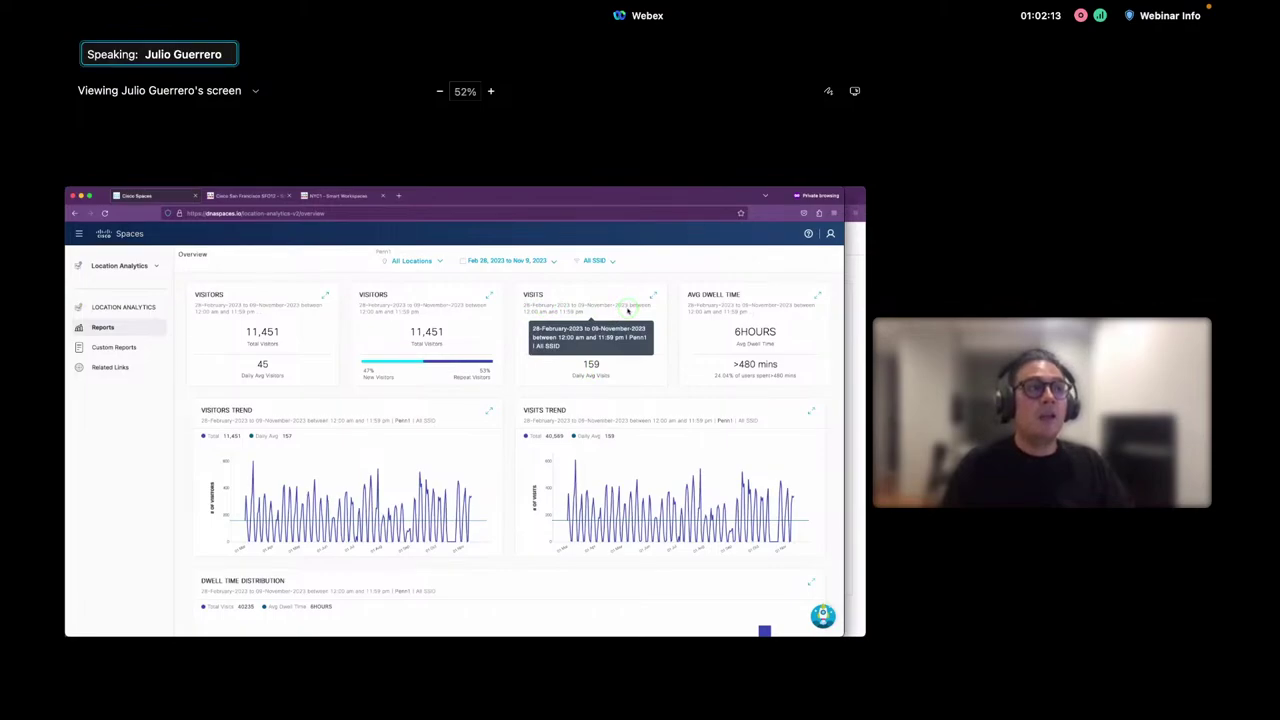
Browse the date range presets and the Penn1 location hierarchy available as filters for the Location Analytics overview
{"action": "left_click", "coordinate": [553, 262]}
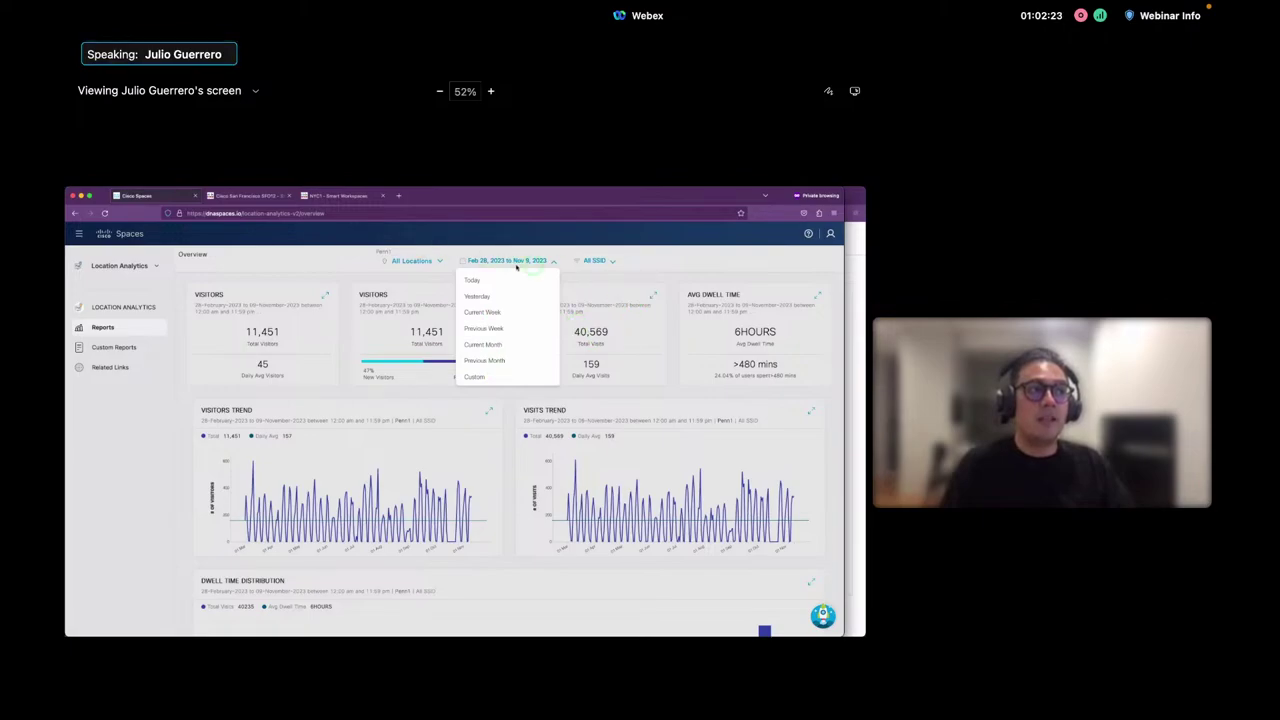
{"action": "left_click", "coordinate": [677, 260]}
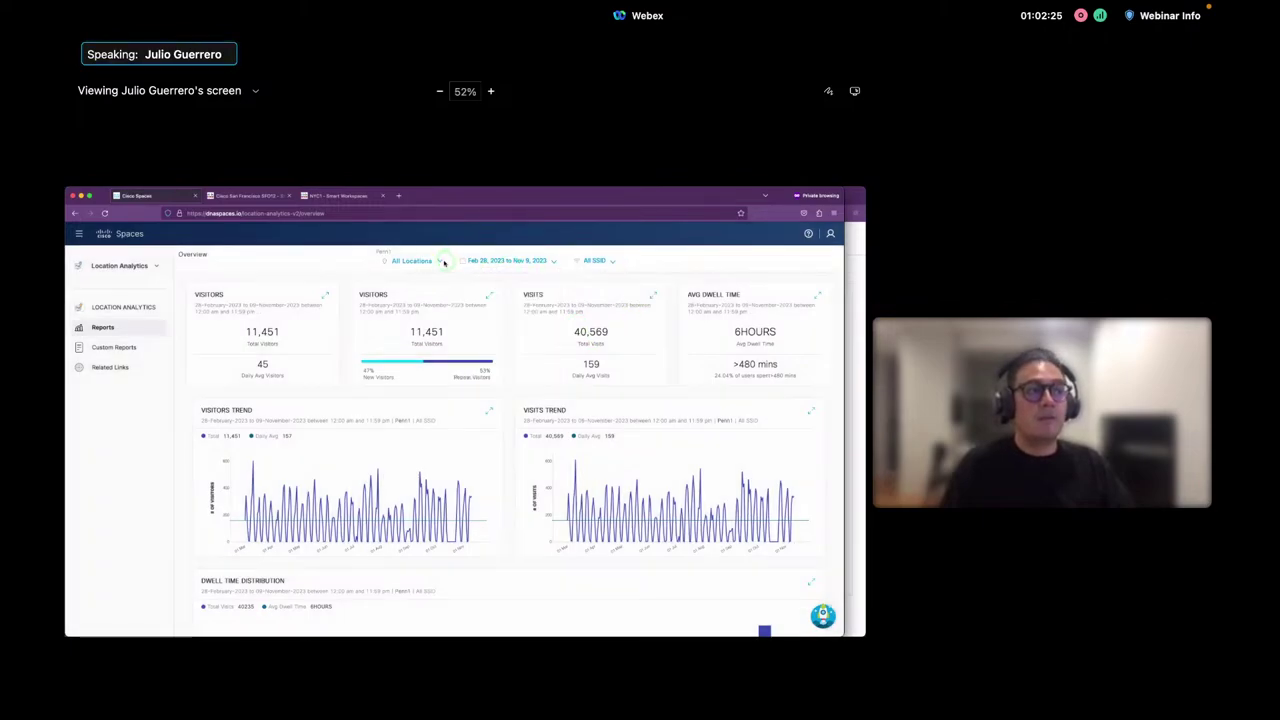
{"action": "left_click", "coordinate": [444, 262]}
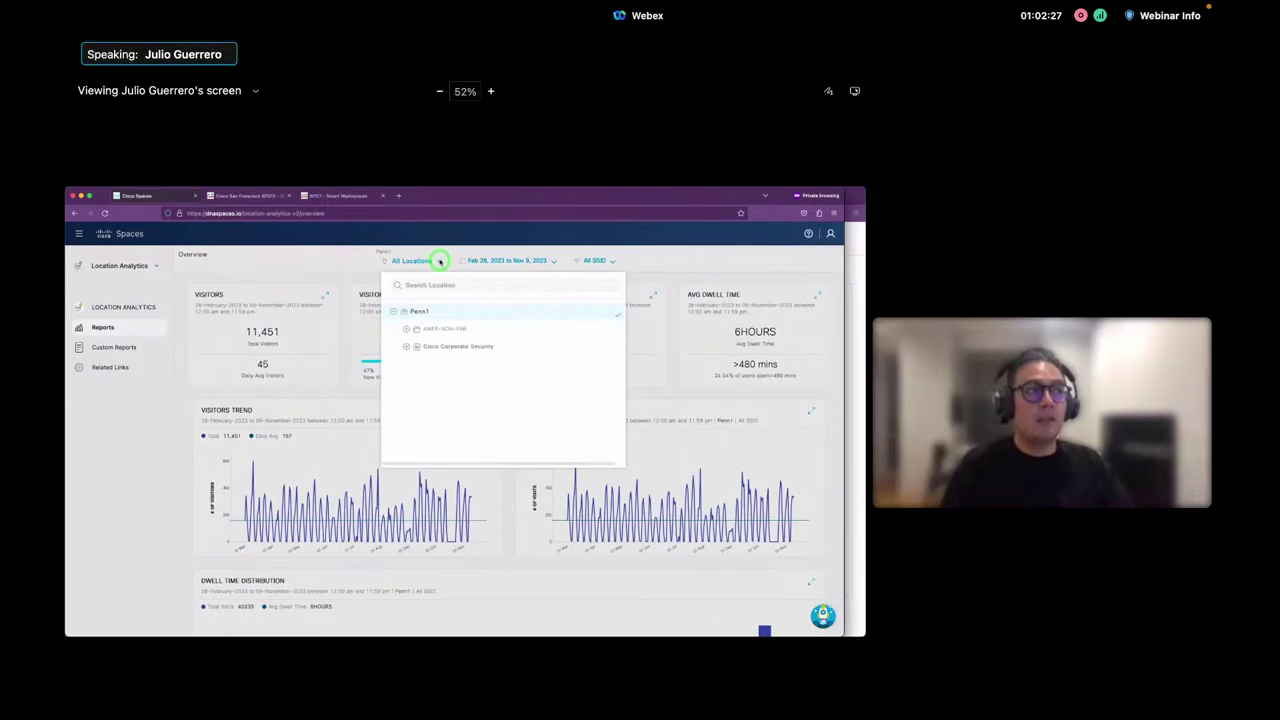
{"action": "left_click", "coordinate": [674, 261]}
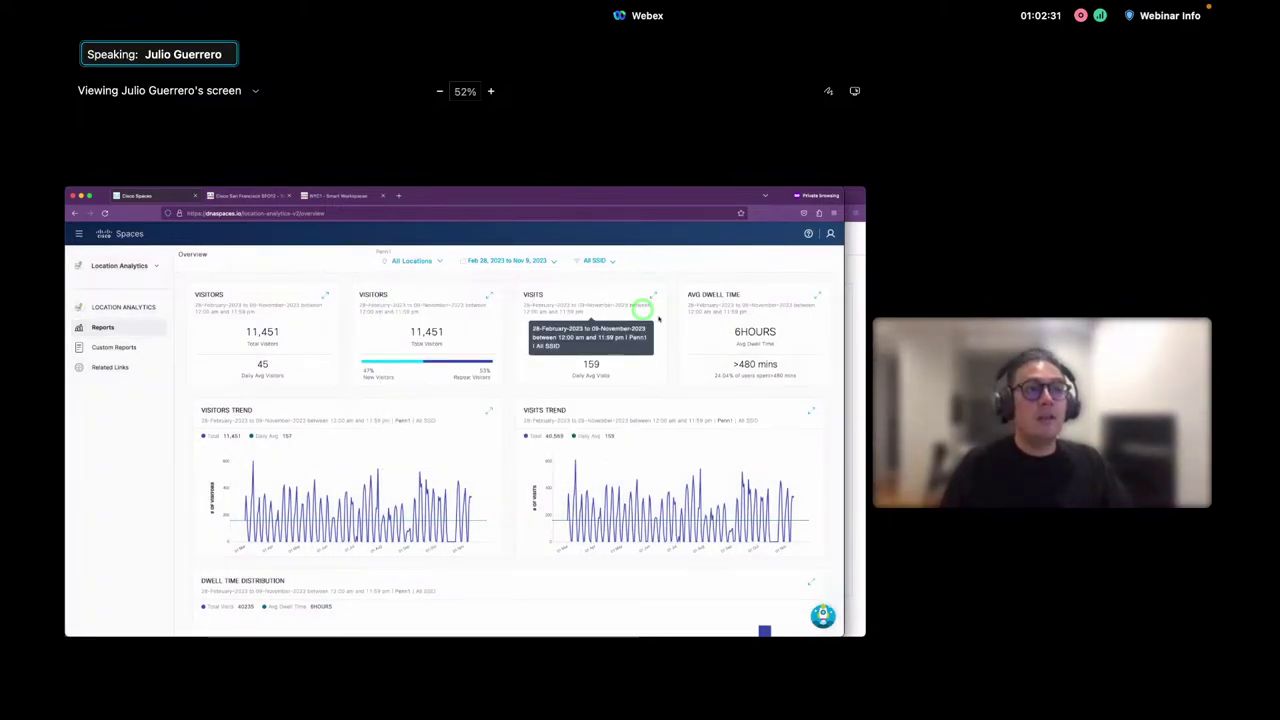
Examine the overview's average dwell time, visitor and visit trends, and the dwell time distribution from the shortest to the longest stays
{"action": "left_click", "coordinate": [728, 347]}
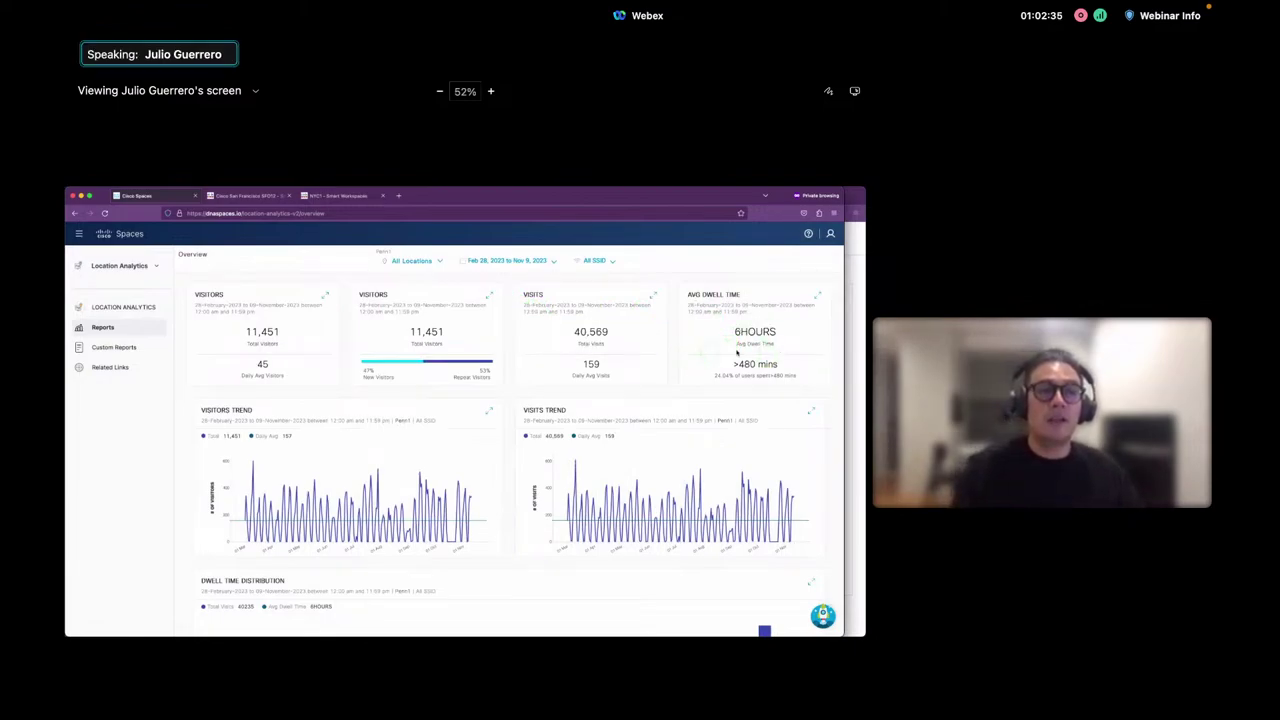
{"action": "left_click", "coordinate": [717, 342]}
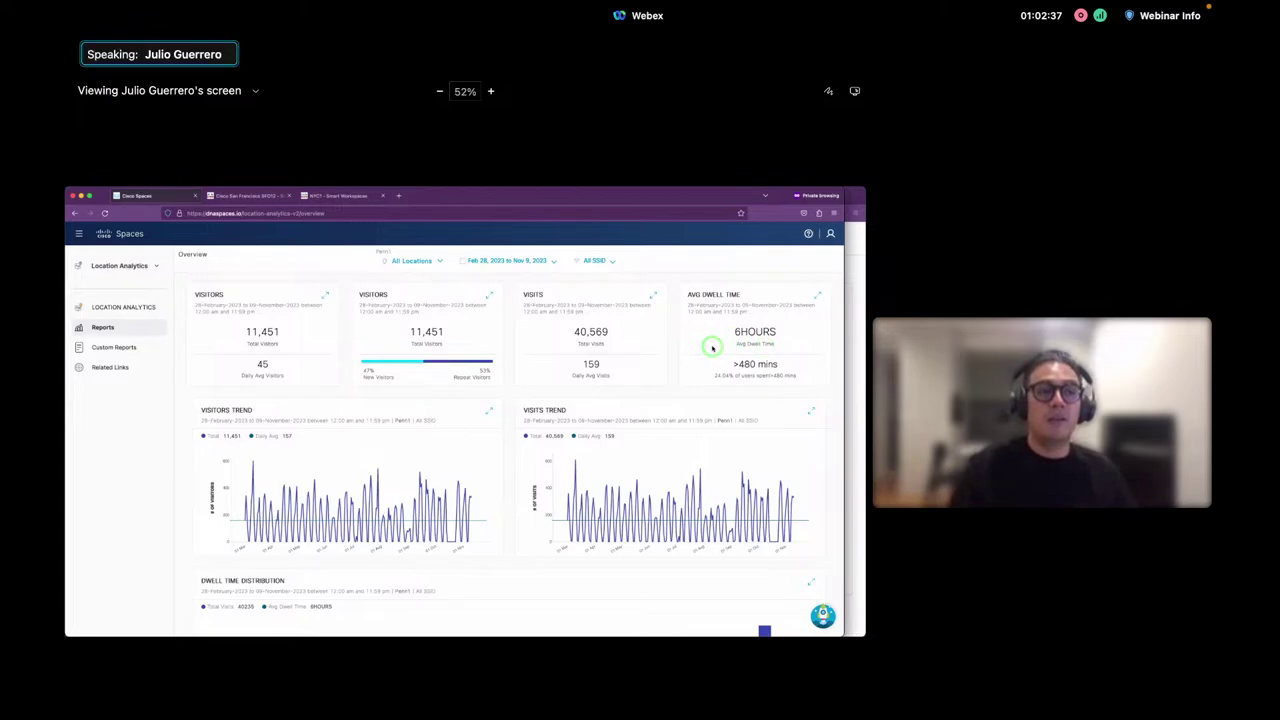
{"action": "left_click", "coordinate": [229, 541]}
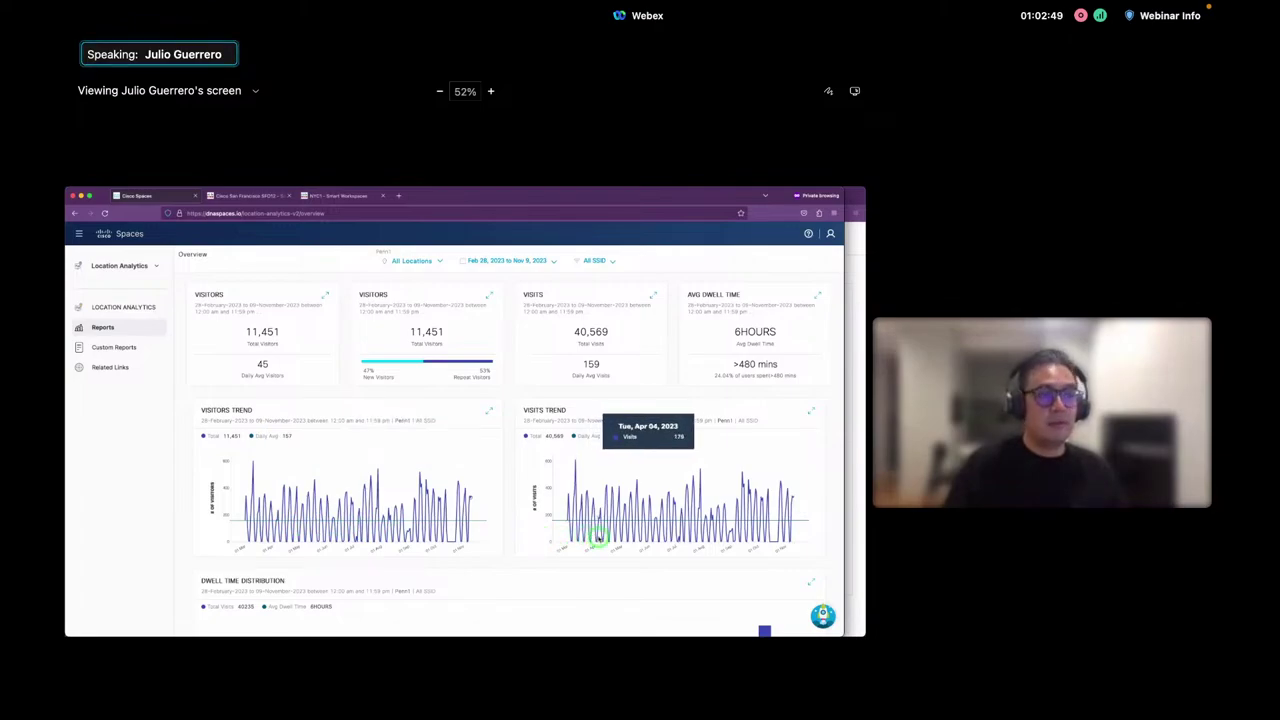
{"action": "scroll", "coordinate": [600, 550], "scroll_direction": "down", "scroll_amount": 4}
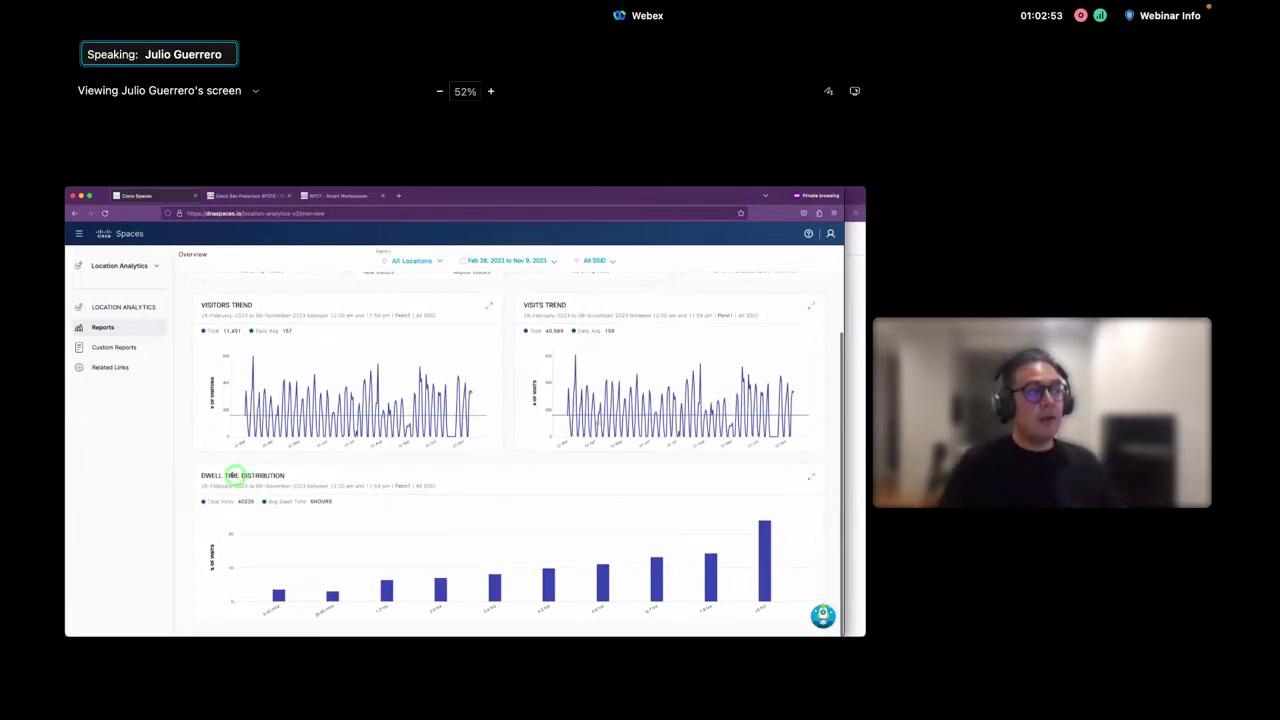
{"action": "mouse_move", "coordinate": [280, 596]}
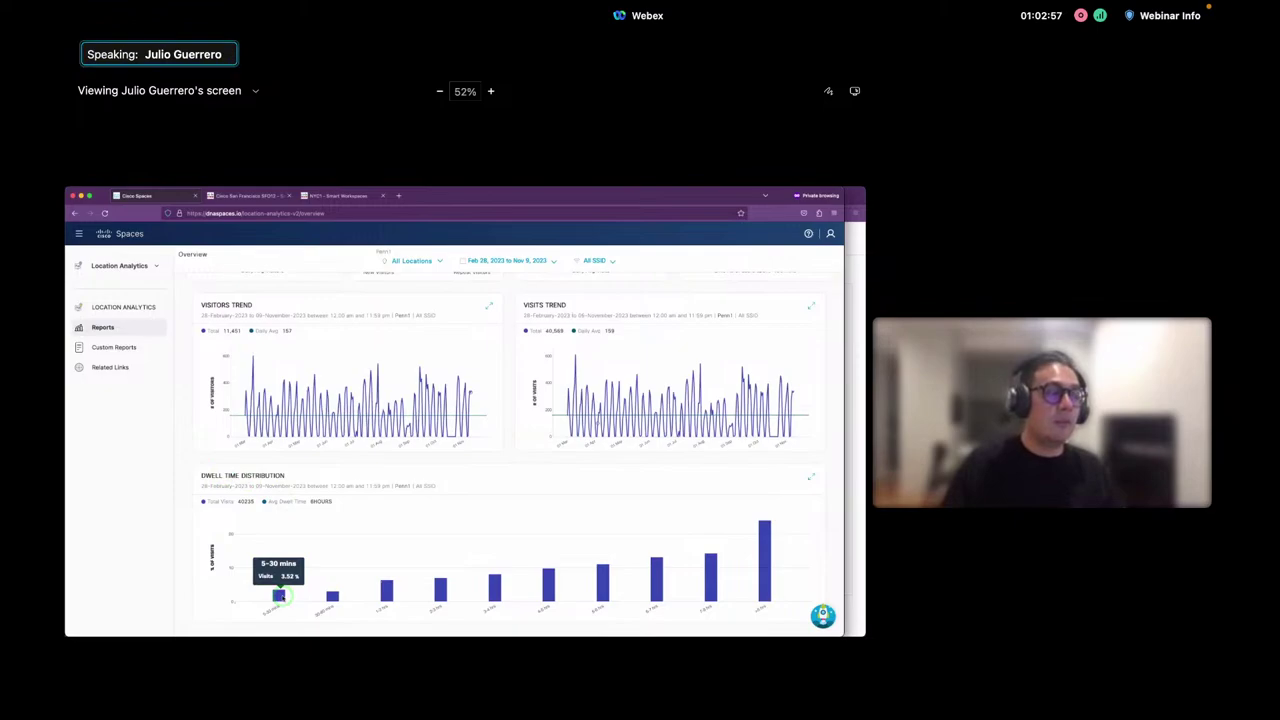
{"action": "mouse_move", "coordinate": [764, 582]}
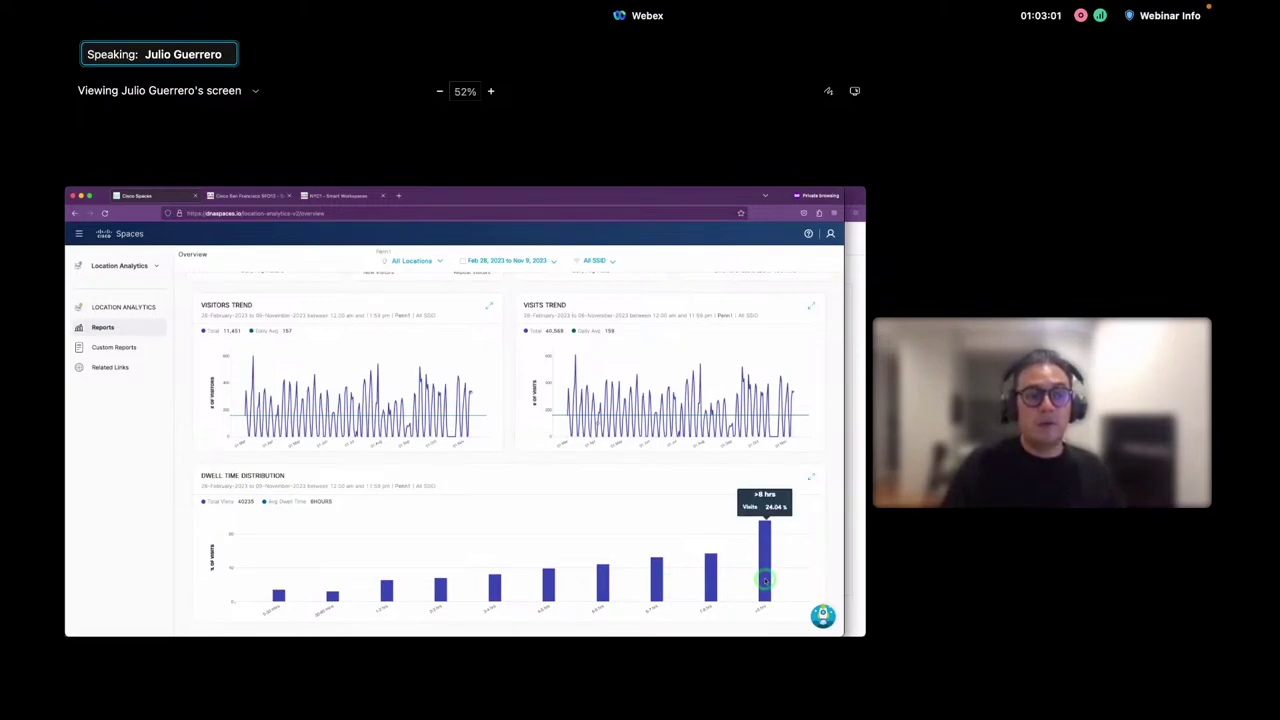
{"action": "mouse_move", "coordinate": [708, 588]}
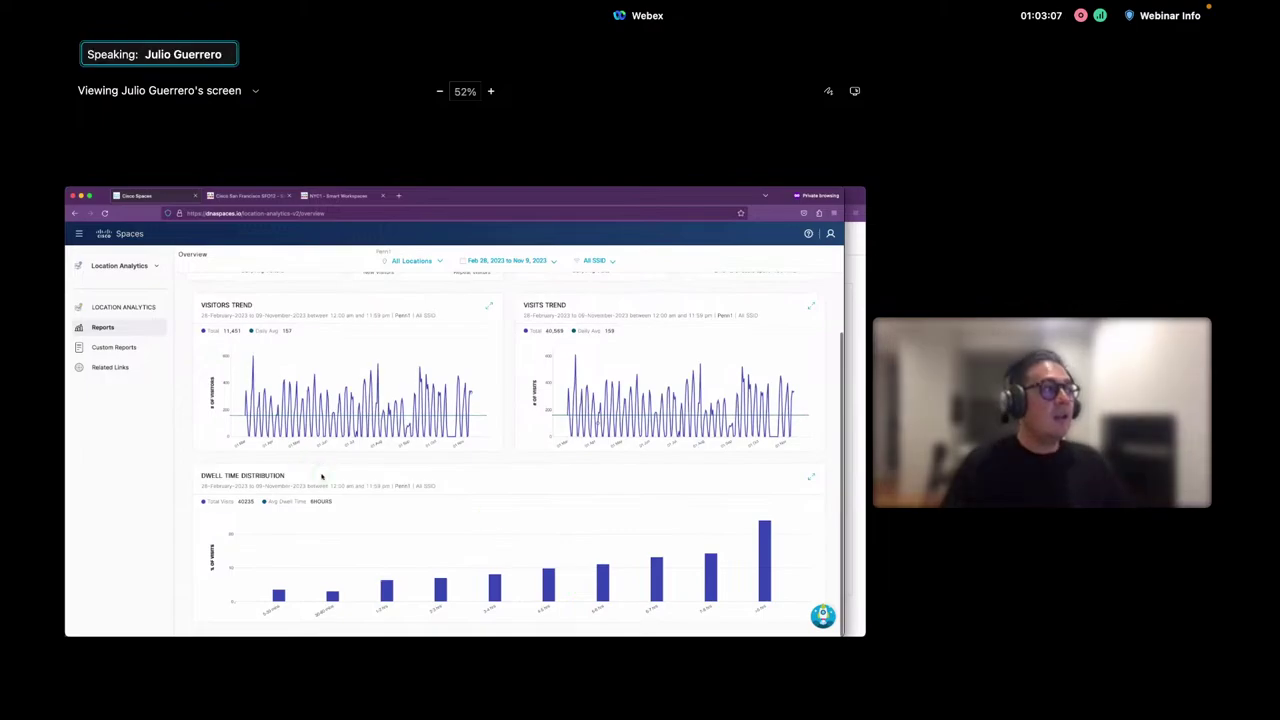
Open the custom report Report123 and compare visitors, visits and dwell time between its two August 2023 date ranges
{"action": "left_click", "coordinate": [127, 348]}
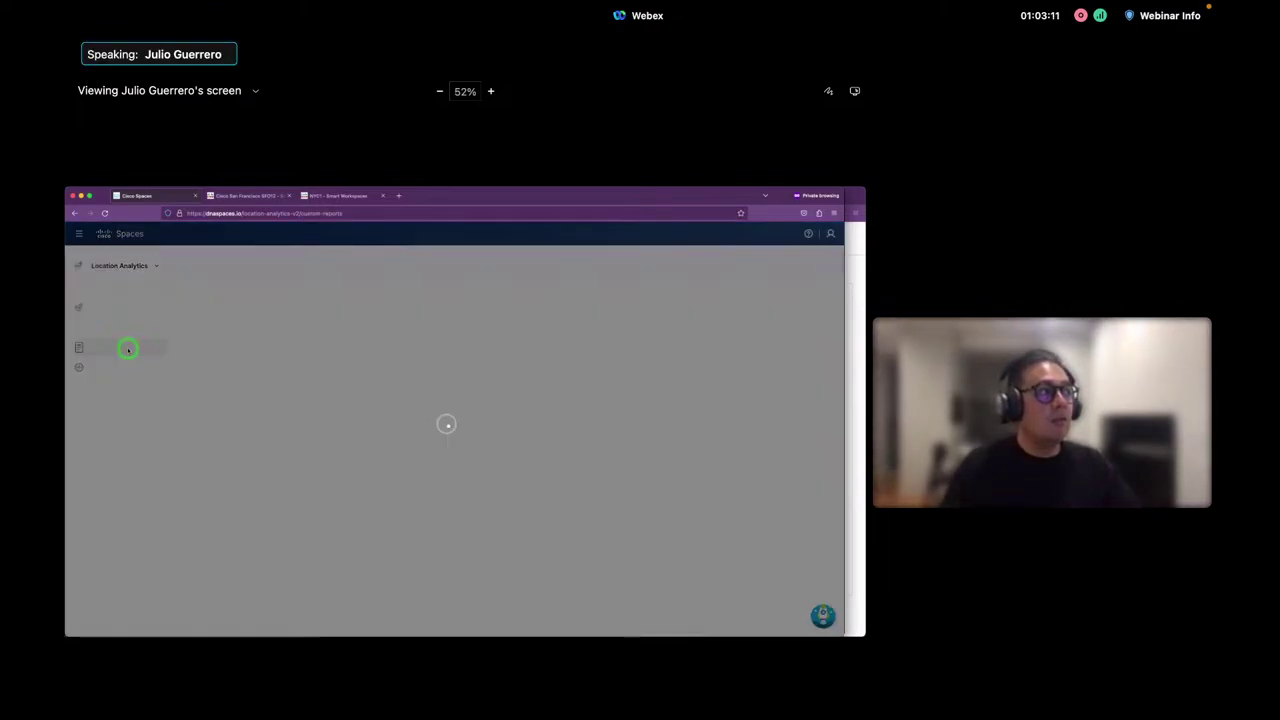
{"action": "mouse_move", "coordinate": [120, 367]}
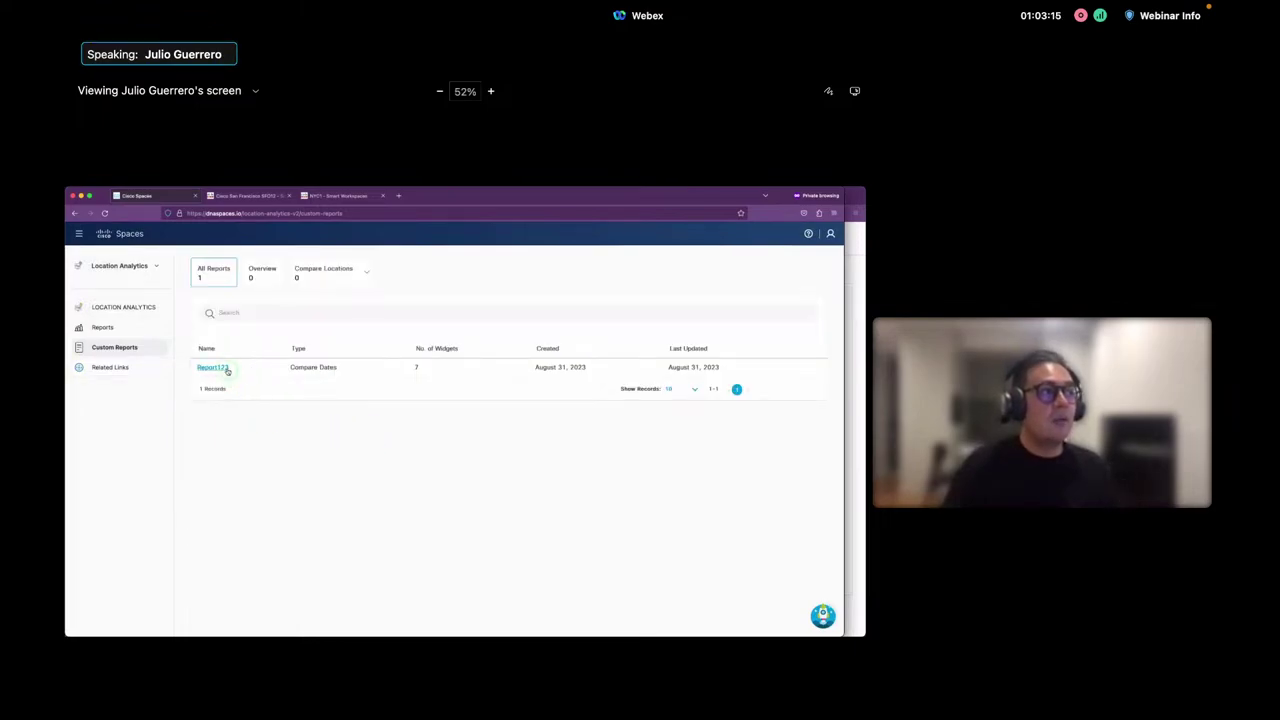
{"action": "left_click", "coordinate": [224, 368]}
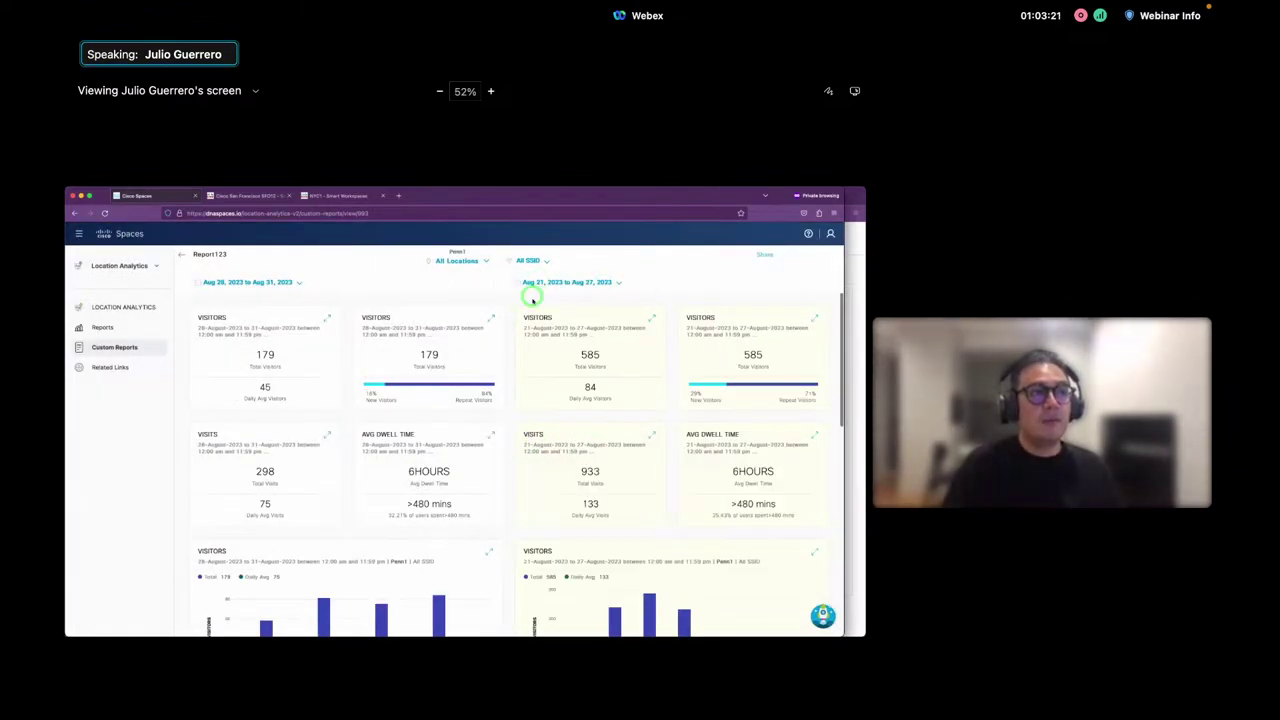
{"action": "left_click", "coordinate": [536, 296]}
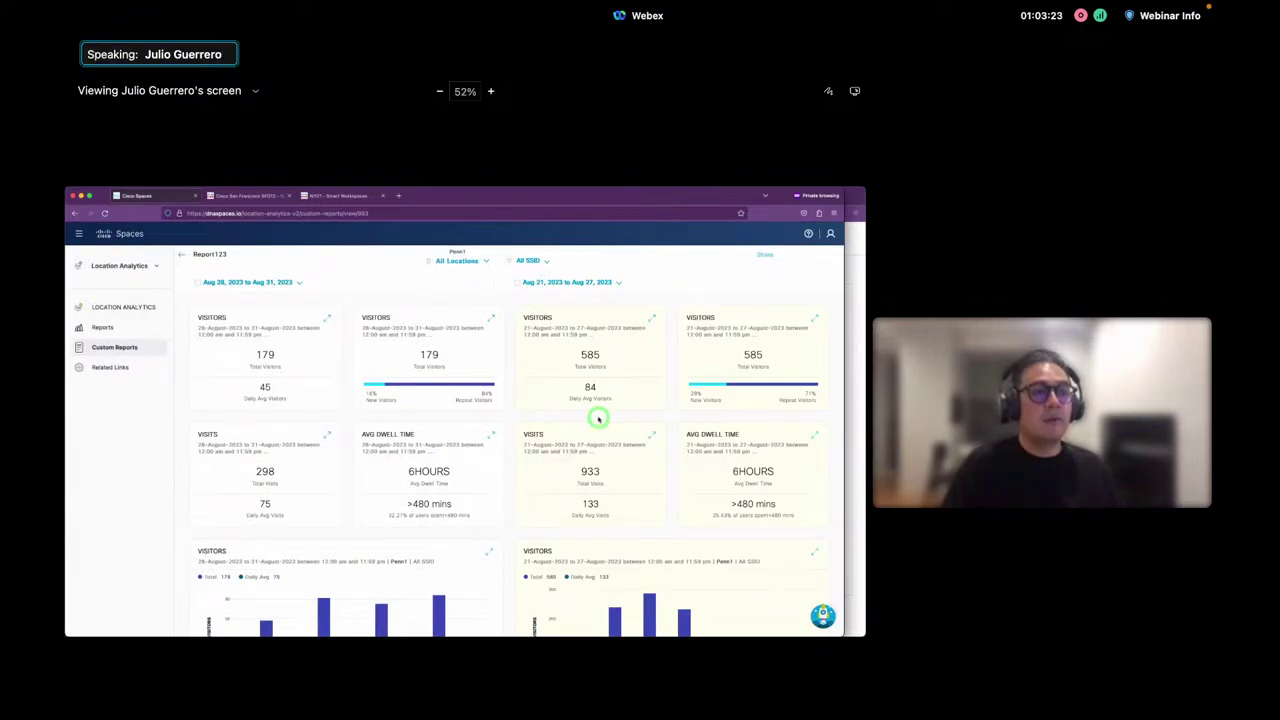
{"action": "scroll", "coordinate": [598, 418], "scroll_direction": "down", "scroll_amount": 6}
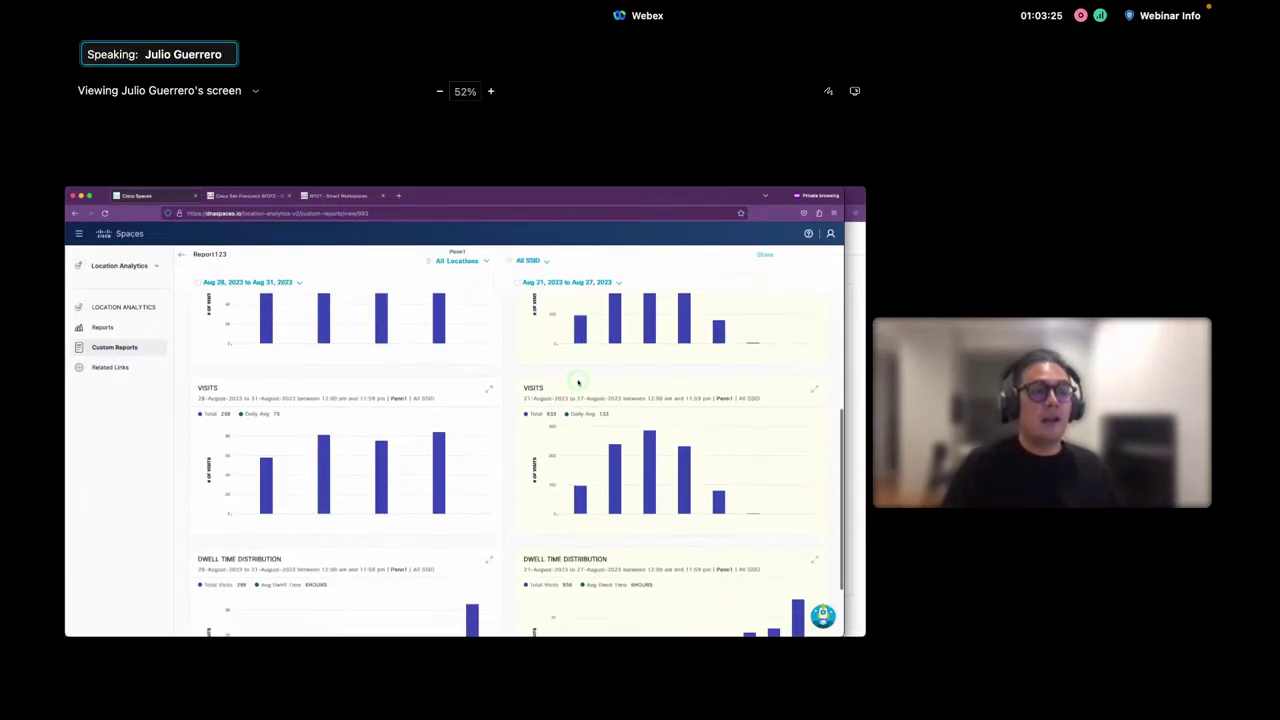
{"action": "scroll", "coordinate": [578, 382], "scroll_direction": "down", "scroll_amount": 1}
{"action": "scroll", "coordinate": [578, 382], "scroll_direction": "down", "scroll_amount": 3}
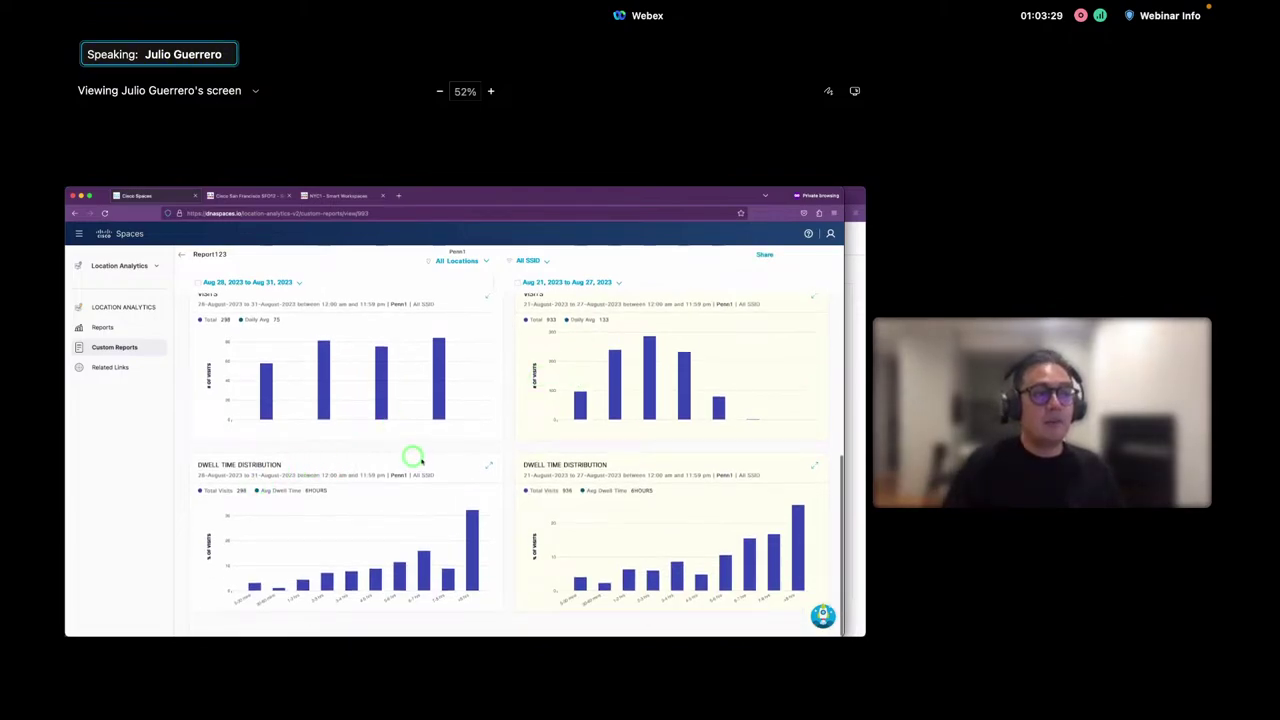
{"action": "scroll", "coordinate": [587, 449], "scroll_direction": "up", "scroll_amount": 8}
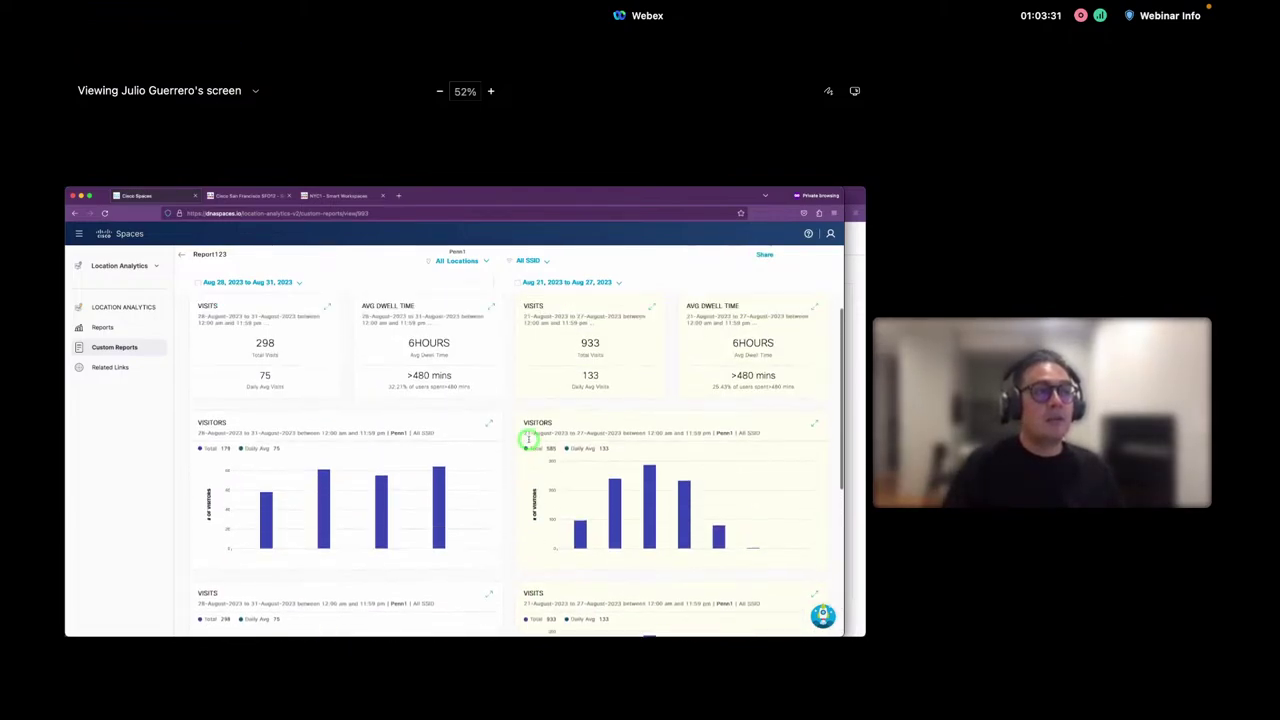
{"action": "scroll", "coordinate": [528, 439], "scroll_direction": "up", "scroll_amount": 1}
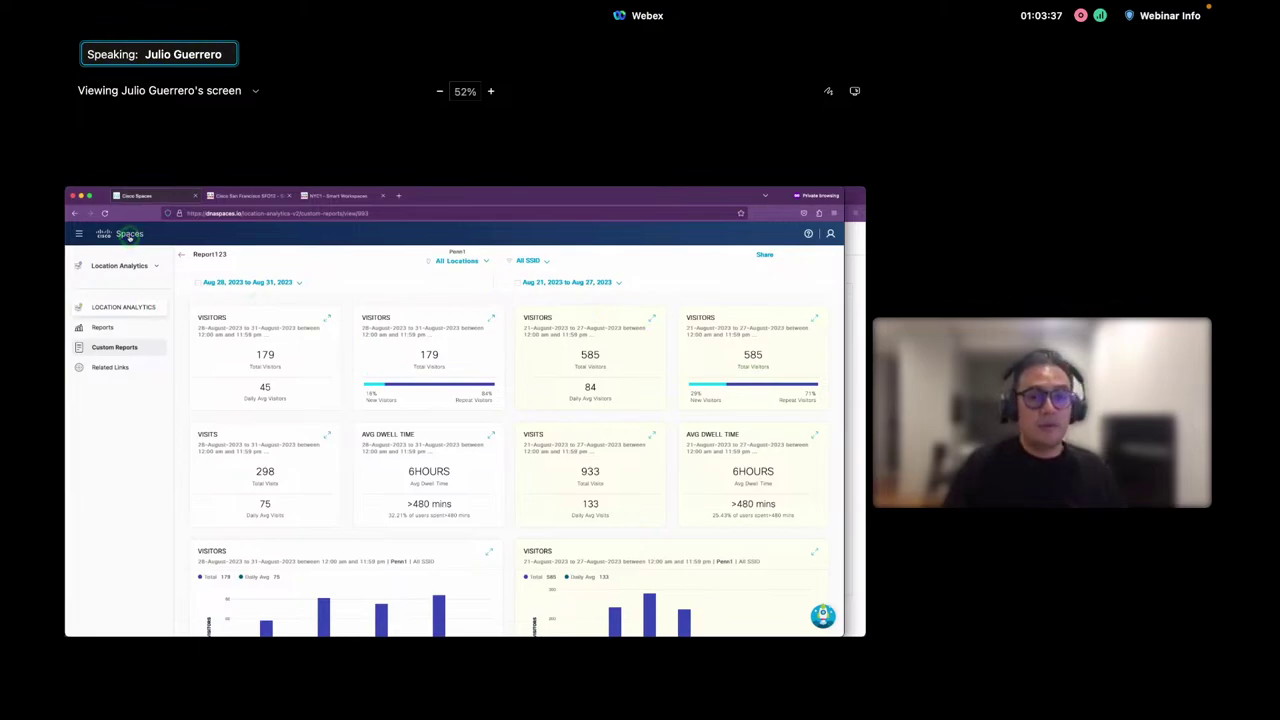
Return to the dashboard home and open the Proximity Reporting app among the ACT Apps
{"action": "left_click", "coordinate": [129, 235]}
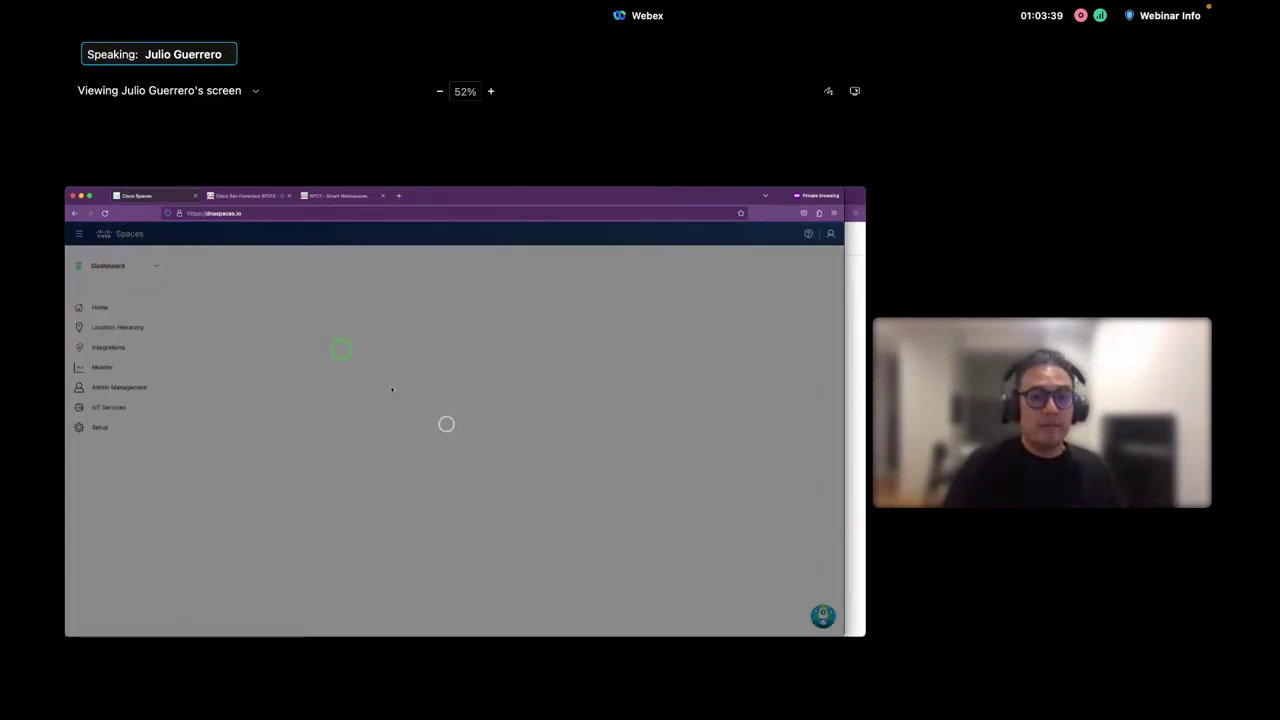
{"action": "scroll", "coordinate": [428, 425], "scroll_direction": "down", "scroll_amount": 5}
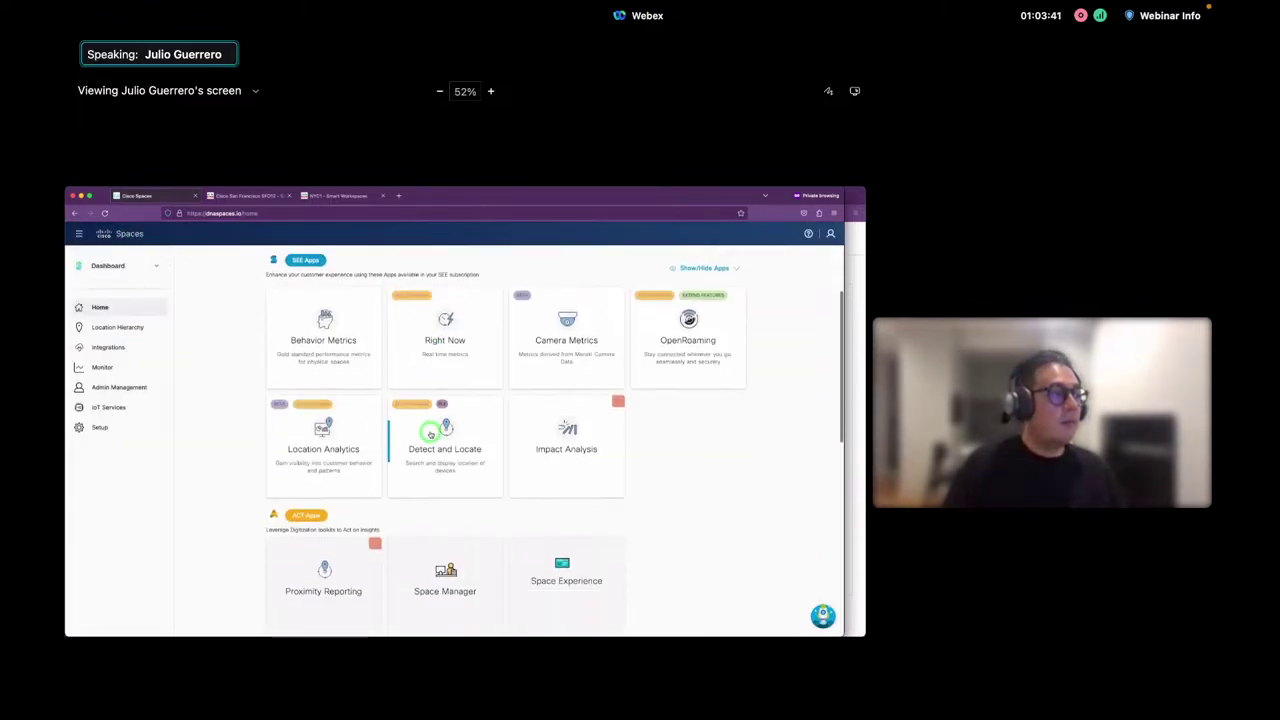
{"action": "scroll", "coordinate": [430, 433], "scroll_direction": "down", "scroll_amount": 1}
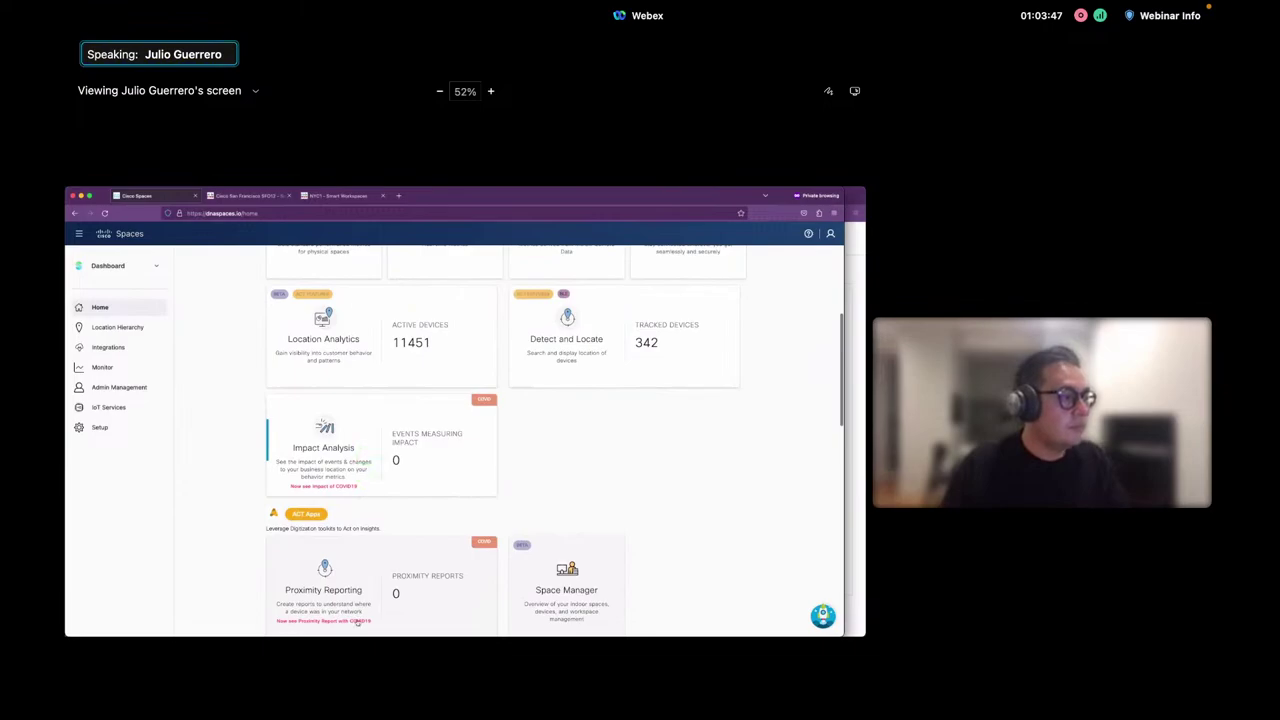
{"action": "left_click", "coordinate": [358, 622]}
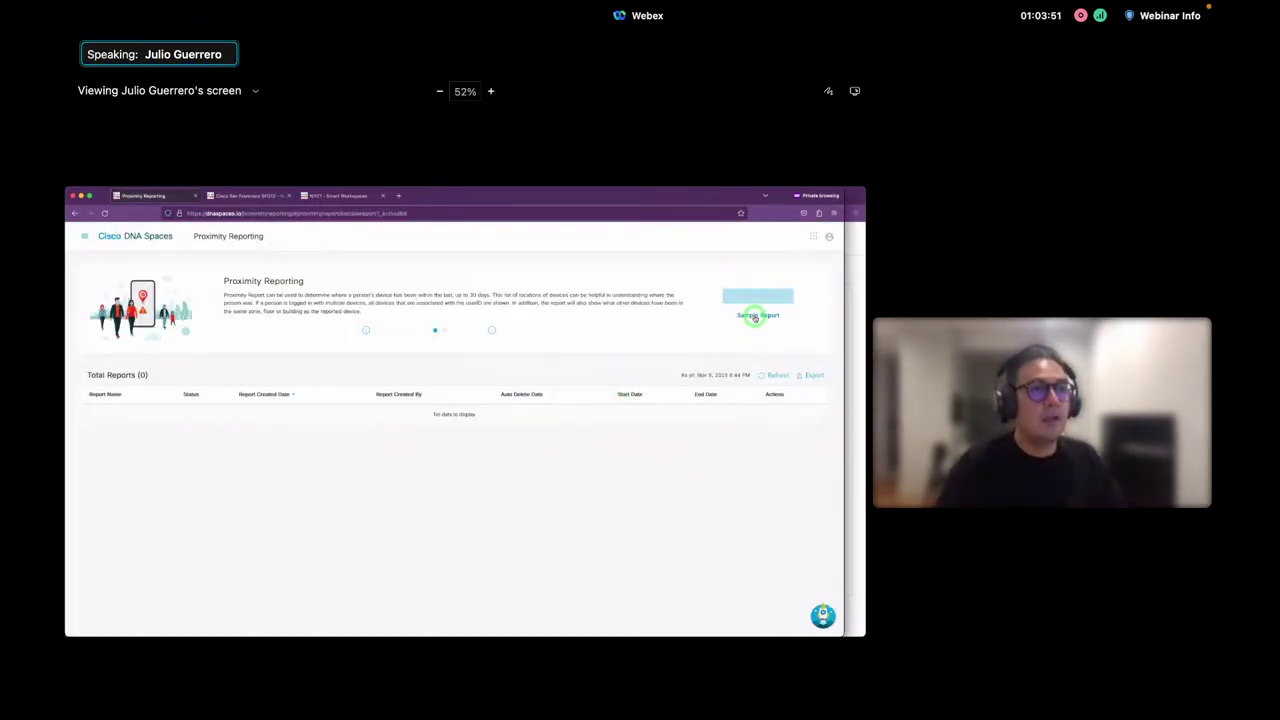
Open the sample proximity report and review its time by building, floor and zone and the Proximity Interactions Heat Map
{"action": "left_click", "coordinate": [755, 317]}
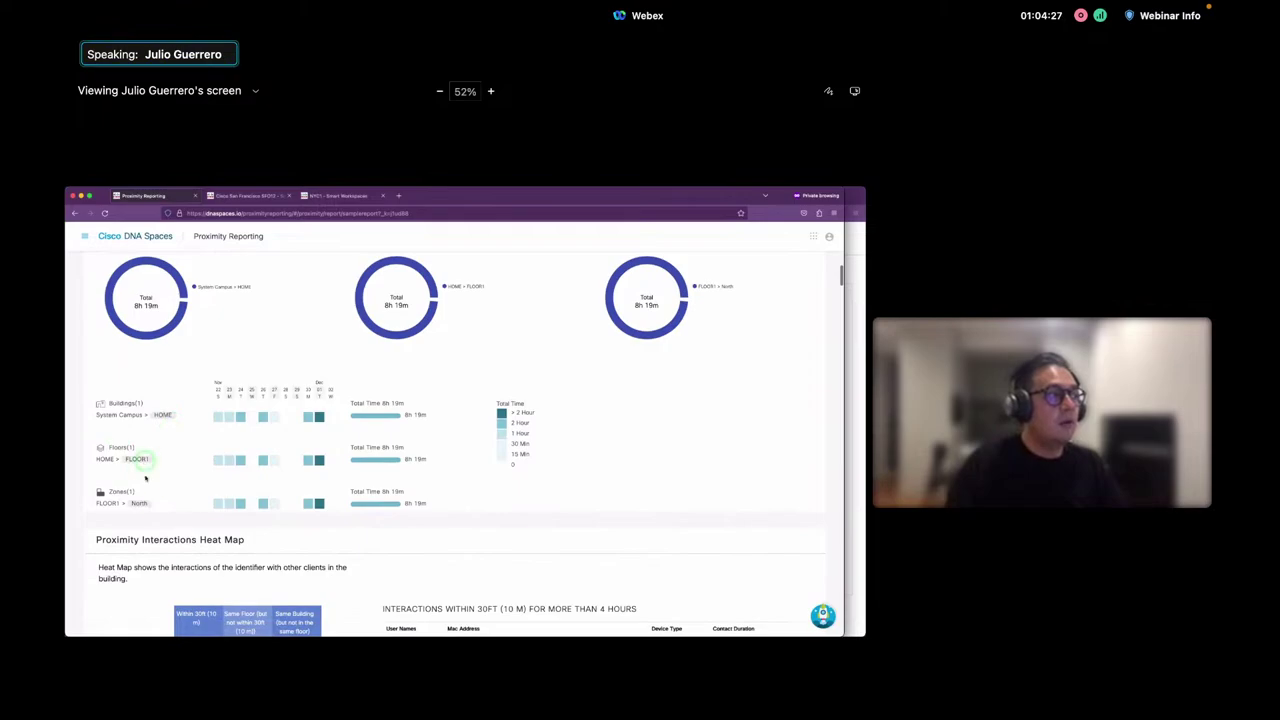
{"action": "left_click", "coordinate": [166, 500]}
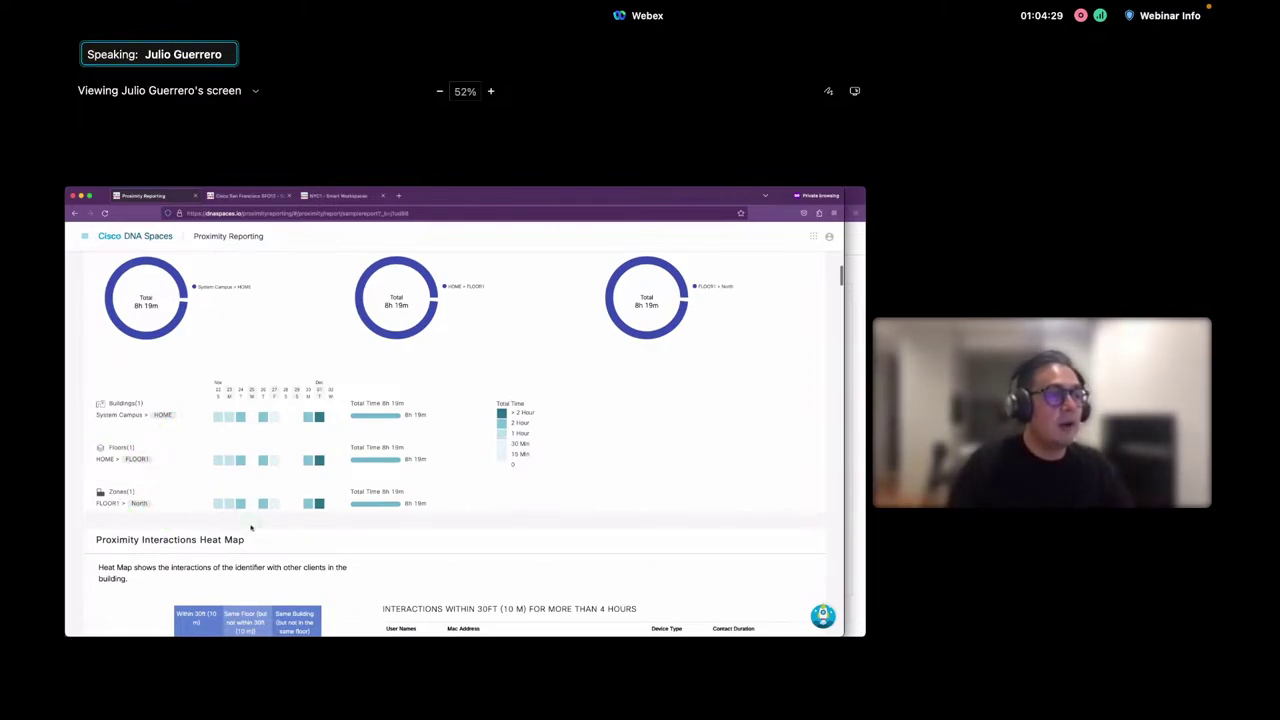
{"action": "scroll", "coordinate": [170, 490], "scroll_direction": "down", "scroll_amount": 5}
{"action": "left_click", "coordinate": [201, 450]}
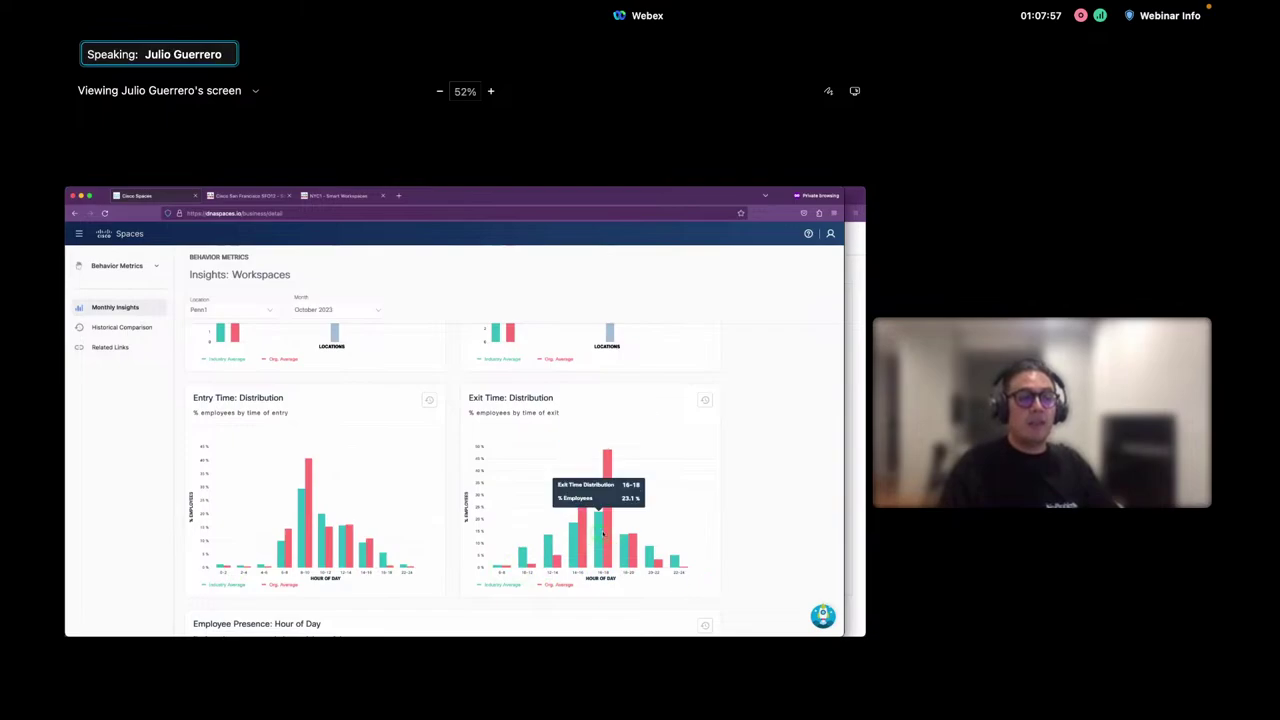
Examine Penn1's October 2023 Behavior Metrics charts for exit time distribution and employee and guest presence by hour of day
{"action": "left_click", "coordinate": [609, 531]}
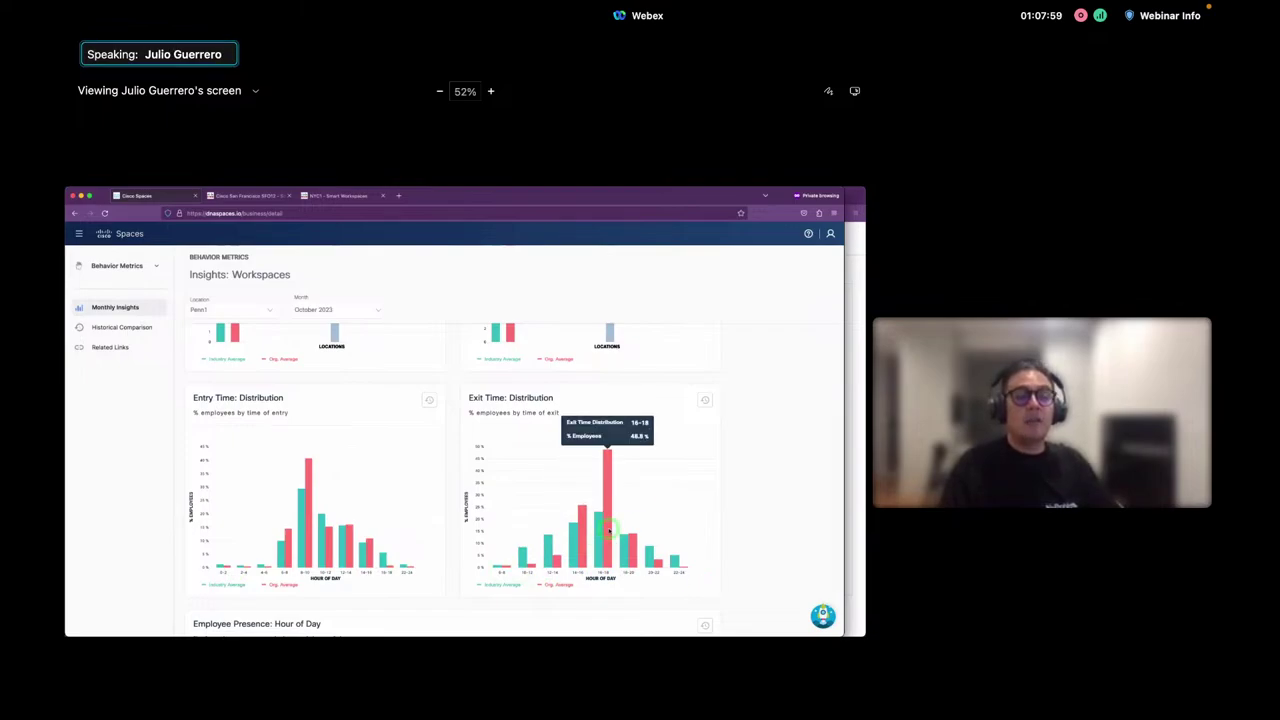
{"action": "scroll", "coordinate": [609, 531], "scroll_direction": "down", "scroll_amount": 5}
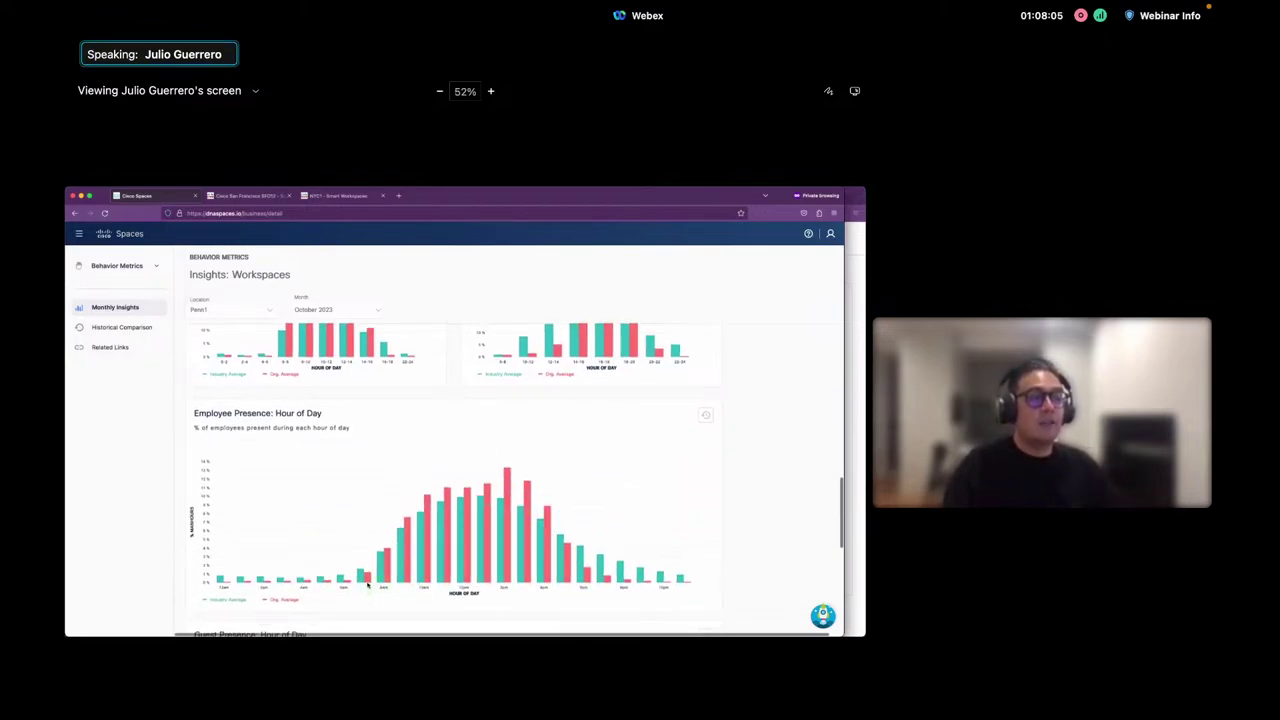
{"action": "left_click", "coordinate": [396, 581]}
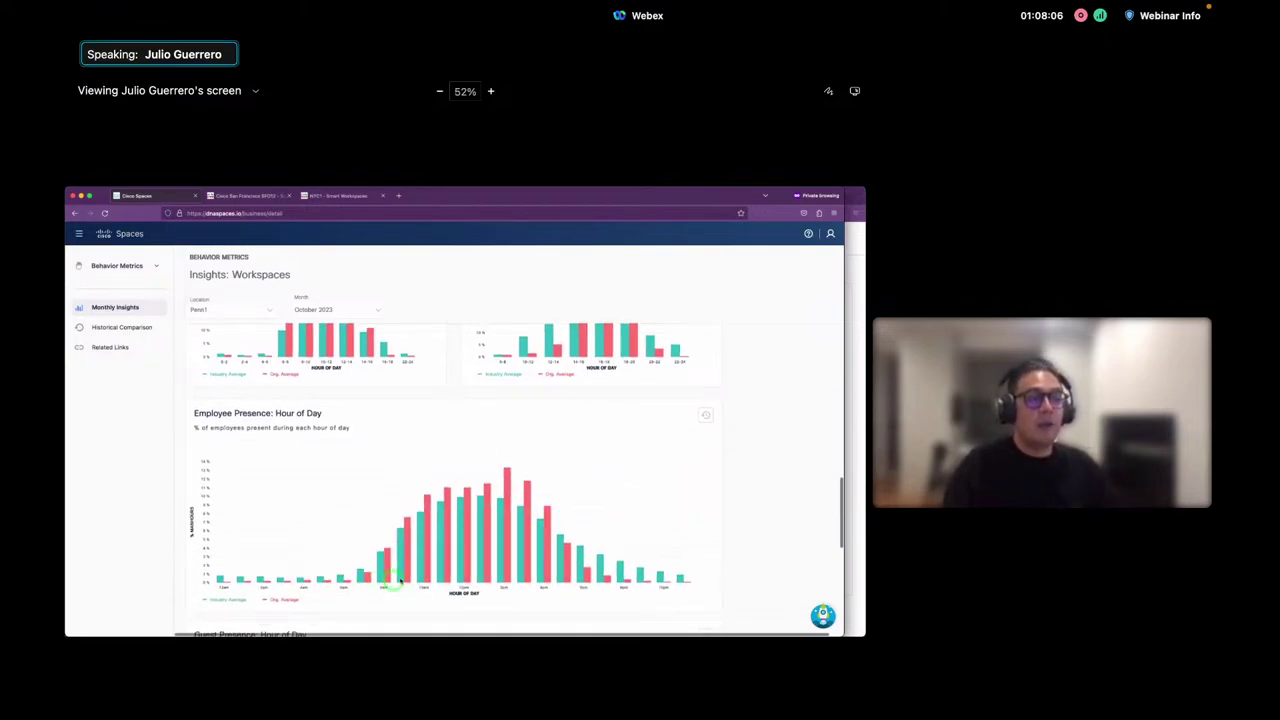
{"action": "left_click", "coordinate": [473, 530]}
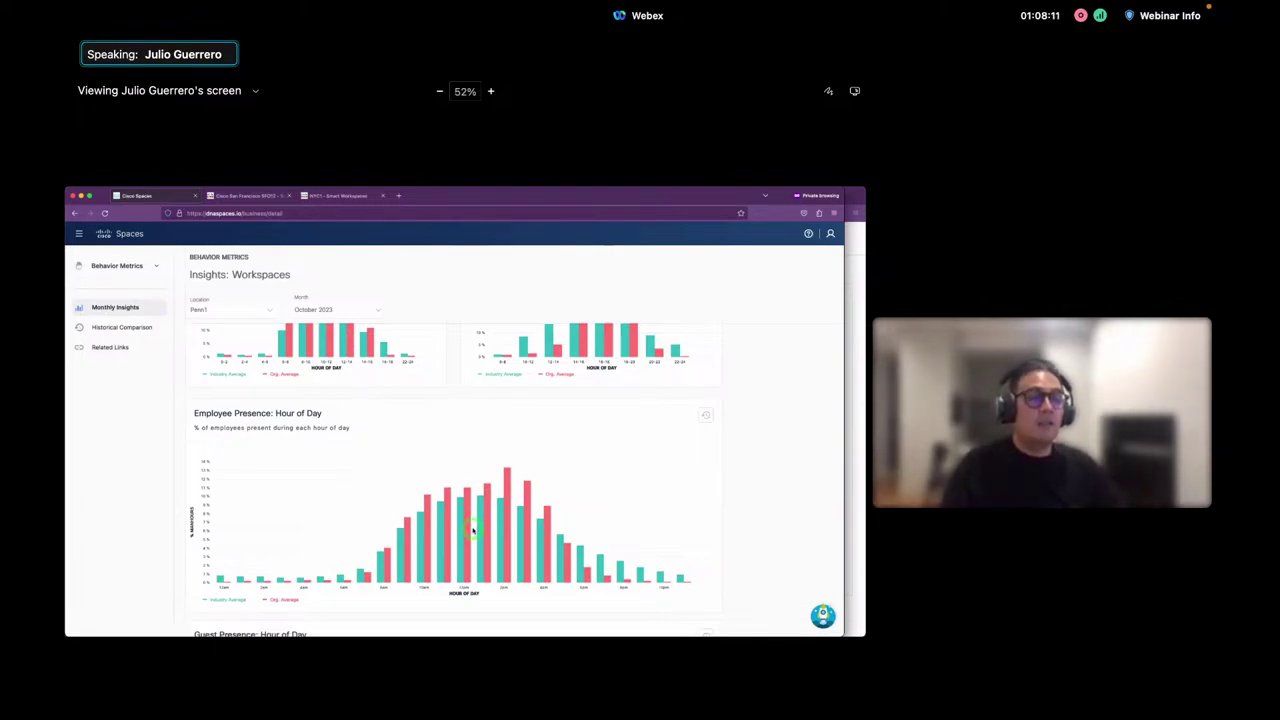
{"action": "mouse_move", "coordinate": [508, 505]}
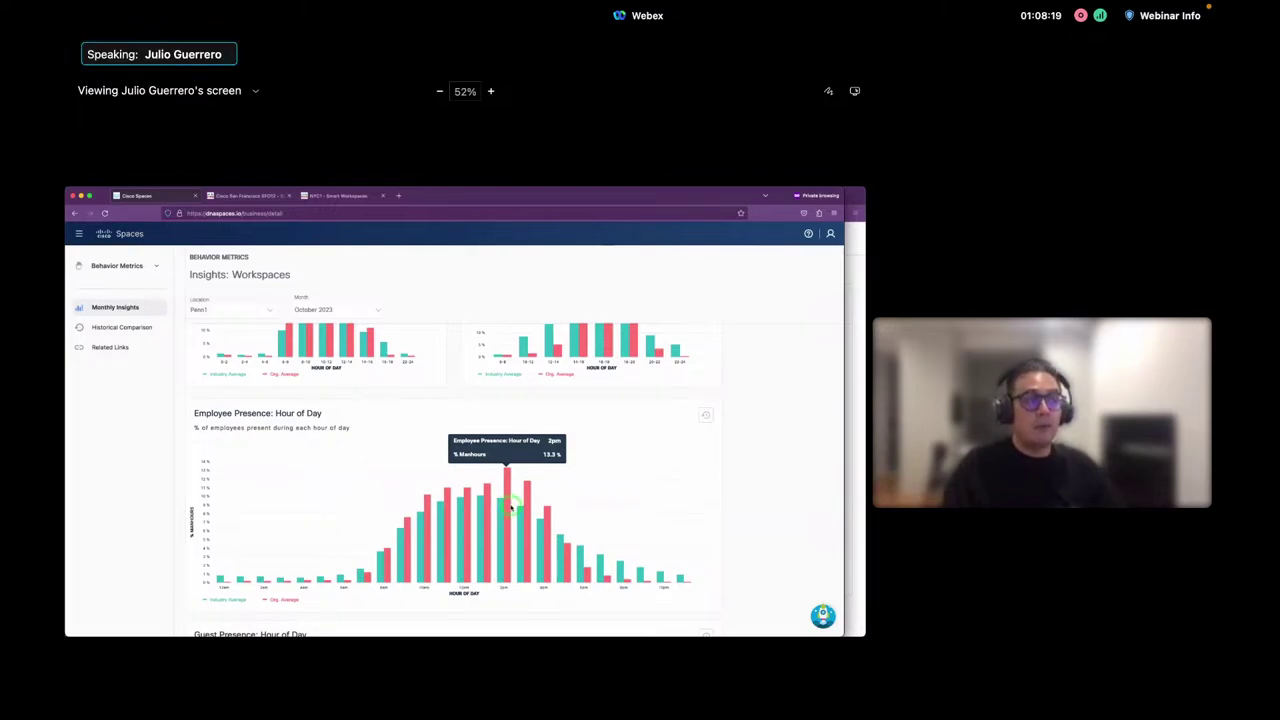
{"action": "scroll", "coordinate": [516, 540], "scroll_direction": "down", "scroll_amount": 4}
{"action": "scroll", "coordinate": [518, 543], "scroll_direction": "down", "scroll_amount": 2}
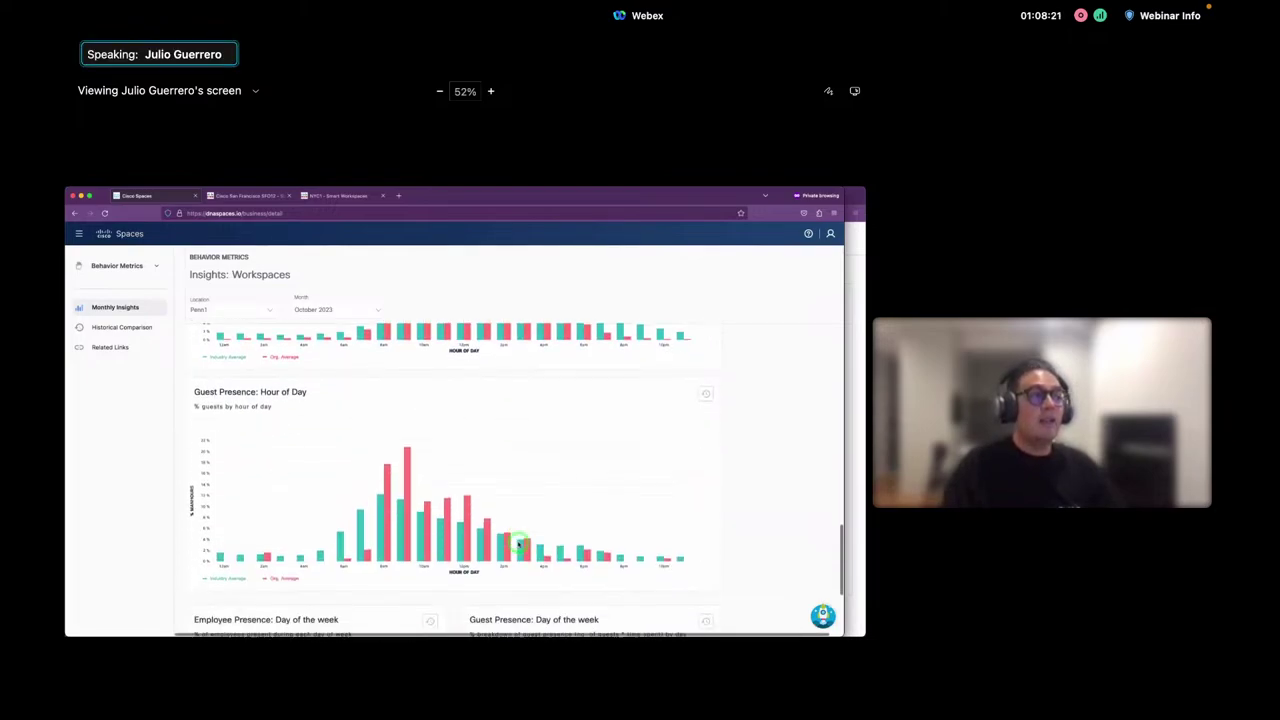
{"action": "mouse_move", "coordinate": [407, 490]}
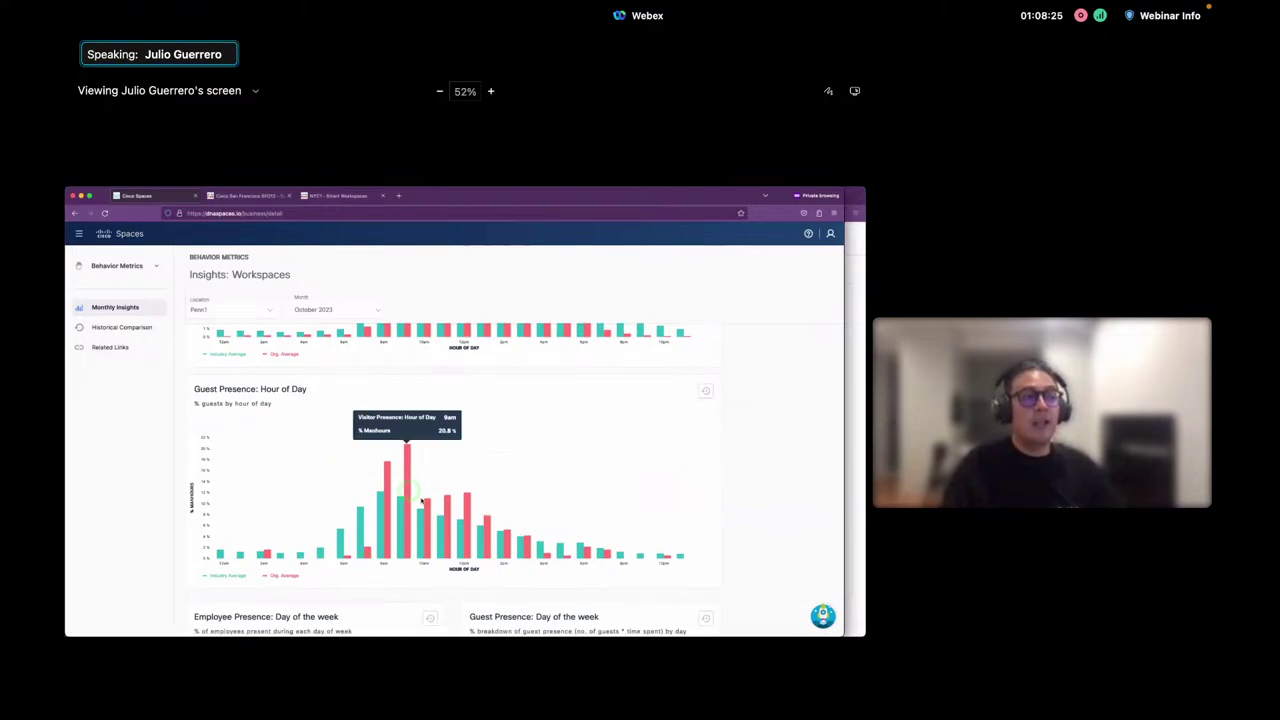
Examine the guest presence by hour of day and the employee and guest presence by day of the week for Penn1
{"action": "mouse_move", "coordinate": [468, 510]}
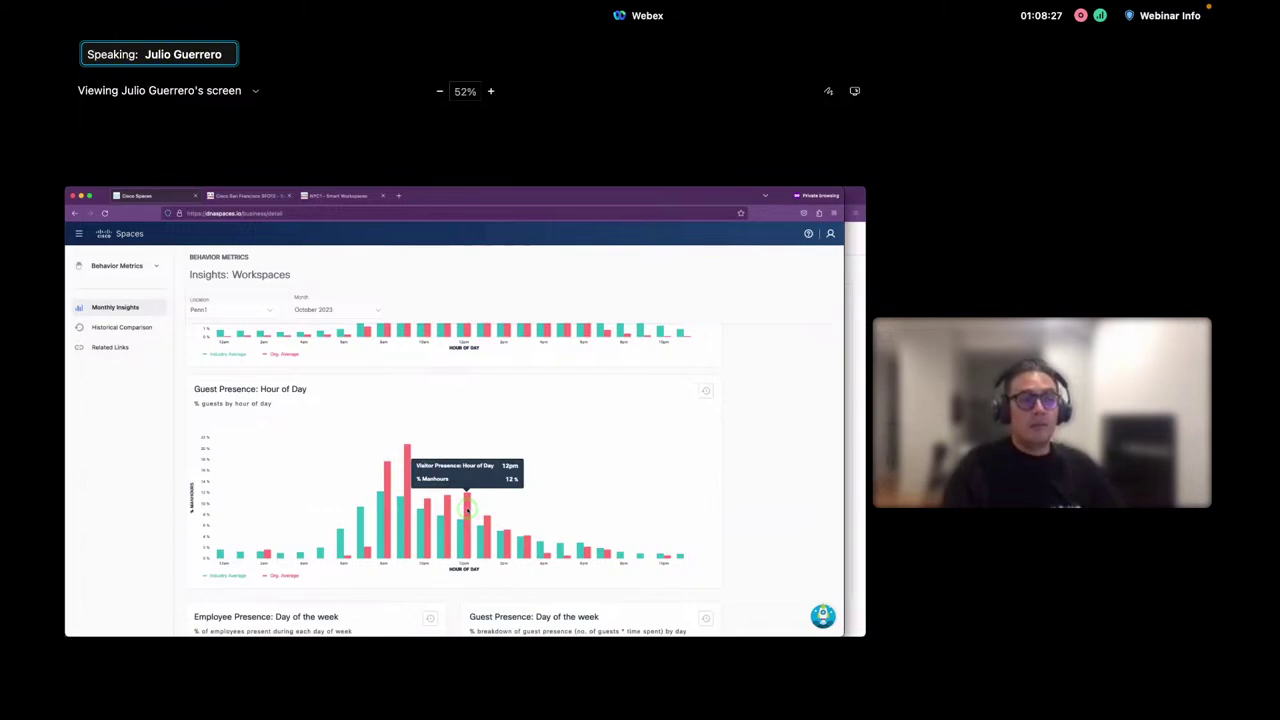
{"action": "scroll", "coordinate": [467, 510], "scroll_direction": "down", "scroll_amount": 1}
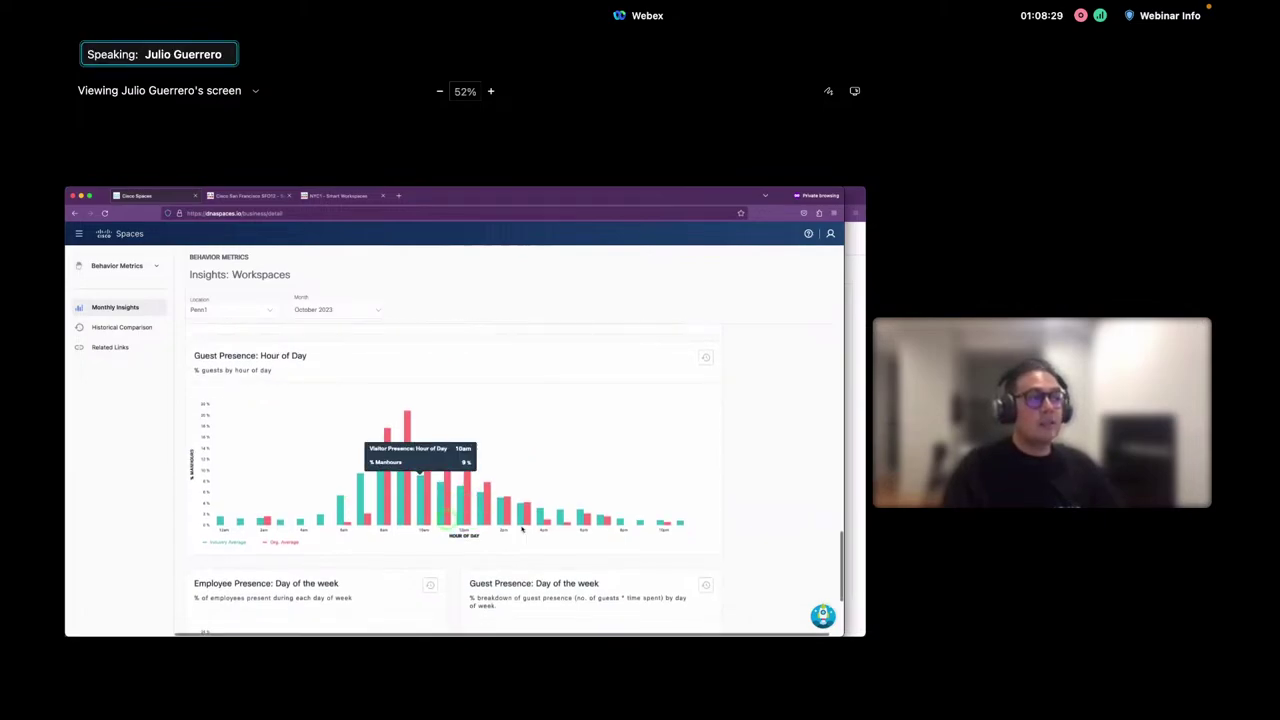
{"action": "scroll", "coordinate": [635, 568], "scroll_direction": "down", "scroll_amount": 4}
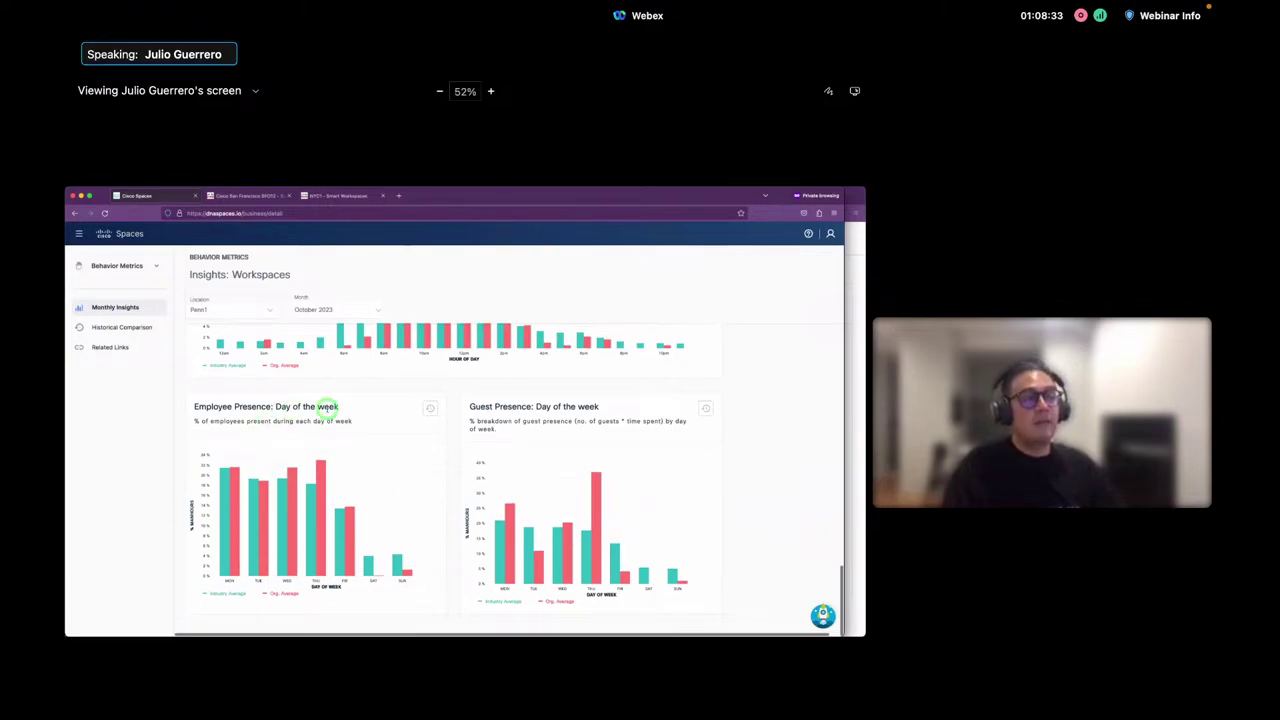
{"action": "mouse_move", "coordinate": [238, 510]}
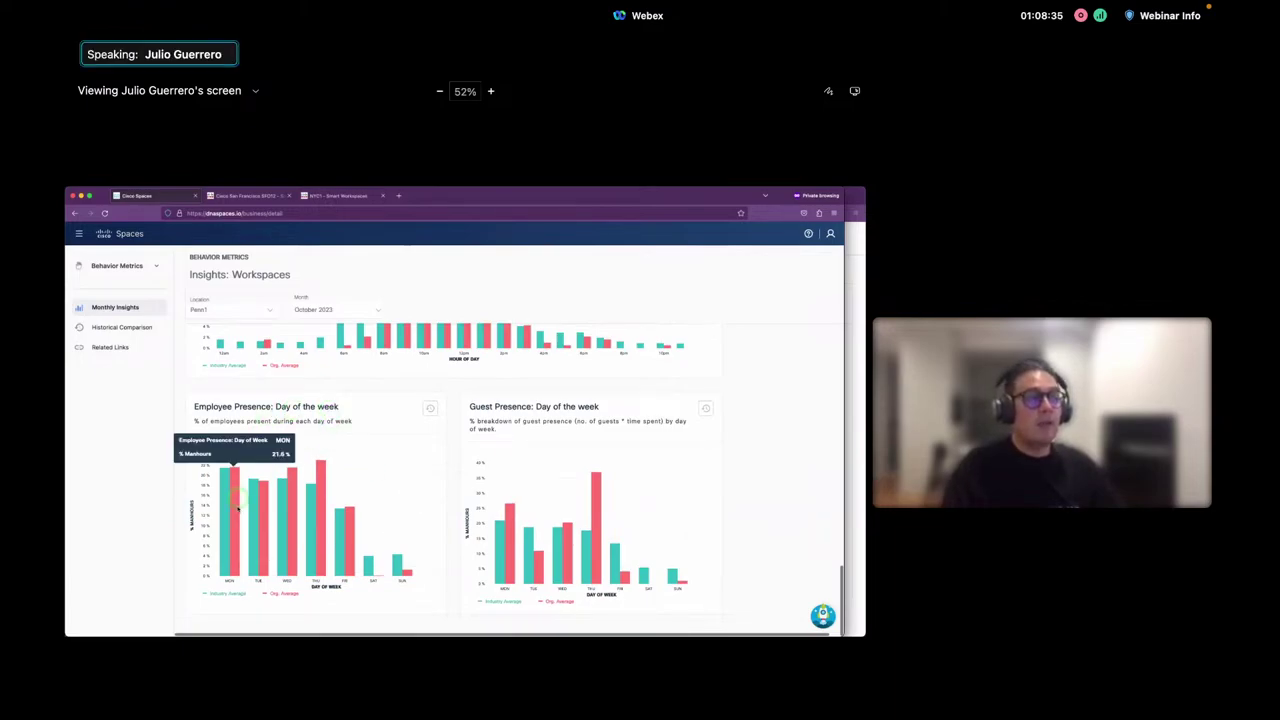
{"action": "mouse_move", "coordinate": [353, 544]}
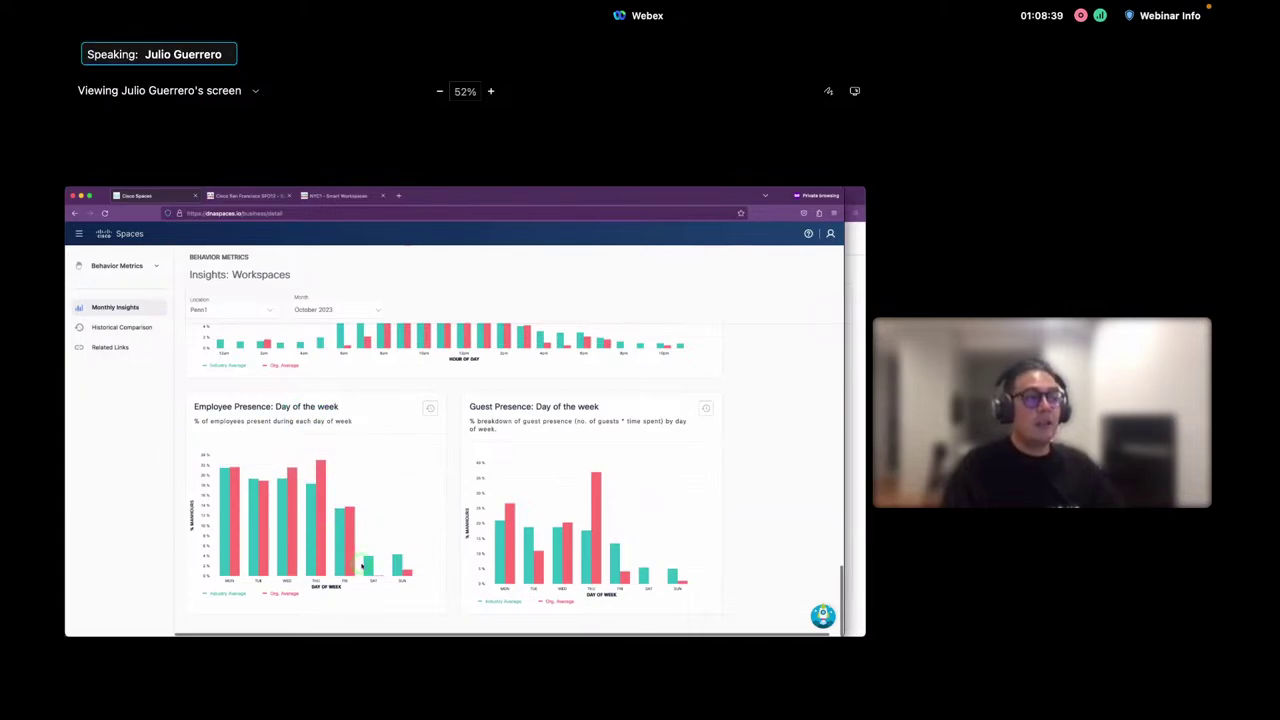
{"action": "mouse_move", "coordinate": [406, 574]}
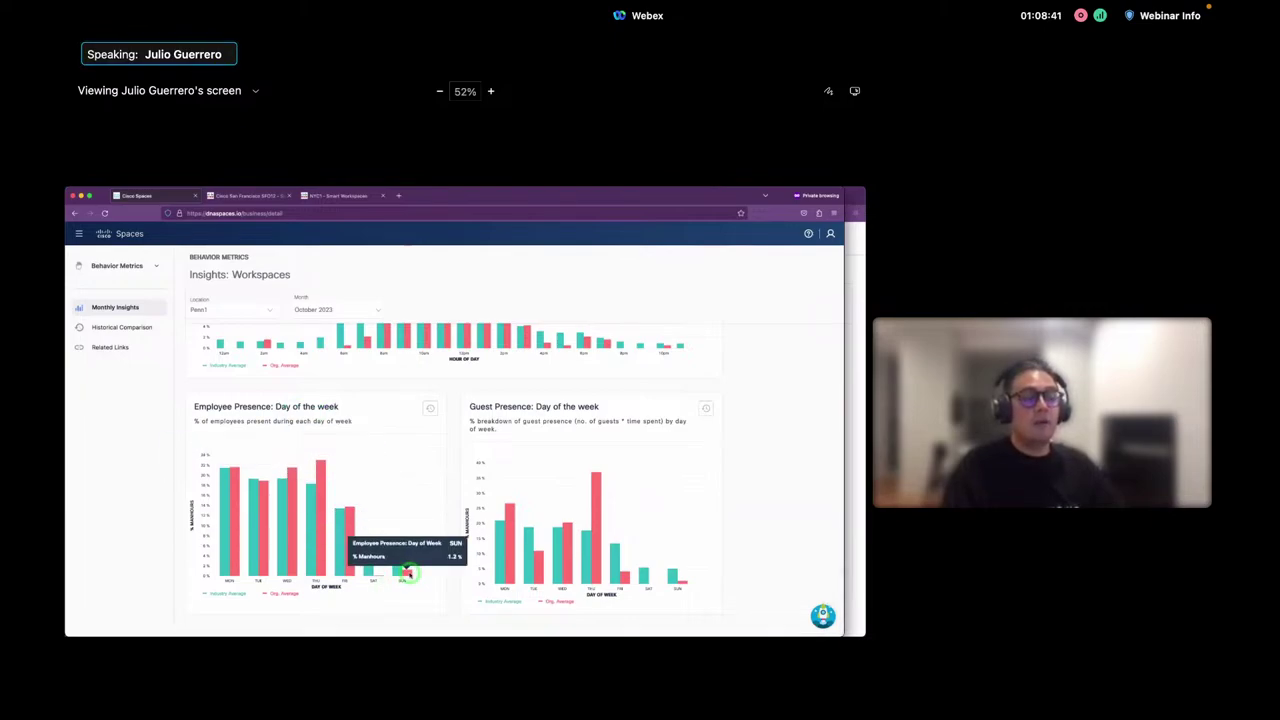
{"action": "mouse_move", "coordinate": [507, 576]}
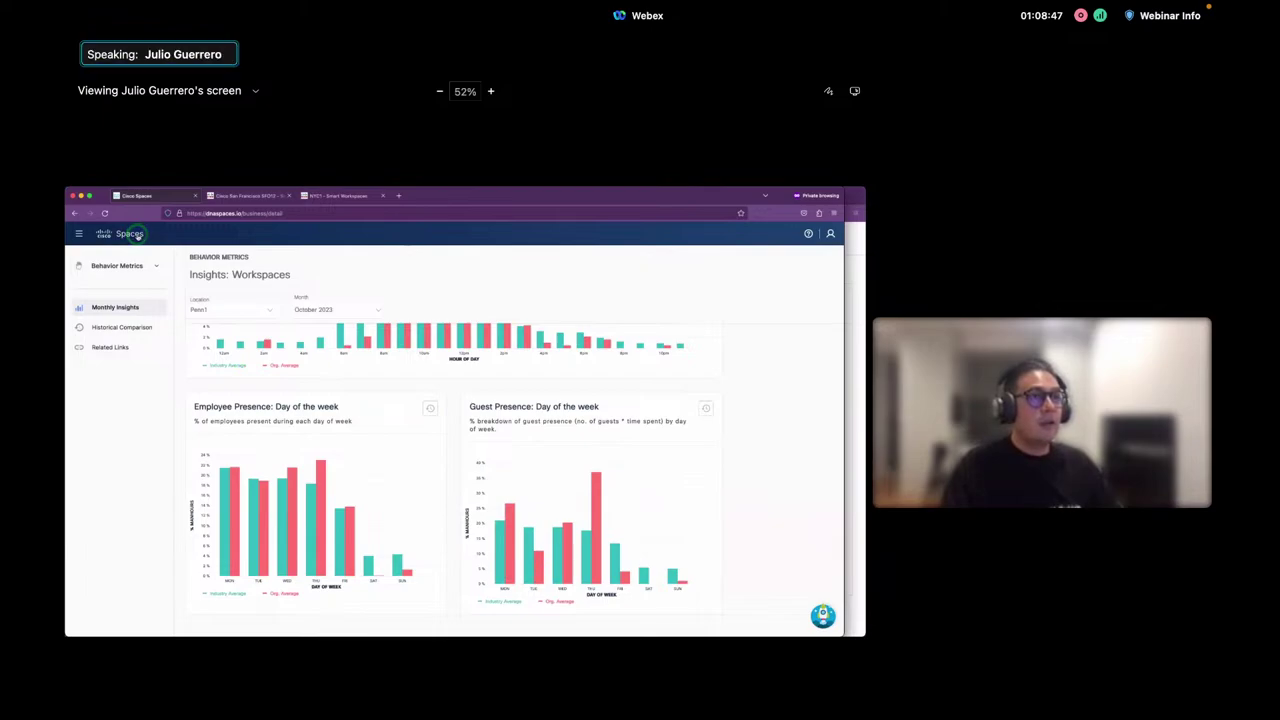
Return to the dashboard home, look over the available apps and open Space Manager
{"action": "left_click", "coordinate": [135, 234]}
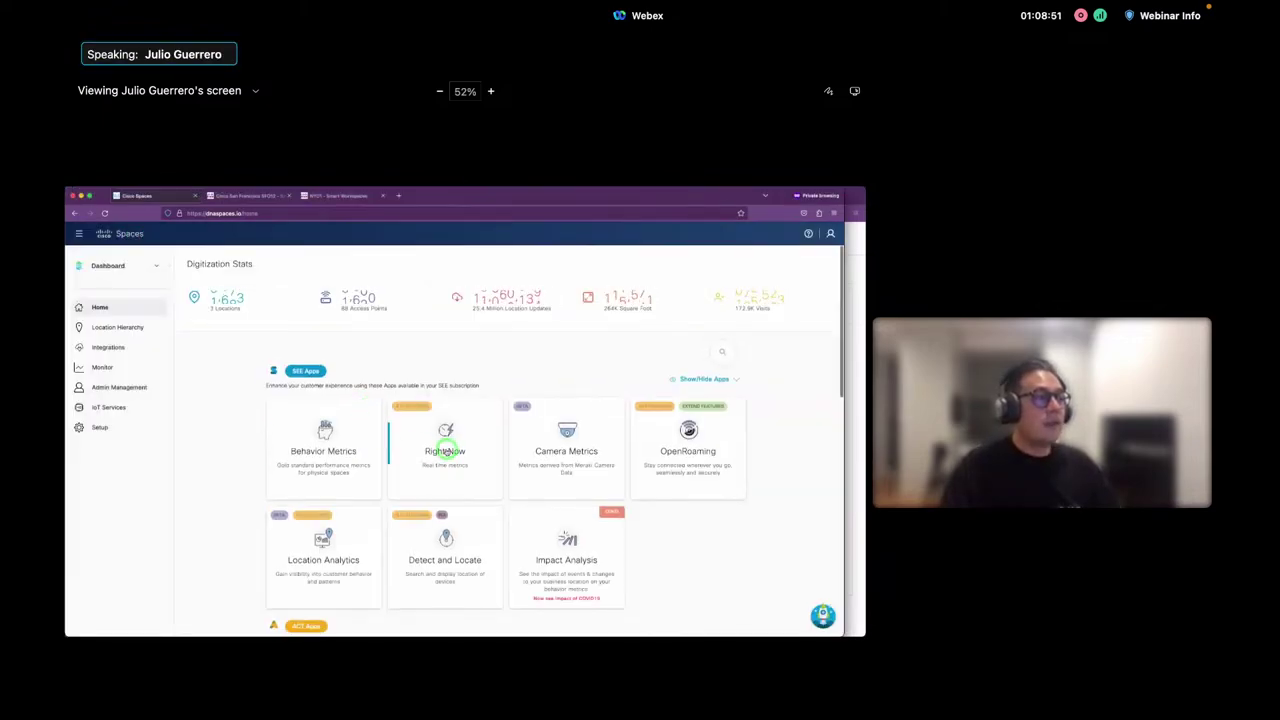
{"action": "scroll", "coordinate": [440, 450], "scroll_direction": "down", "scroll_amount": 10}
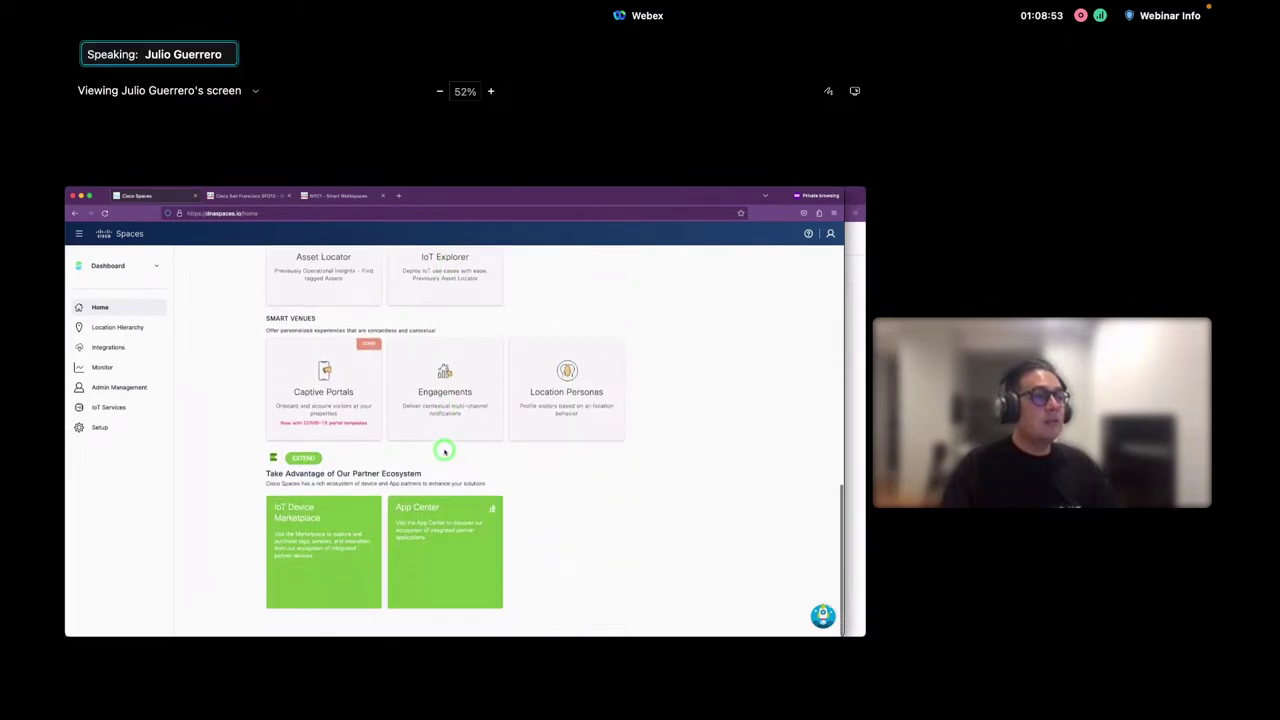
{"action": "scroll", "coordinate": [443, 449], "scroll_direction": "up", "scroll_amount": 5}
{"action": "scroll", "coordinate": [443, 314], "scroll_direction": "up", "scroll_amount": 1}
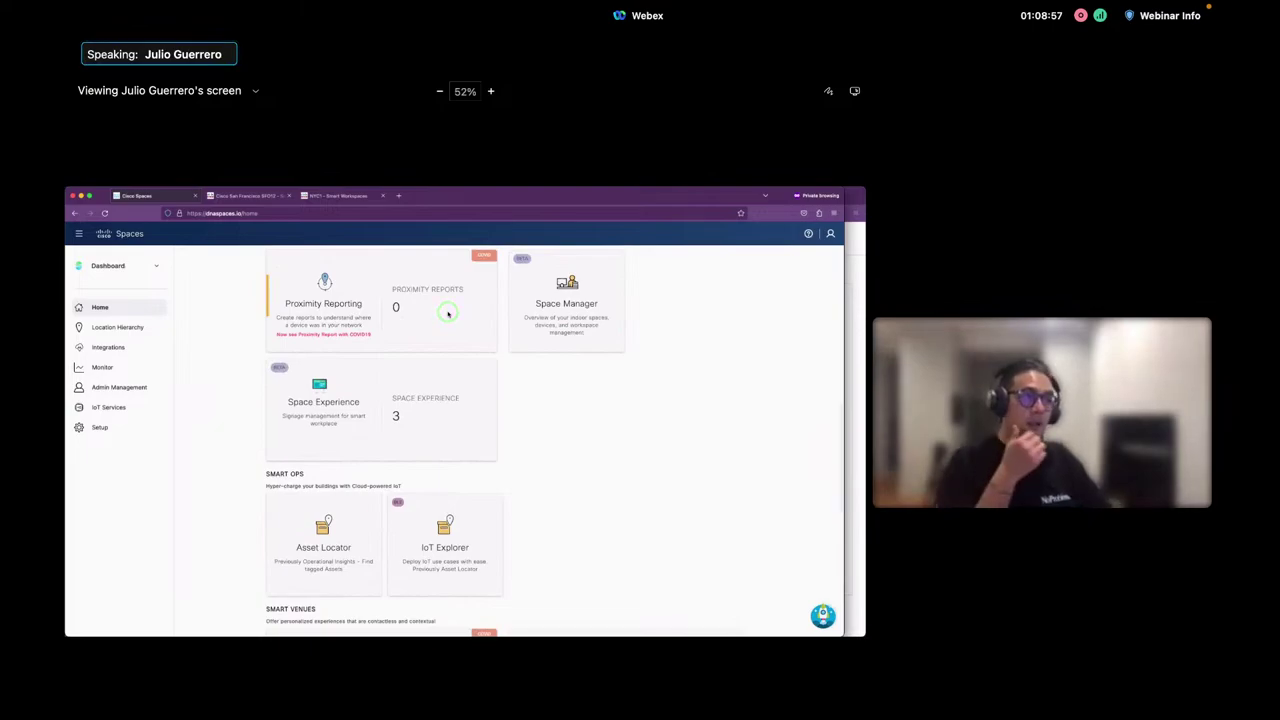
{"action": "left_click", "coordinate": [530, 308]}
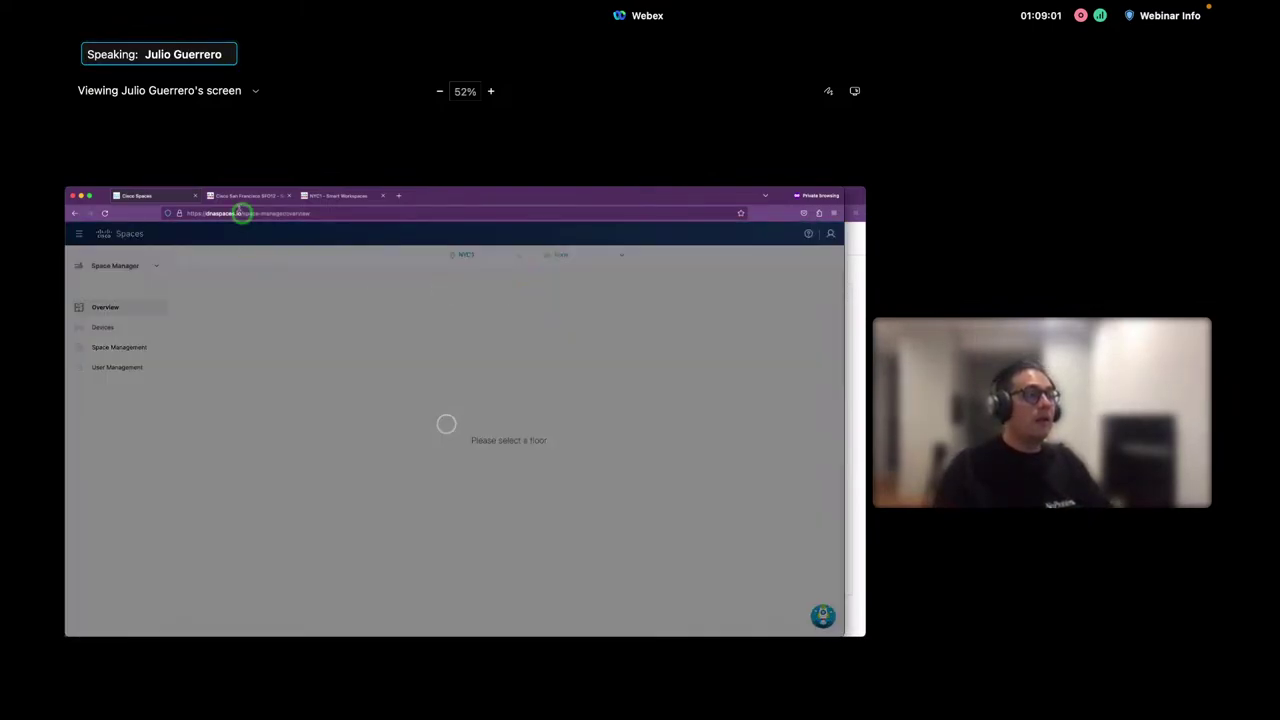
Switch to the Cisco San Francisco SFO12 smart workspace map and change from the 4th floor to the all-floors building overview
{"action": "left_click", "coordinate": [238, 197]}
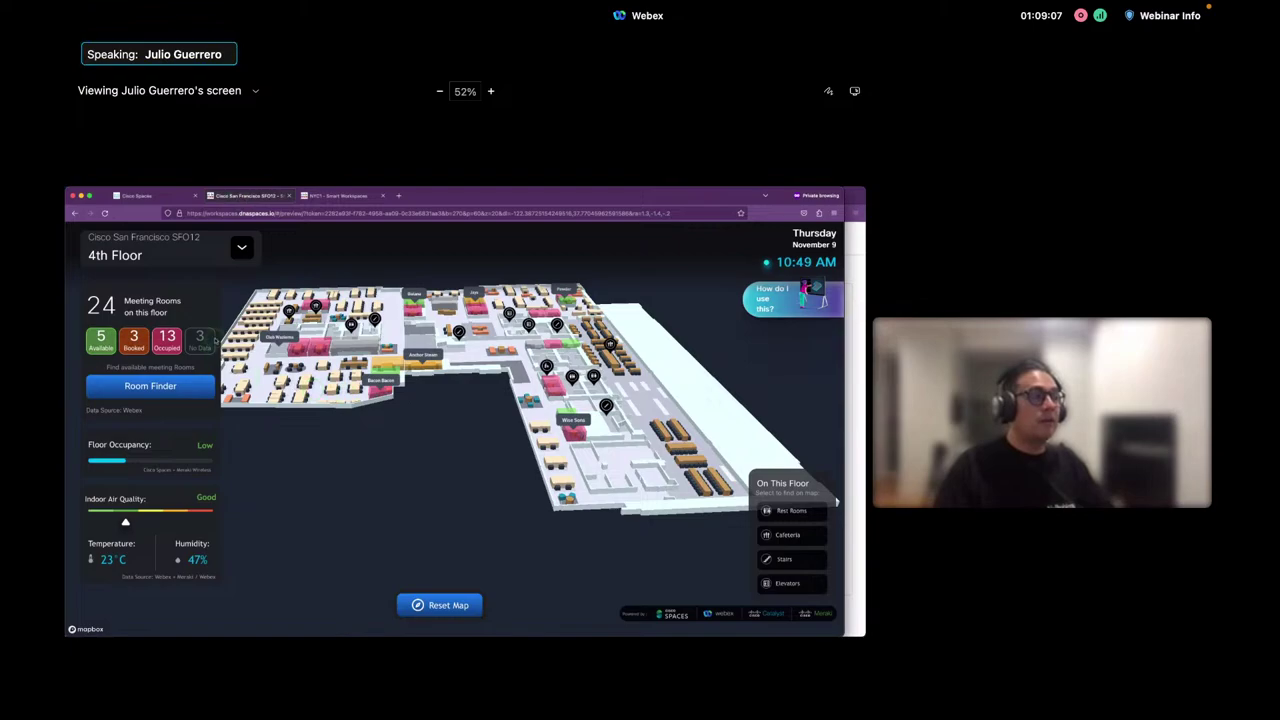
{"action": "left_click", "coordinate": [240, 249]}
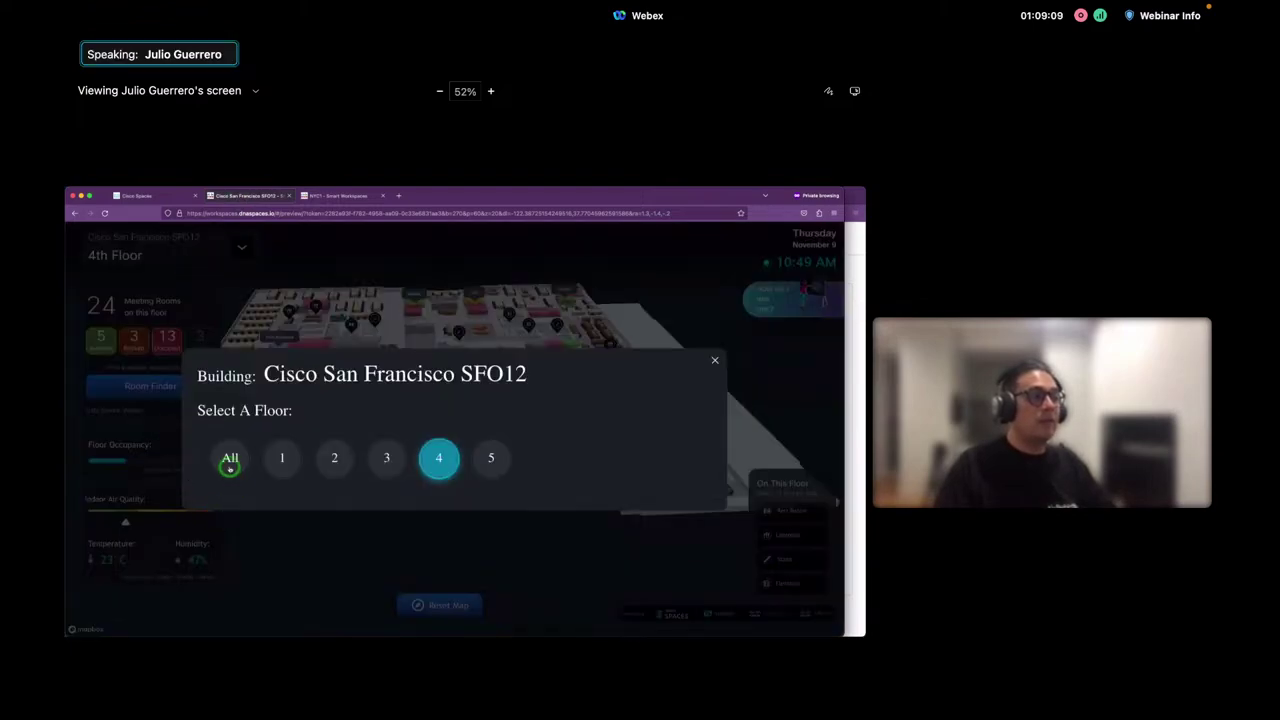
{"action": "left_click", "coordinate": [230, 462]}
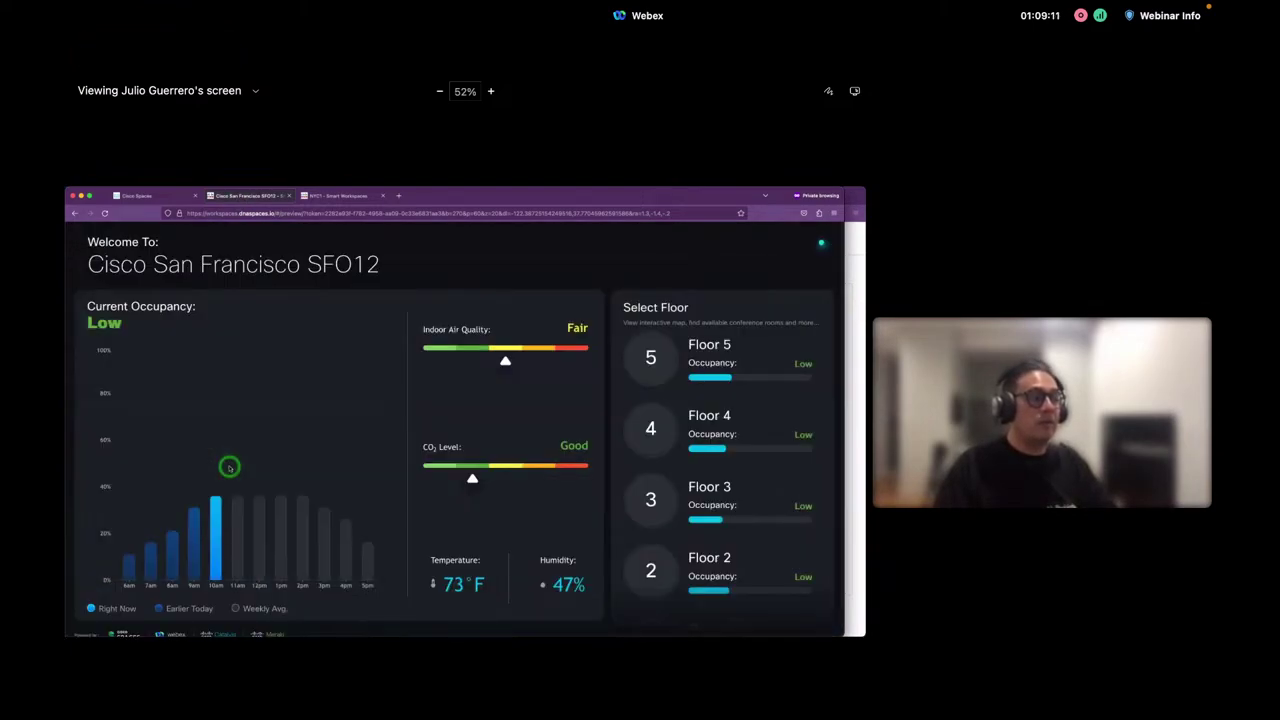